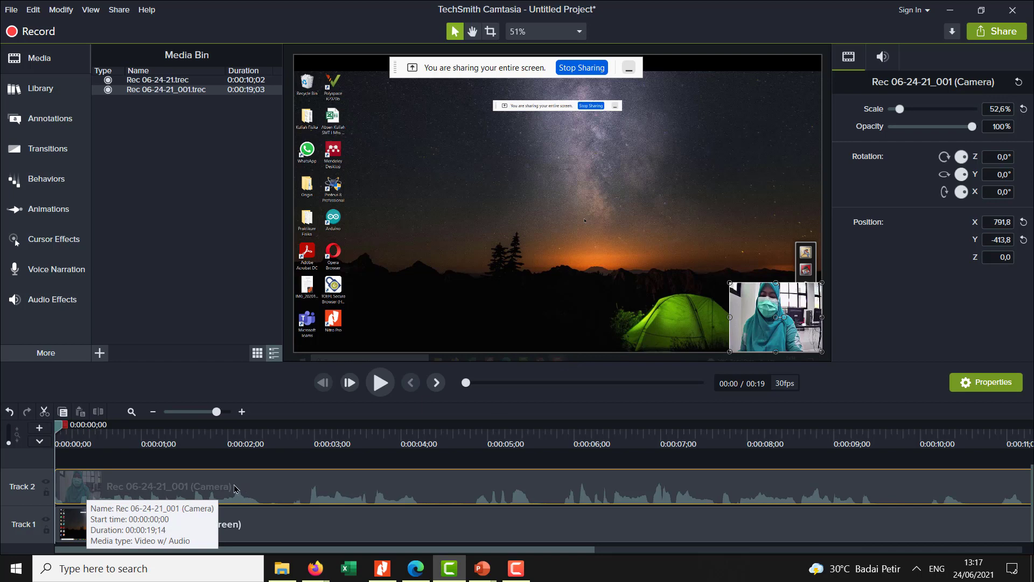
# - Shrink the camera clip on the canvas to about 38% scale, tilted about -3.7°, and separate its audio from its video
pyautogui.moveTo(766, 310)
pyautogui.mouseDown()
pyautogui.moveTo(754, 303)
pyautogui.moveTo(767, 311)
pyautogui.mouseUp()
pyautogui.moveTo(730, 281); pyautogui.dragTo(789, 319)
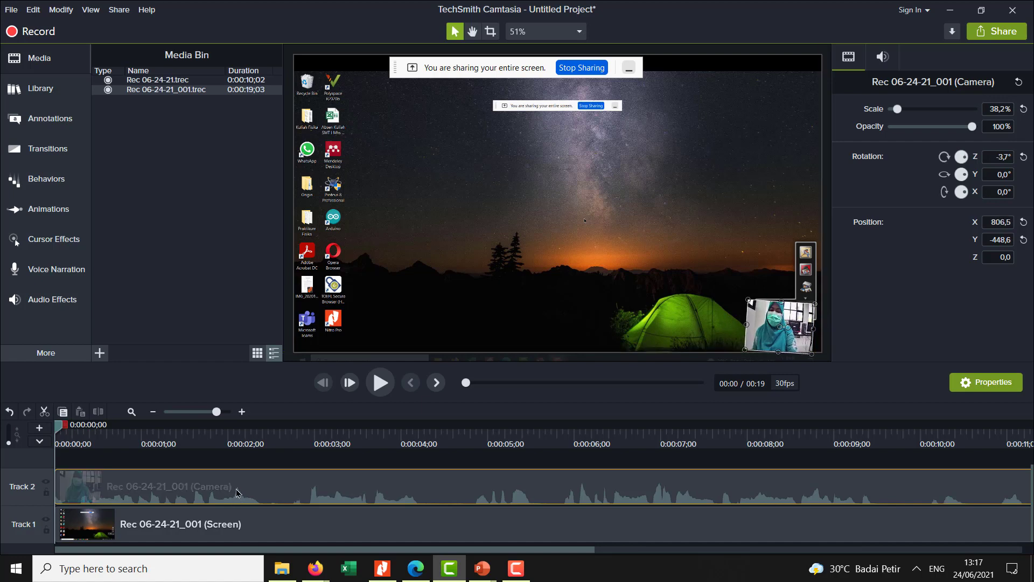
pyautogui.rightClick(260, 483)
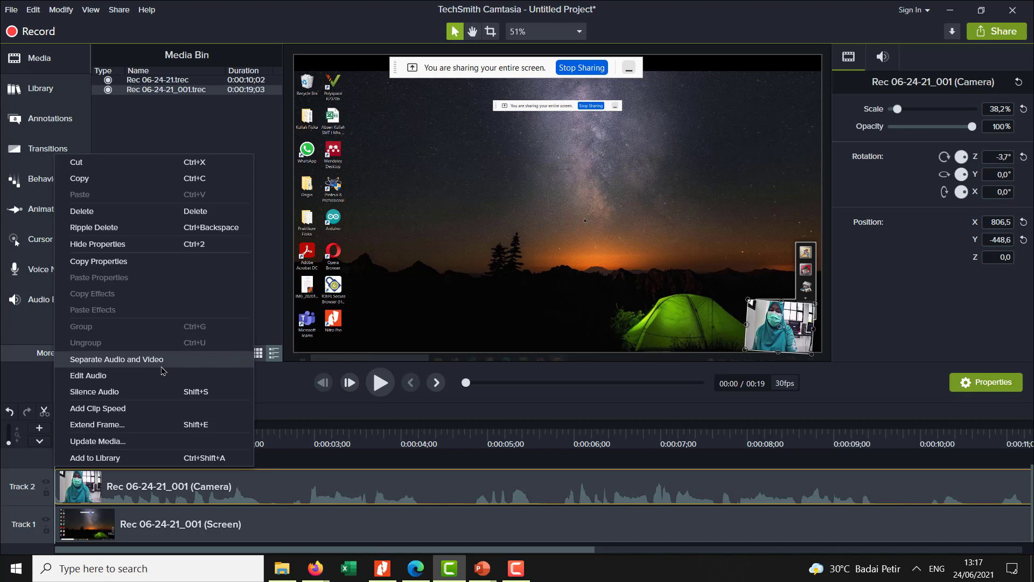
pyautogui.click(281, 467)
pyautogui.rightClick(280, 481)
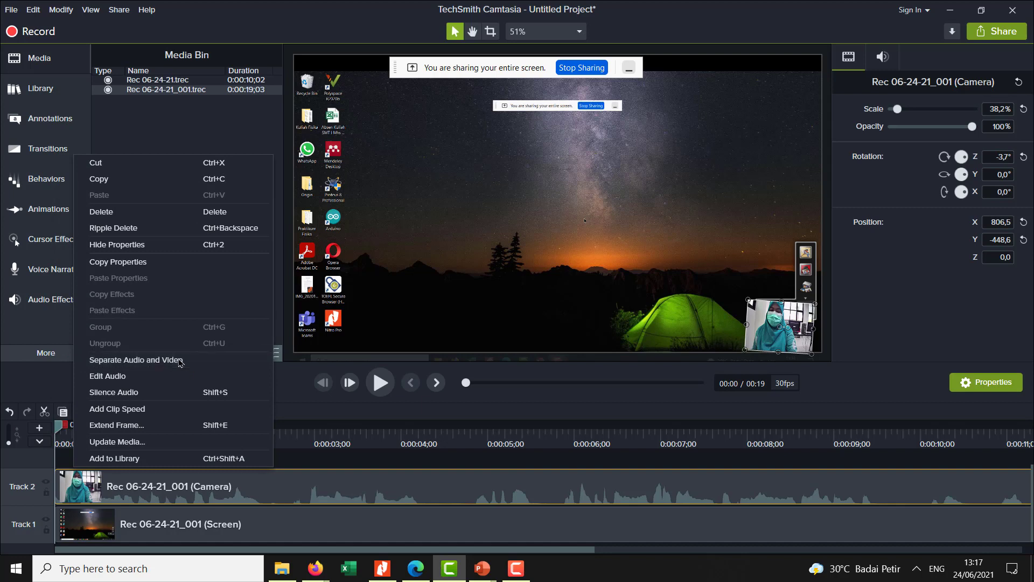
pyautogui.click(182, 360)
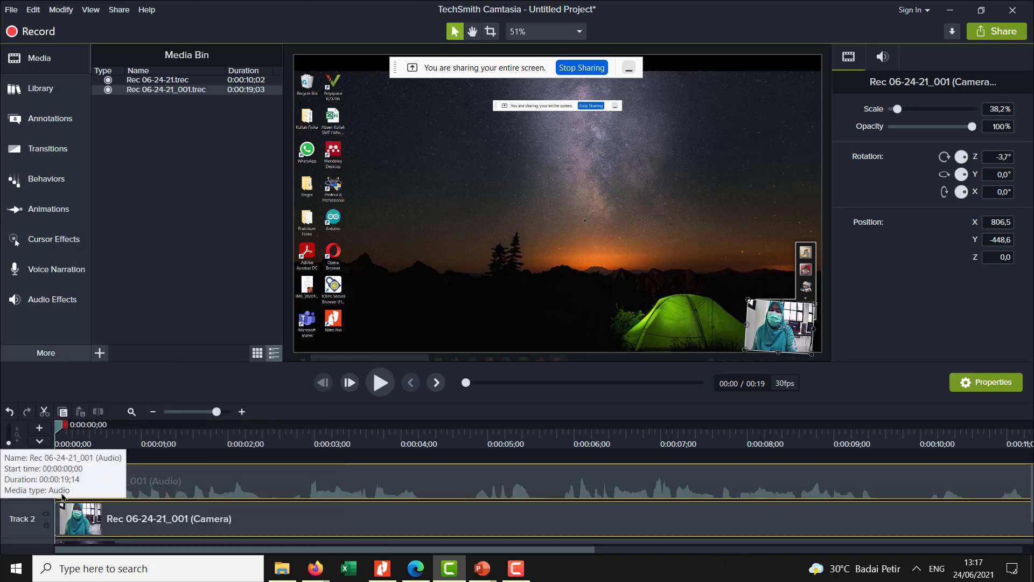
# - Raise the gain of the separated audio clip on Track 3 to 170%
pyautogui.scroll(-2, 81, 501)
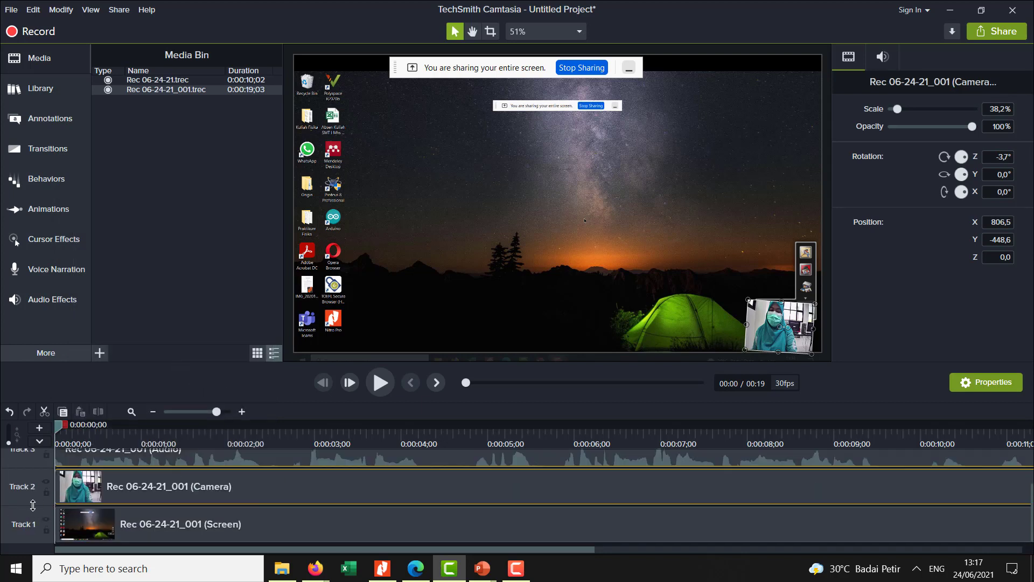
pyautogui.scroll(3, 77, 512)
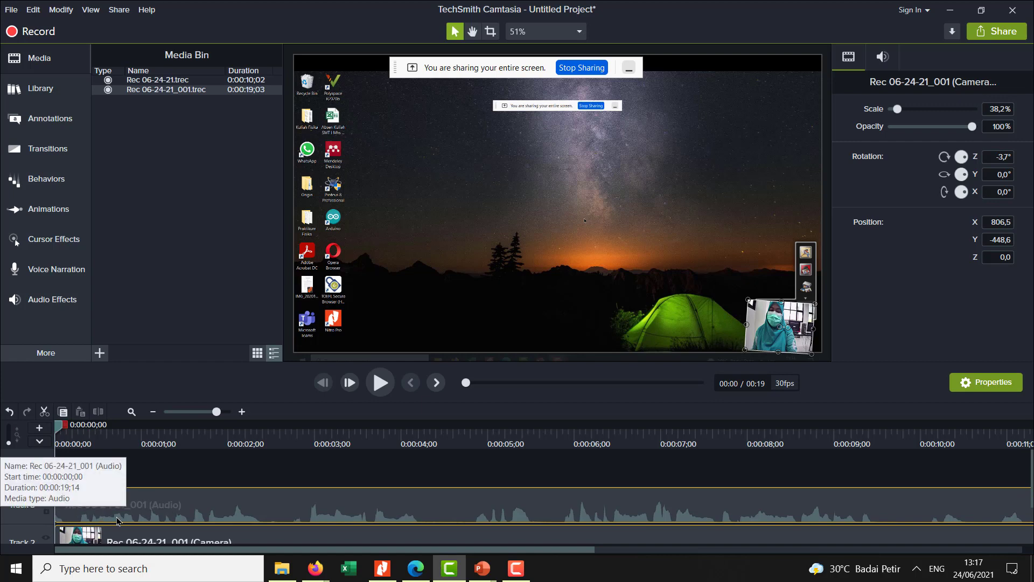
pyautogui.scroll(-1, 108, 525)
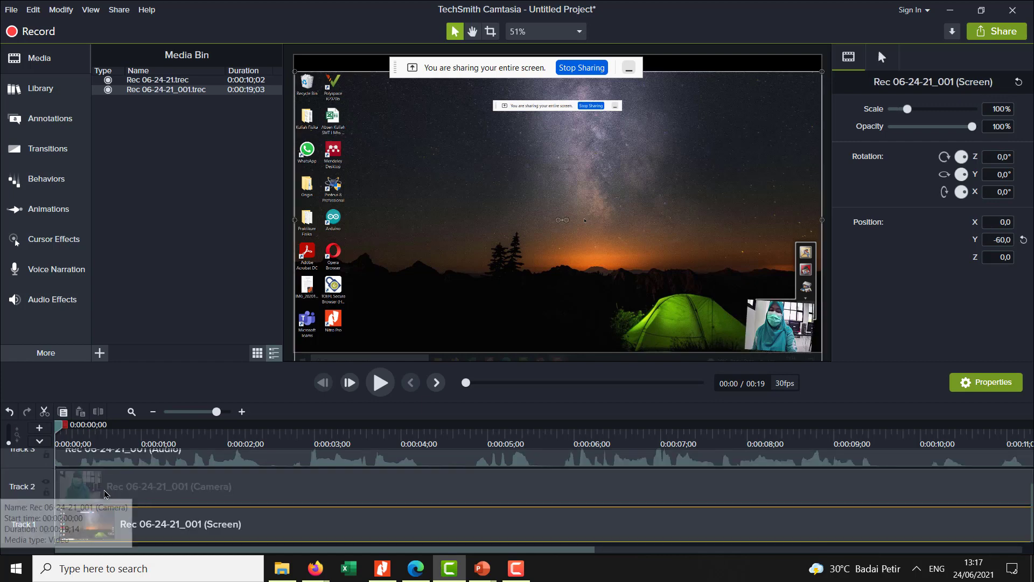
pyautogui.scroll(1, 110, 498)
pyautogui.click(120, 494)
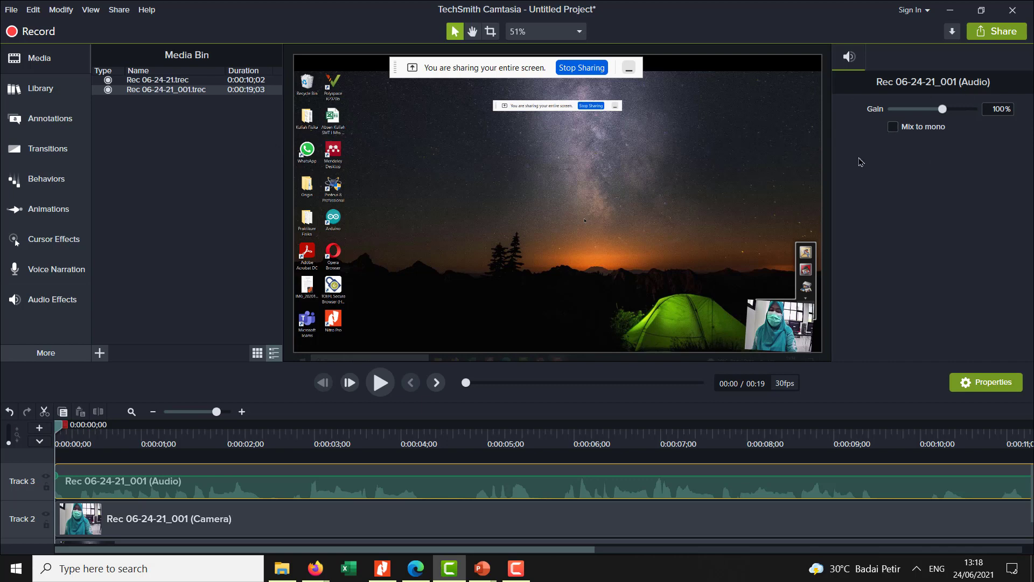
pyautogui.moveTo(942, 111)
pyautogui.mouseDown()
pyautogui.moveTo(963, 111)
pyautogui.moveTo(892, 114)
pyautogui.moveTo(940, 111)
pyautogui.moveTo(968, 124)
pyautogui.moveTo(958, 120)
pyautogui.mouseUp()
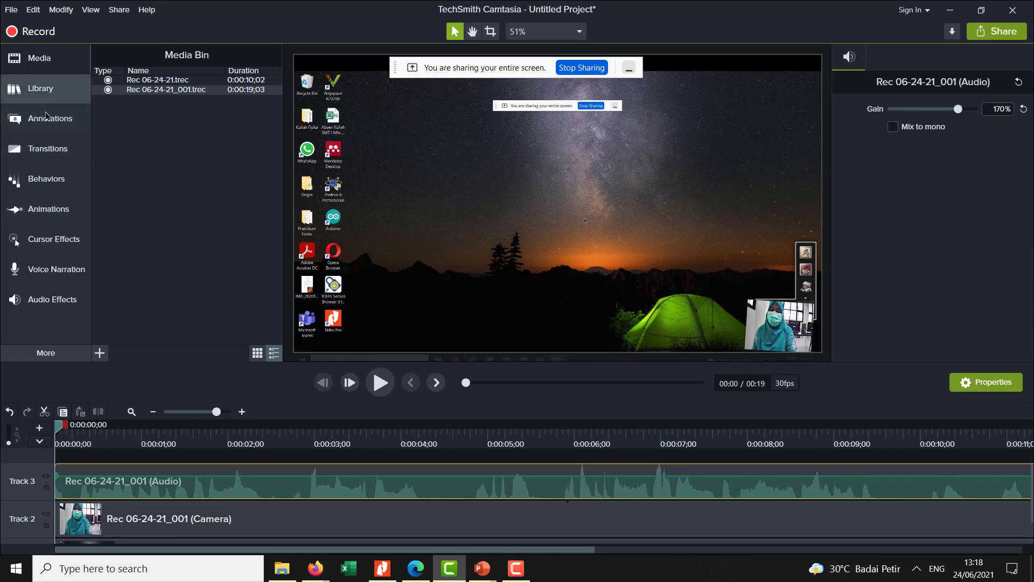
# - Apply the Noise Removal audio effect to the Track 3 audio clip with sensitivity -2 and analyze it
pyautogui.click(51, 281)
pyautogui.click(51, 240)
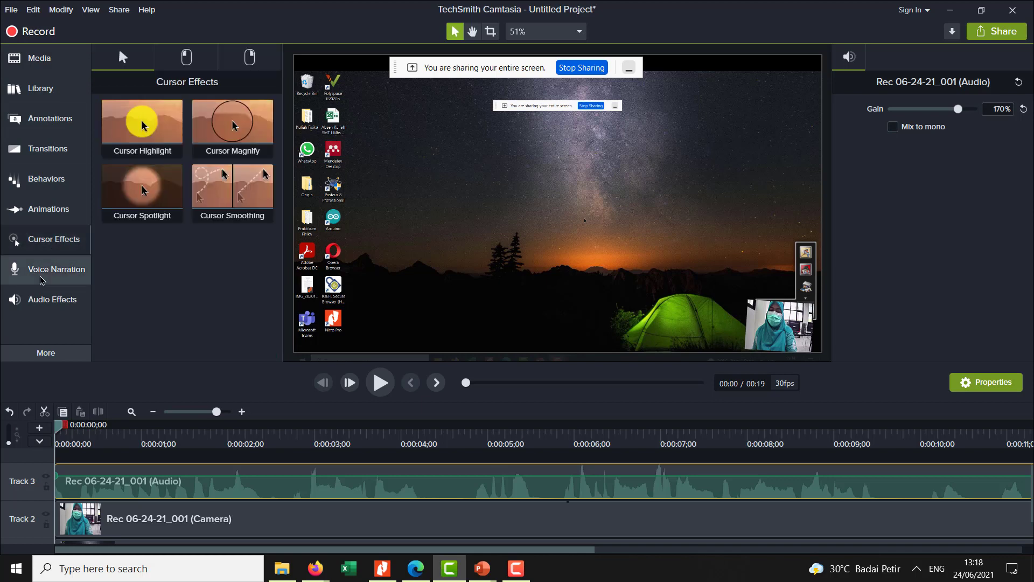
pyautogui.click(57, 294)
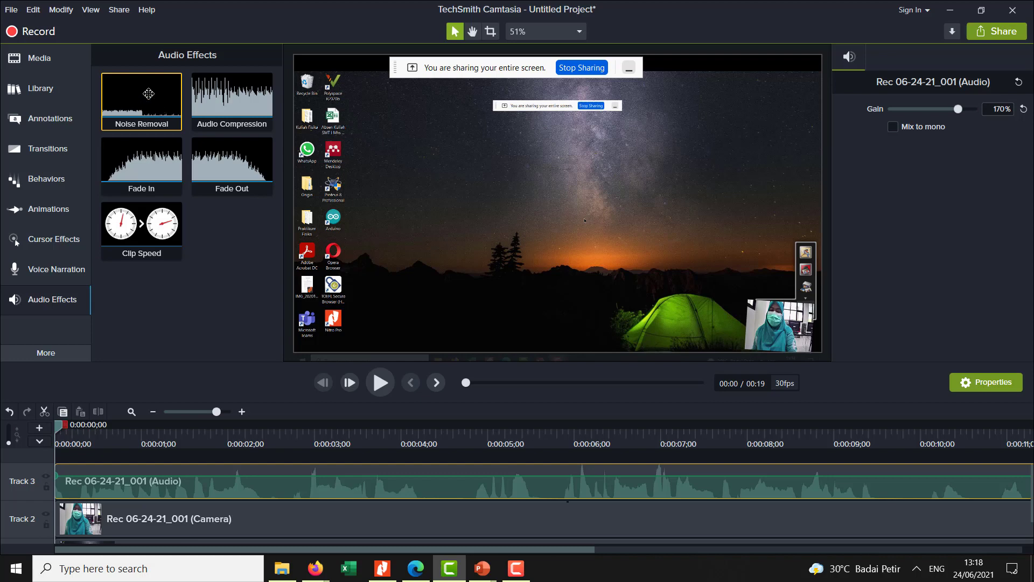
pyautogui.moveTo(148, 94); pyautogui.dragTo(203, 479)
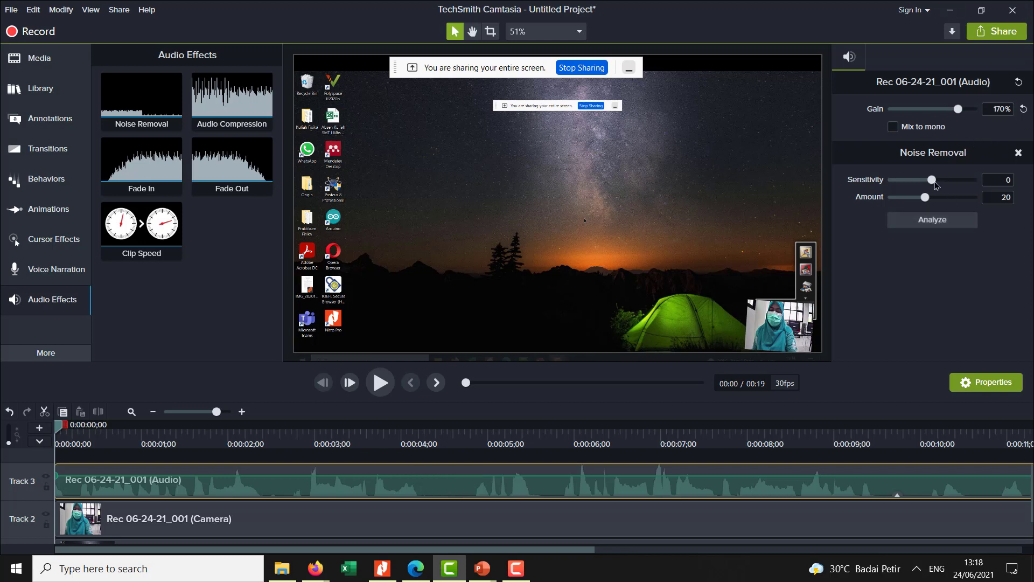
pyautogui.moveTo(933, 181)
pyautogui.mouseDown()
pyautogui.moveTo(965, 184)
pyautogui.moveTo(928, 183)
pyautogui.mouseUp()
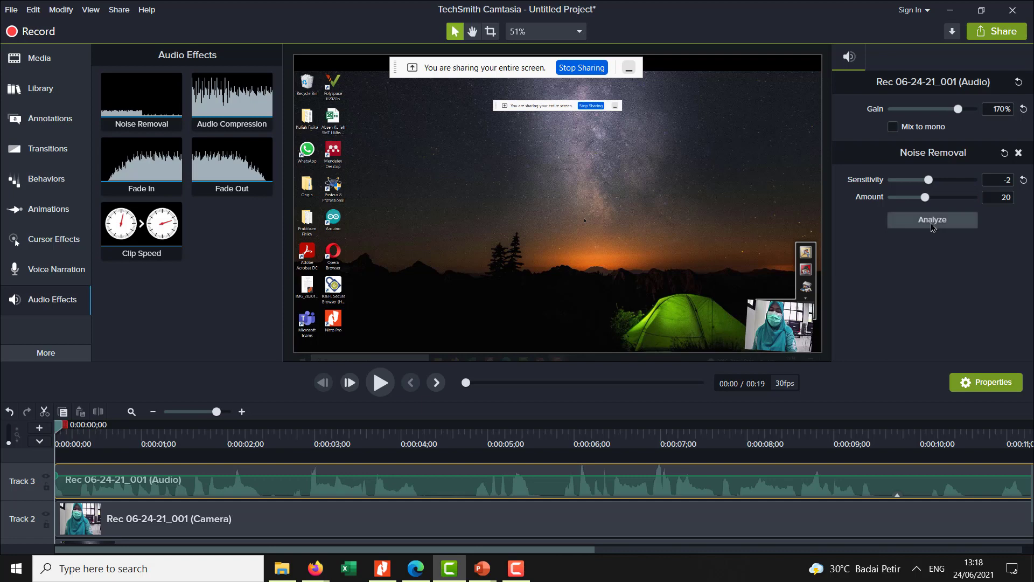
pyautogui.click(933, 222)
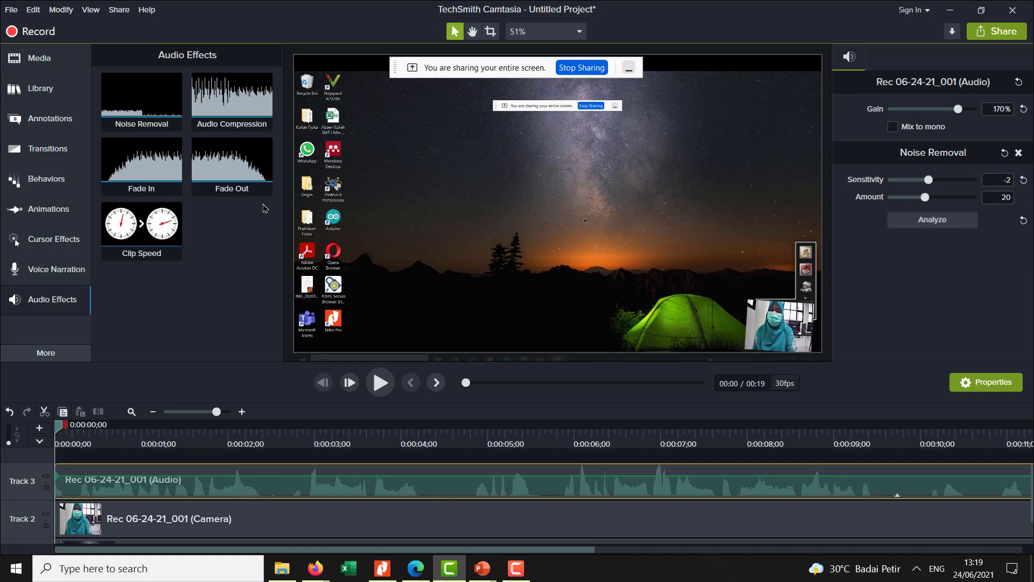
# - Play back the first 12 seconds or so to check the cleaned audio, and review the tracks from the timeline's start
pyautogui.click(381, 396)
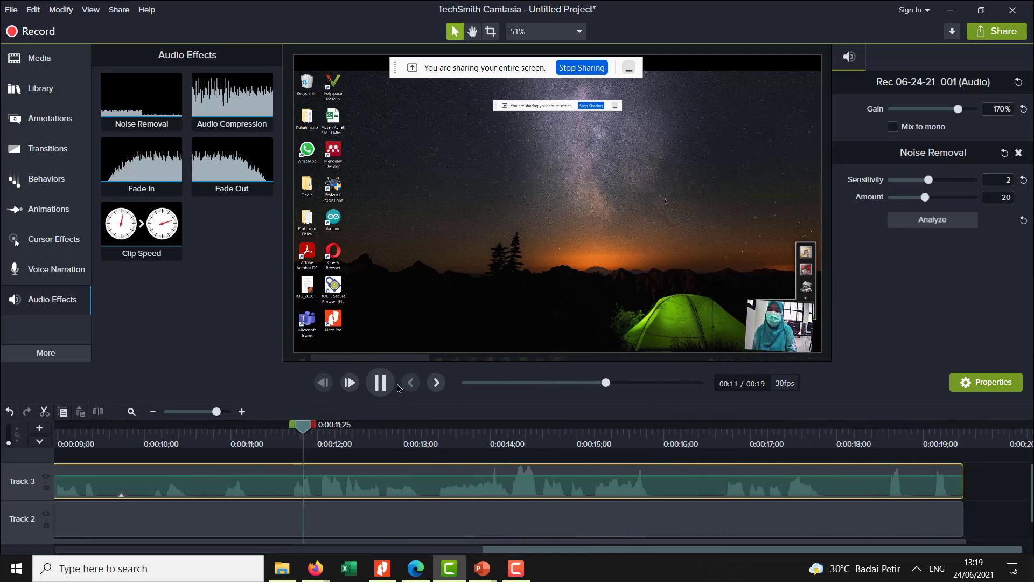
pyautogui.click(381, 383)
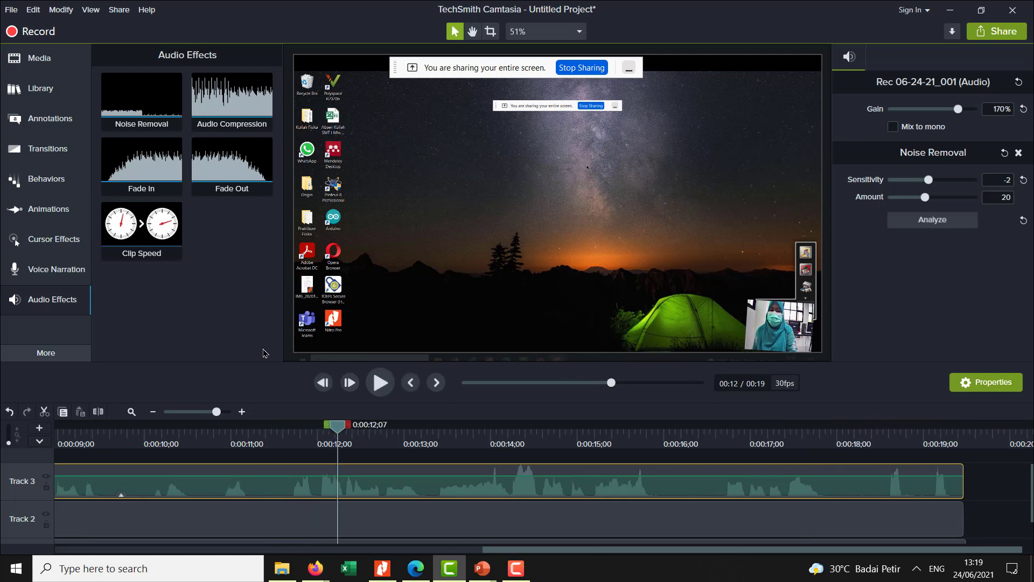
pyautogui.moveTo(555, 556); pyautogui.dragTo(73, 559)
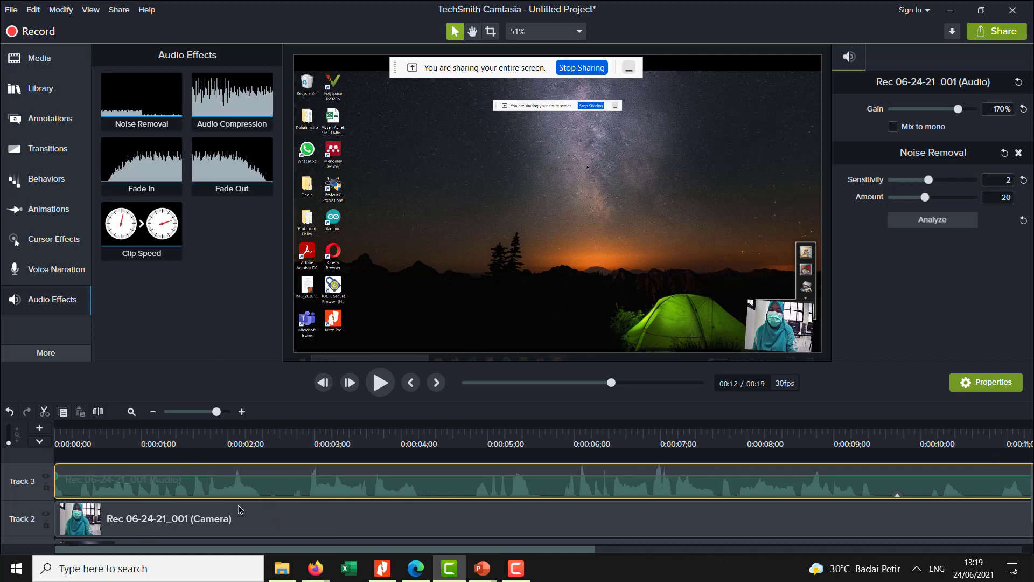
pyautogui.scroll(-1, 442, 550)
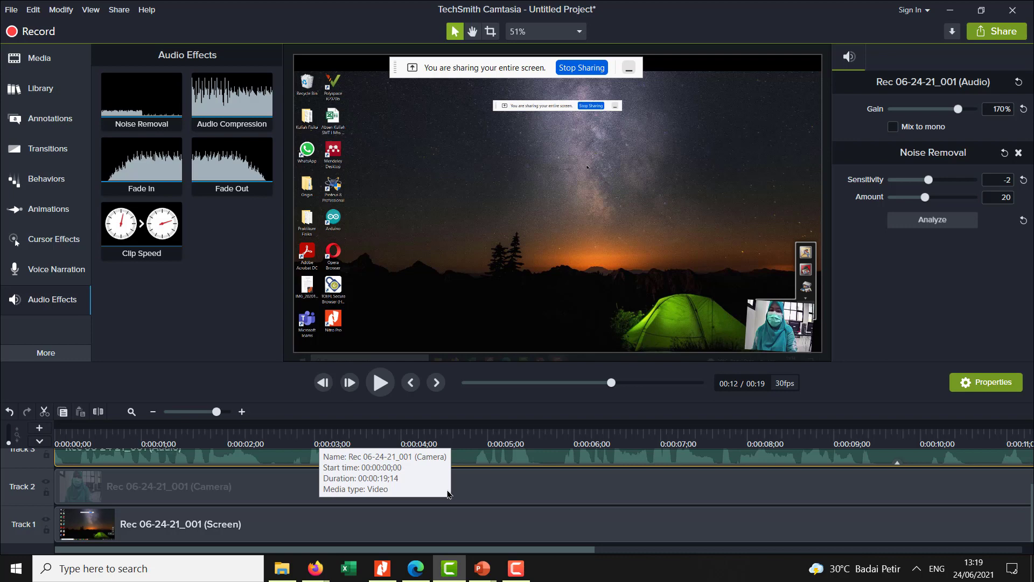
# - Open the project "fitting linier" from the "Materi 1 Origin" folder without saving changes to the current project
pyautogui.click(11, 10)
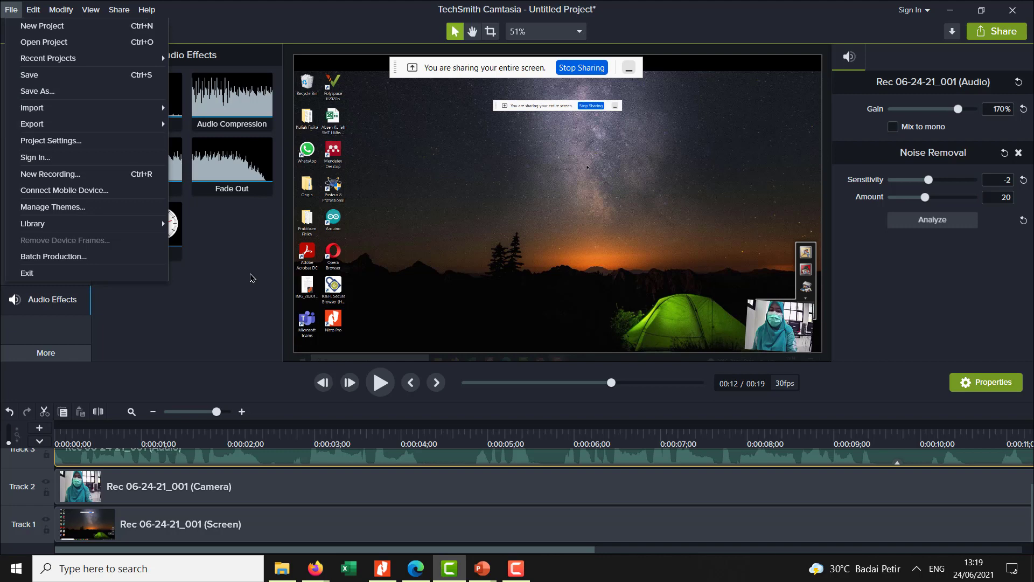
pyautogui.click(64, 43)
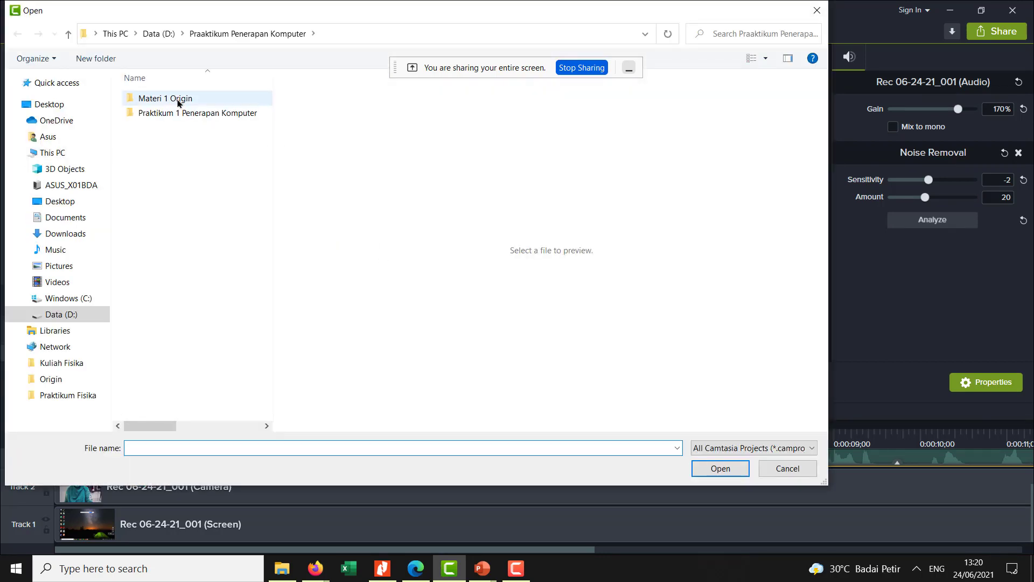
pyautogui.doubleClick(178, 112)
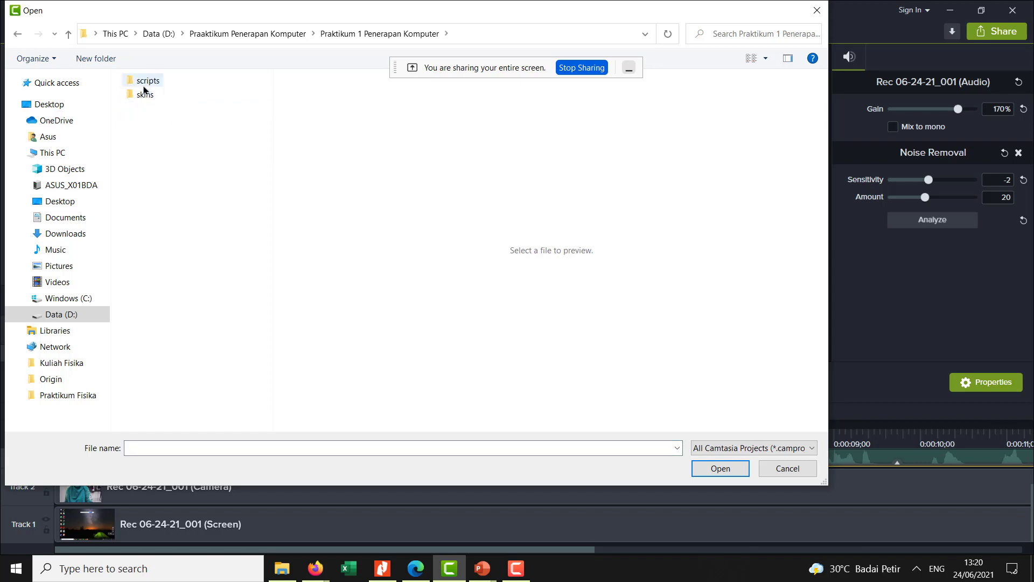
pyautogui.click(17, 33)
pyautogui.doubleClick(135, 99)
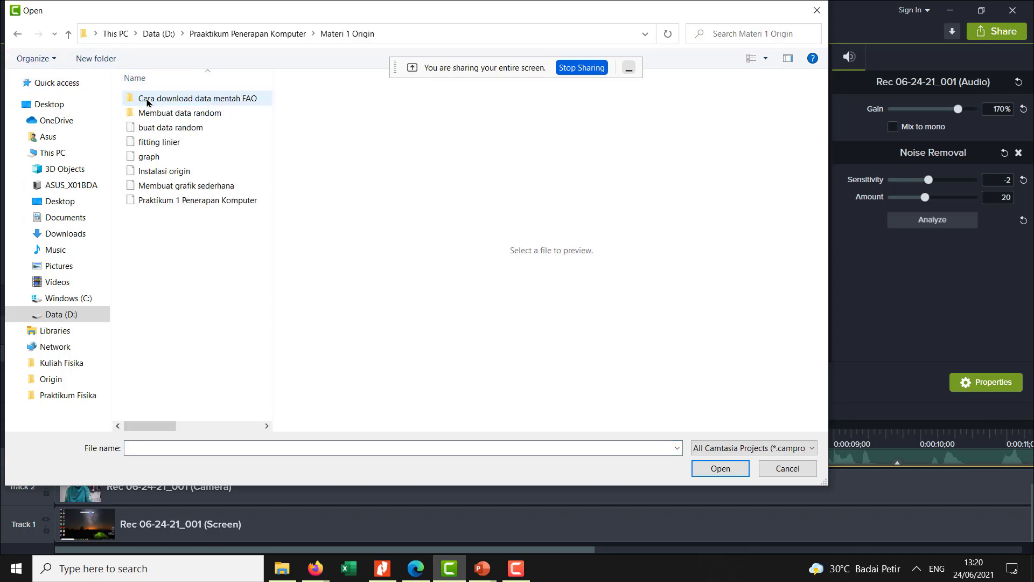
pyautogui.click(172, 142)
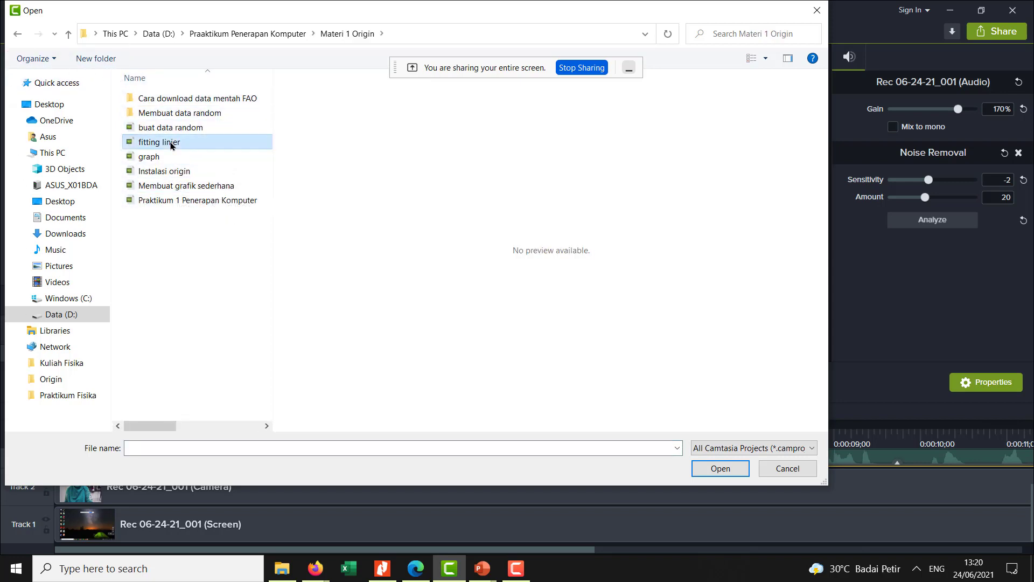
pyautogui.click(697, 473)
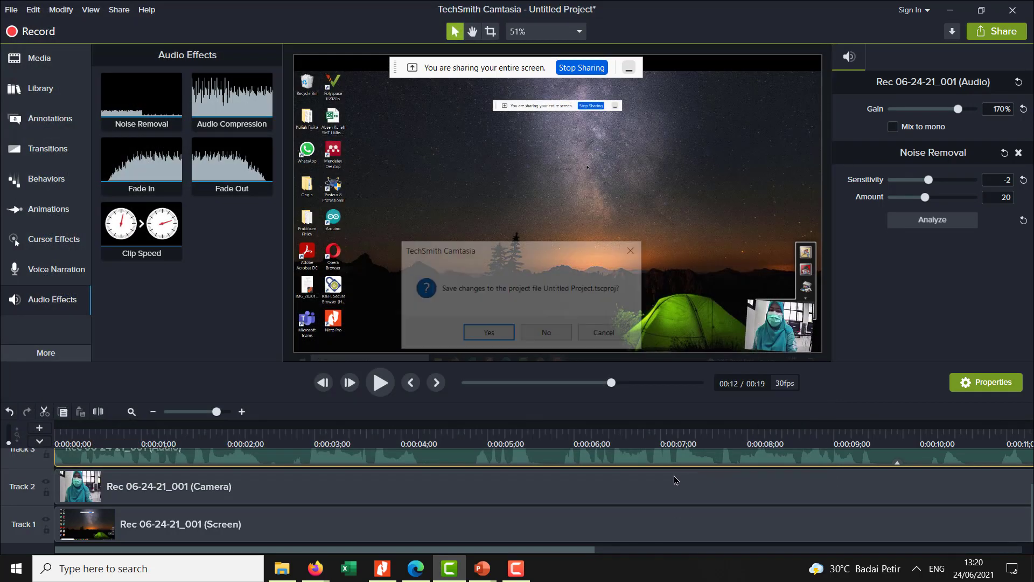
pyautogui.click(531, 343)
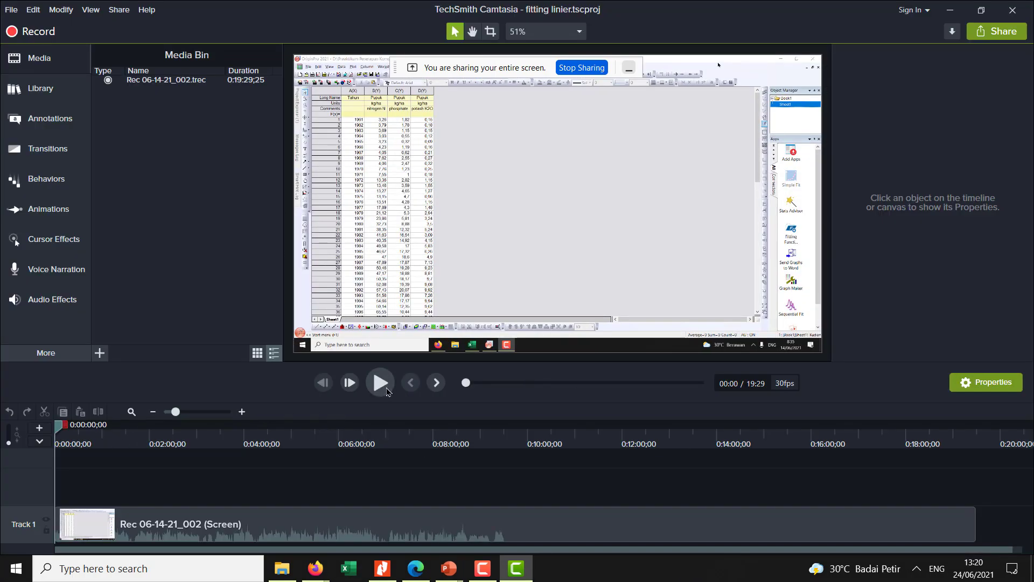
# - Preview the opening seconds at normal speed from the start and add the Clip Speed effect to the screen clip on Track 1
pyautogui.click(384, 393)
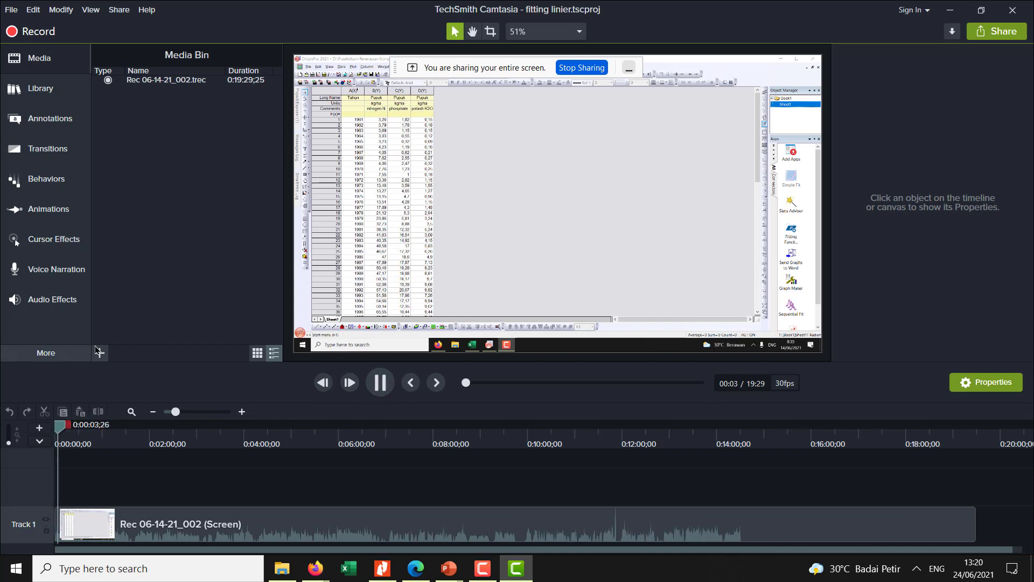
pyautogui.moveTo(60, 433)
pyautogui.mouseDown()
pyautogui.moveTo(160, 445)
pyautogui.moveTo(58, 440)
pyautogui.mouseUp()
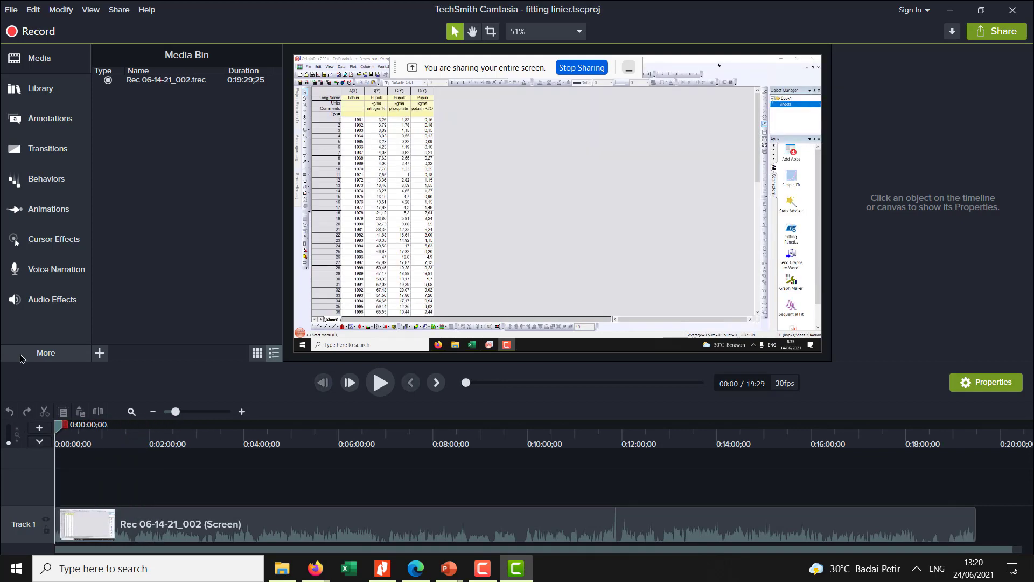
pyautogui.click(48, 302)
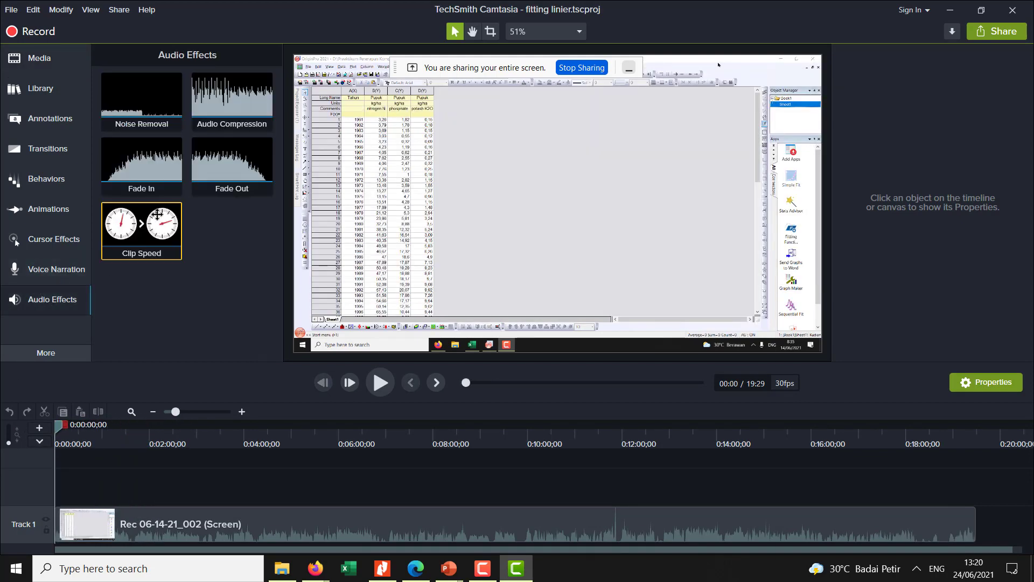
pyautogui.click(58, 312)
pyautogui.click(58, 311)
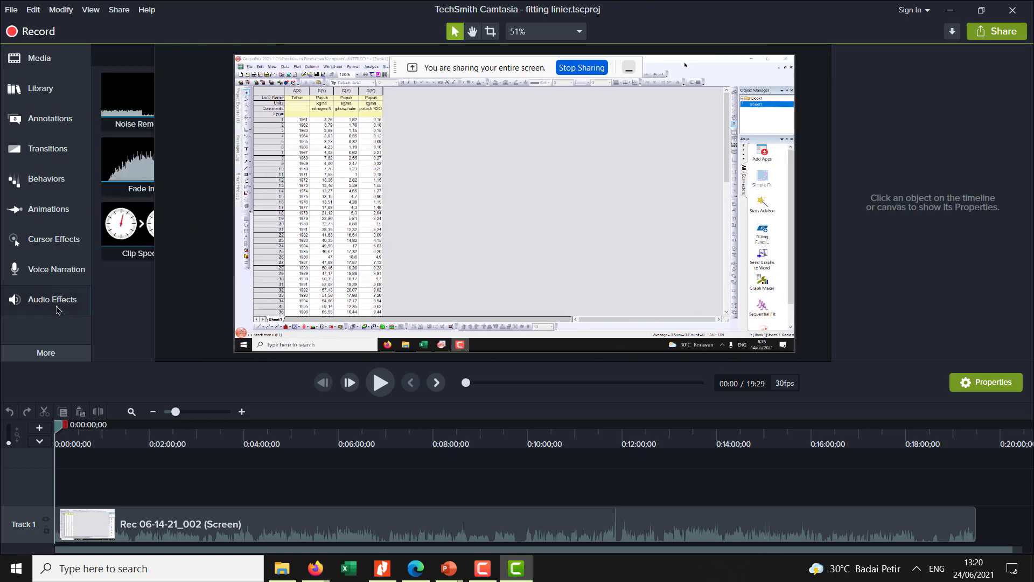
pyautogui.moveTo(147, 223); pyautogui.dragTo(242, 525)
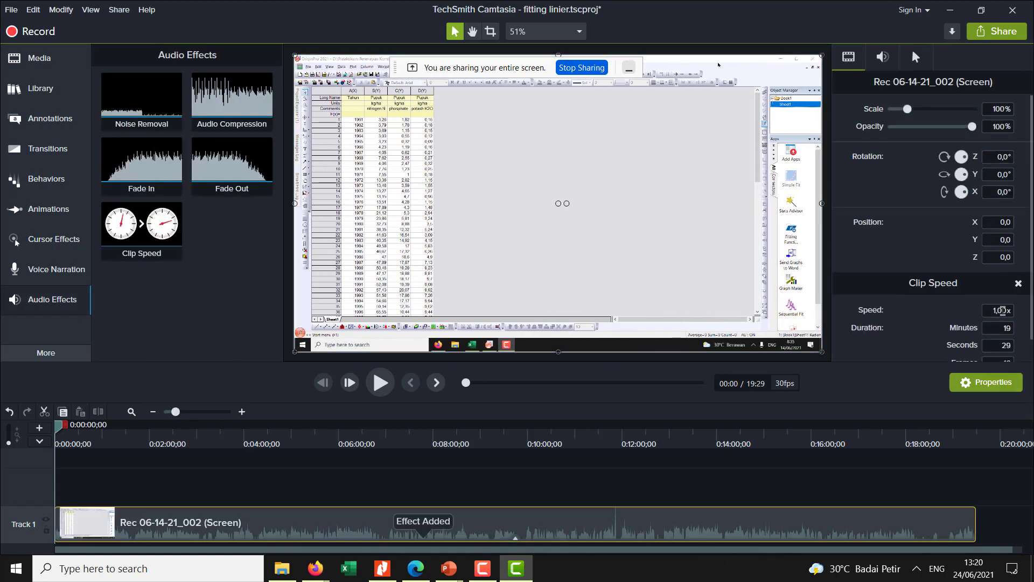
# - Set the screen clip's speed to 2.00x and briefly play the result to check it
pyautogui.click(992, 310)
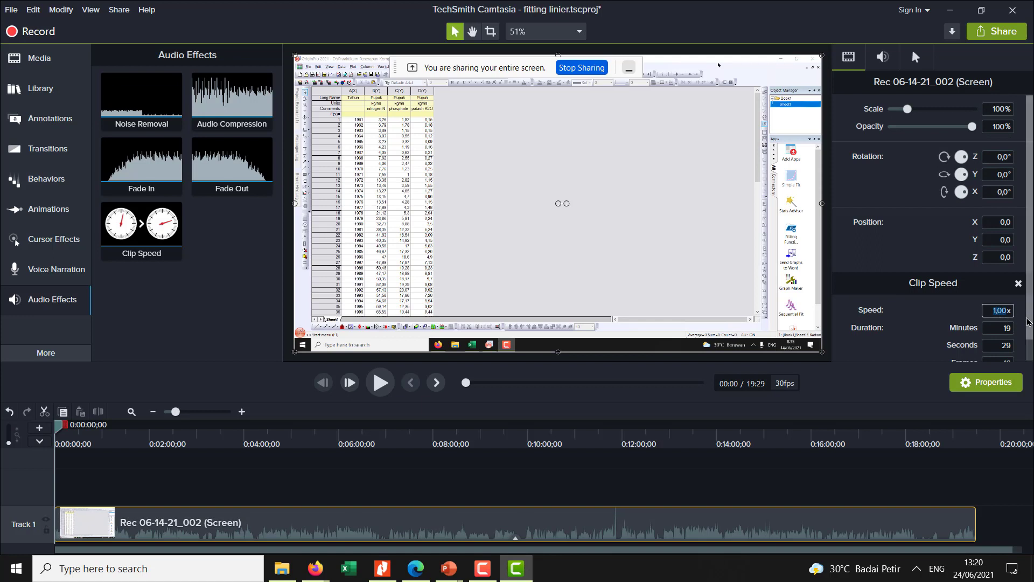
pyautogui.write('2x')
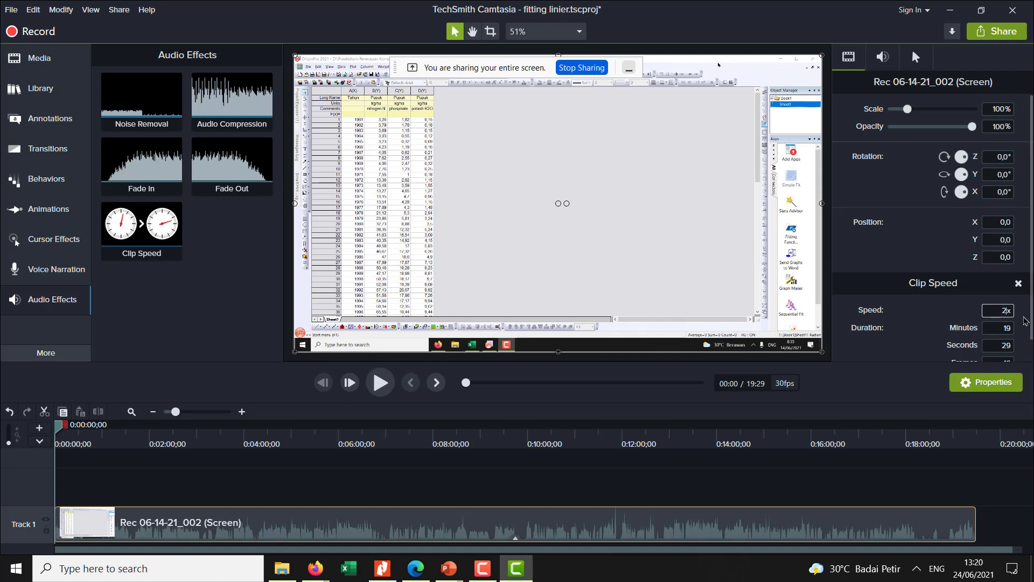
pyautogui.scroll(-1, 934, 350)
pyautogui.press('Return')
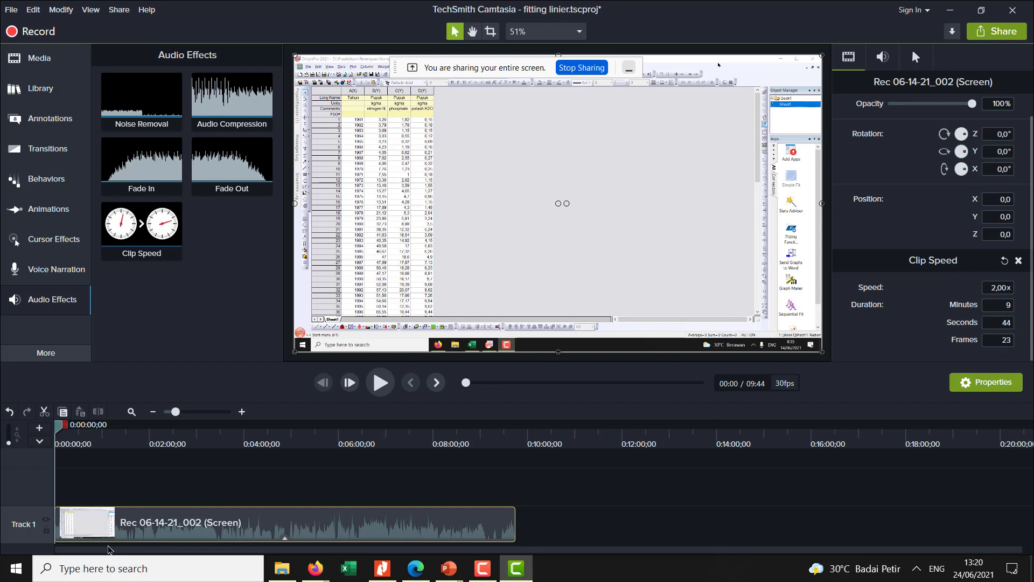
pyautogui.click(388, 395)
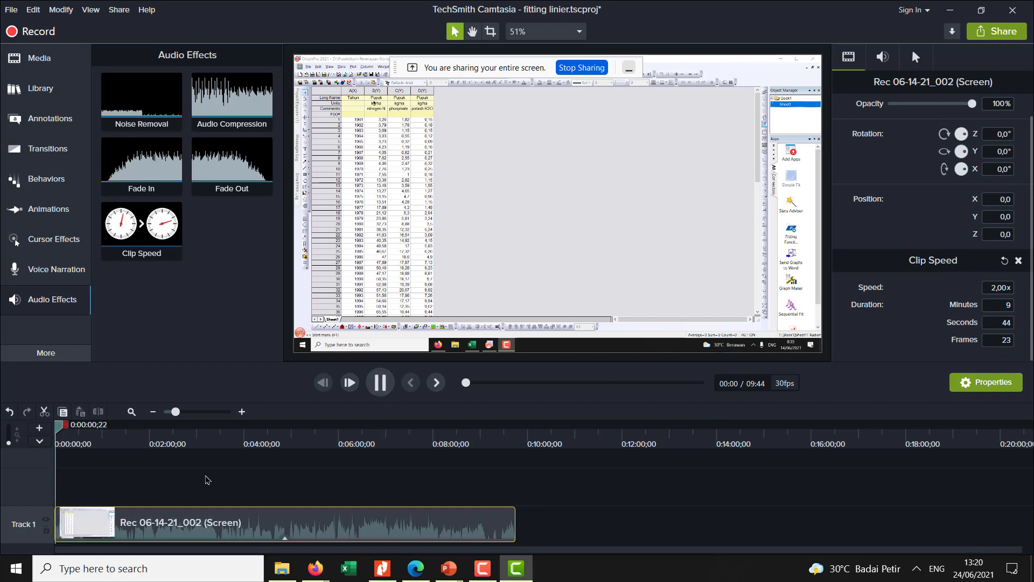
pyautogui.click(387, 395)
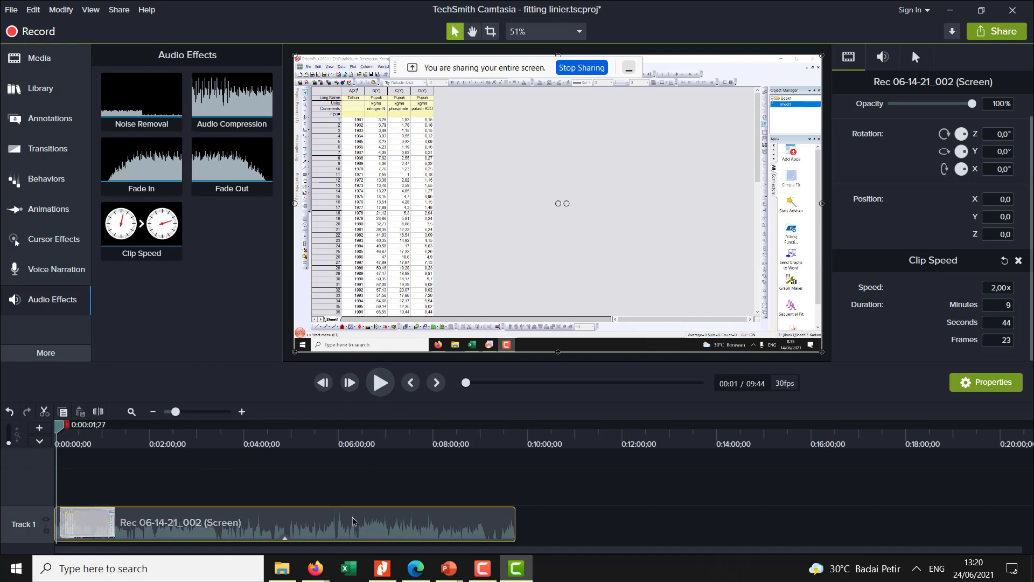
# - Separate the audio from the Track 1 screen clip and delete the resulting audio clip from Track 2
pyautogui.rightClick(147, 512)
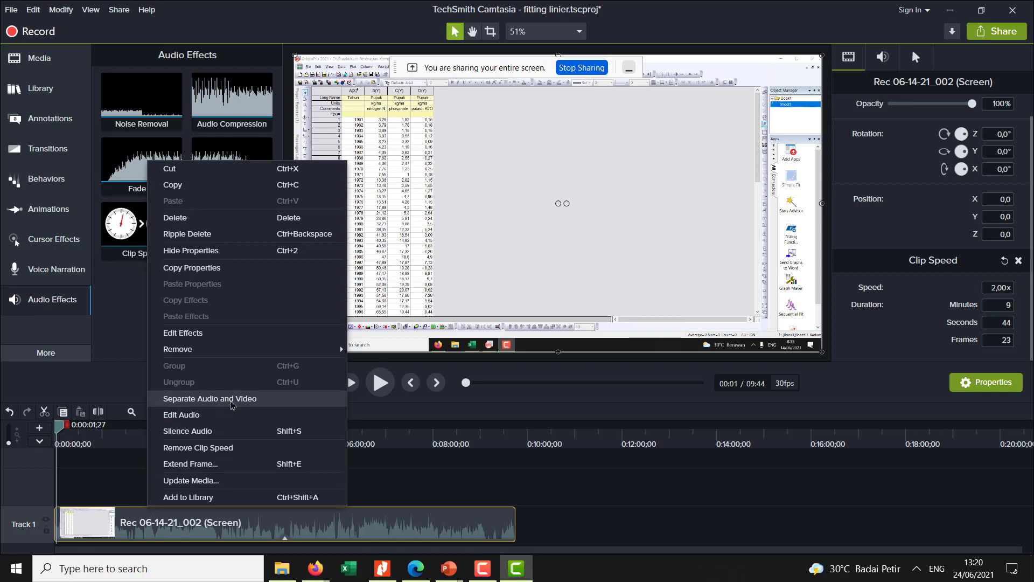
pyautogui.click(232, 398)
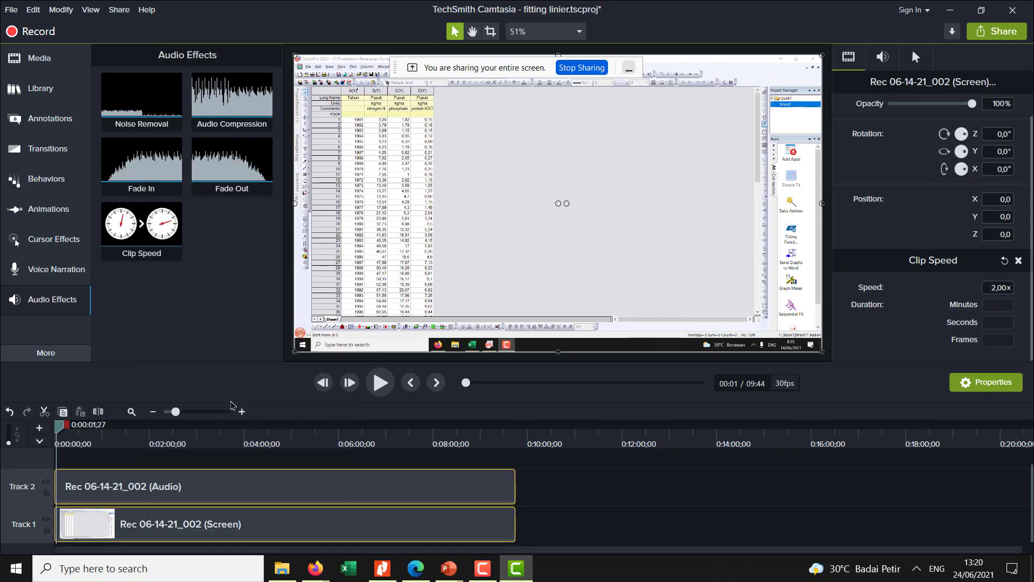
pyautogui.click(272, 483)
pyautogui.click(153, 462)
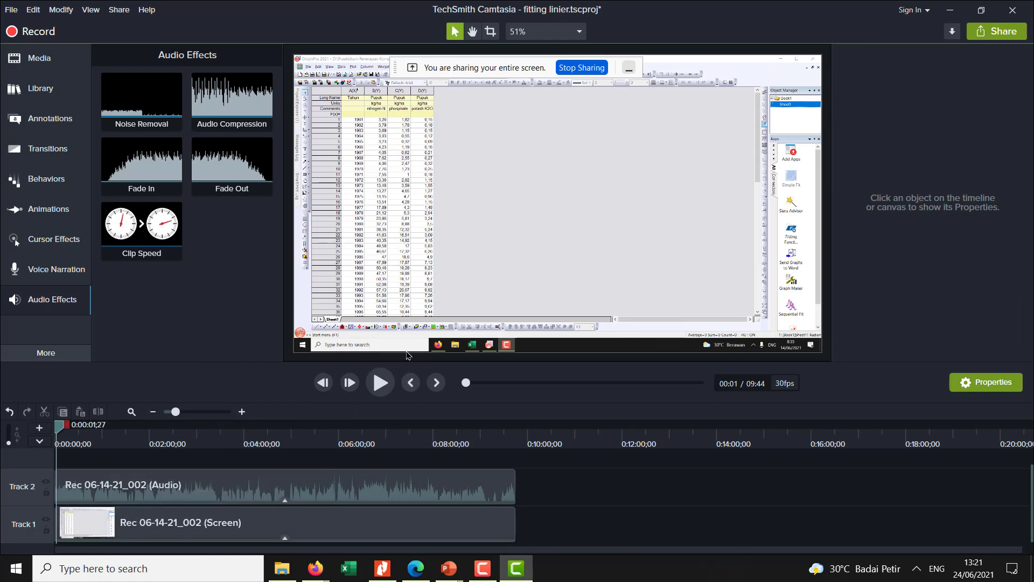
pyautogui.rightClick(60, 511)
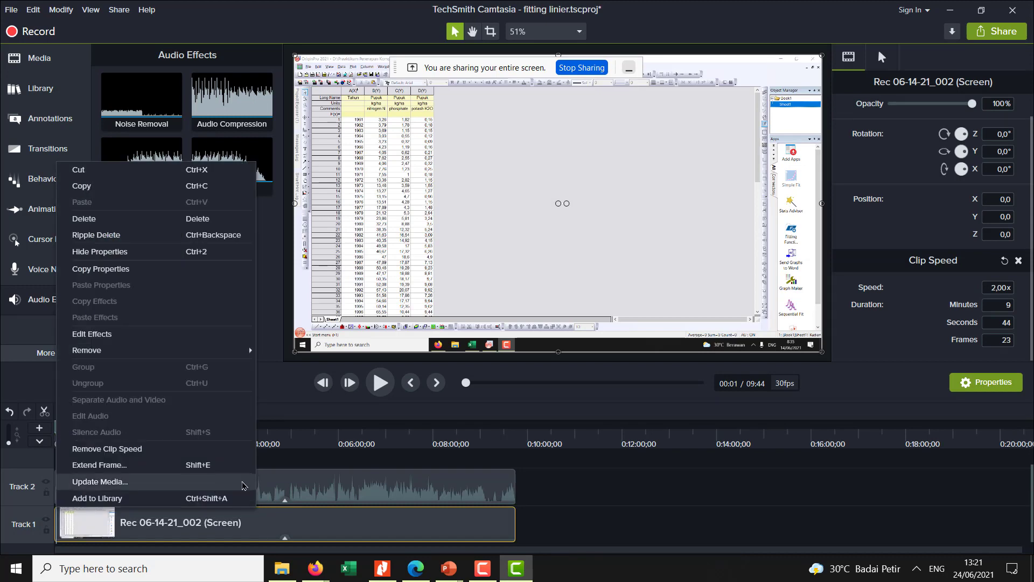
pyautogui.click(345, 493)
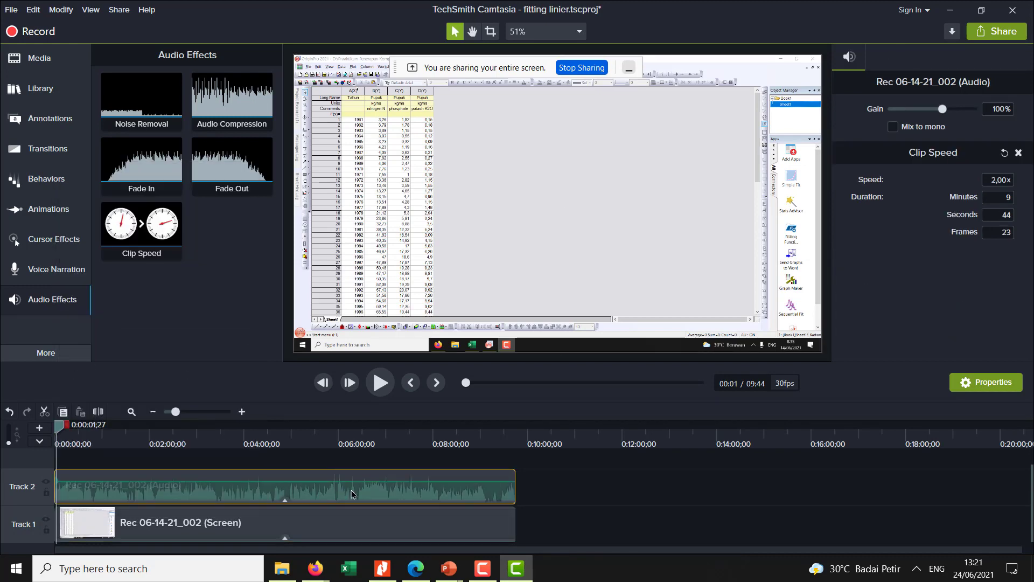
pyautogui.press('Delete')
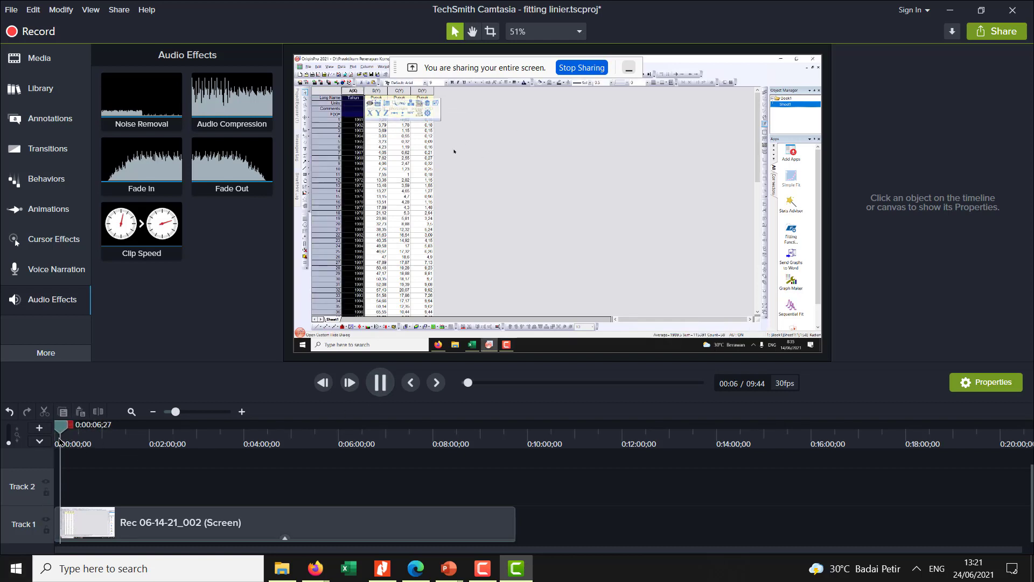
# - Play sections of the recording around 1:14 and 2:36 to review the clip without its audio
pyautogui.moveTo(61, 443); pyautogui.dragTo(116, 428)
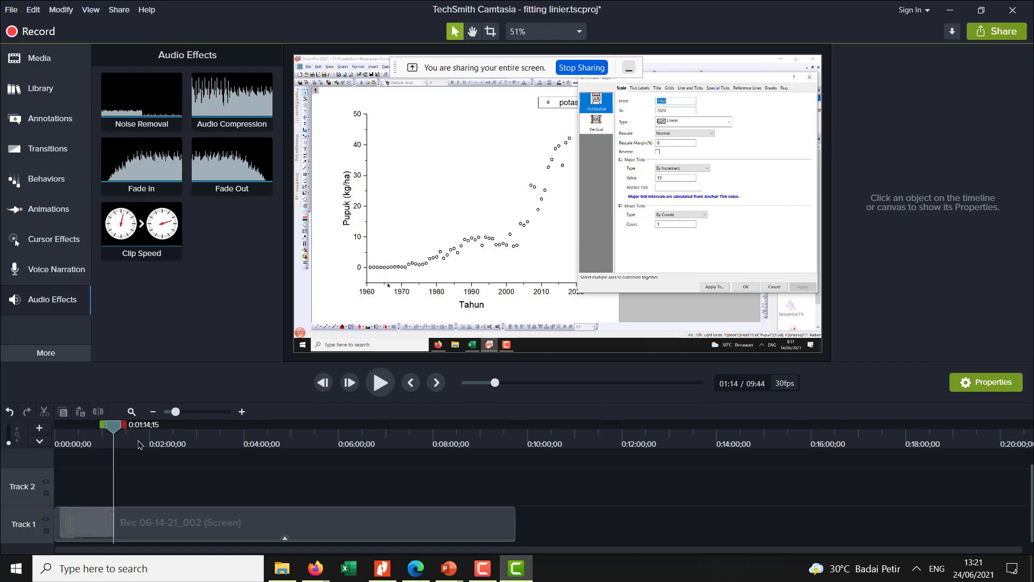
pyautogui.press('space')
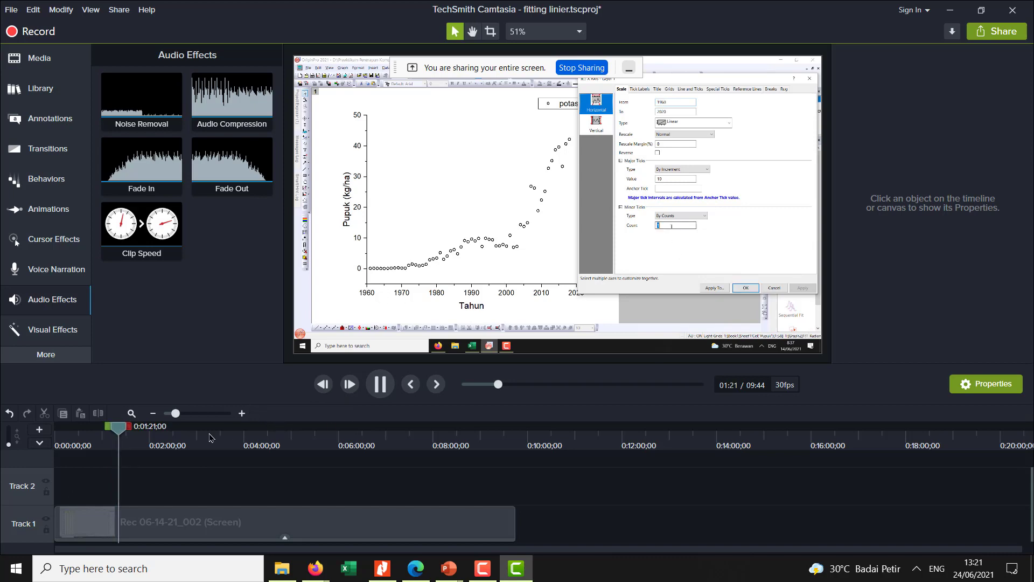
pyautogui.moveTo(123, 435); pyautogui.dragTo(181, 436)
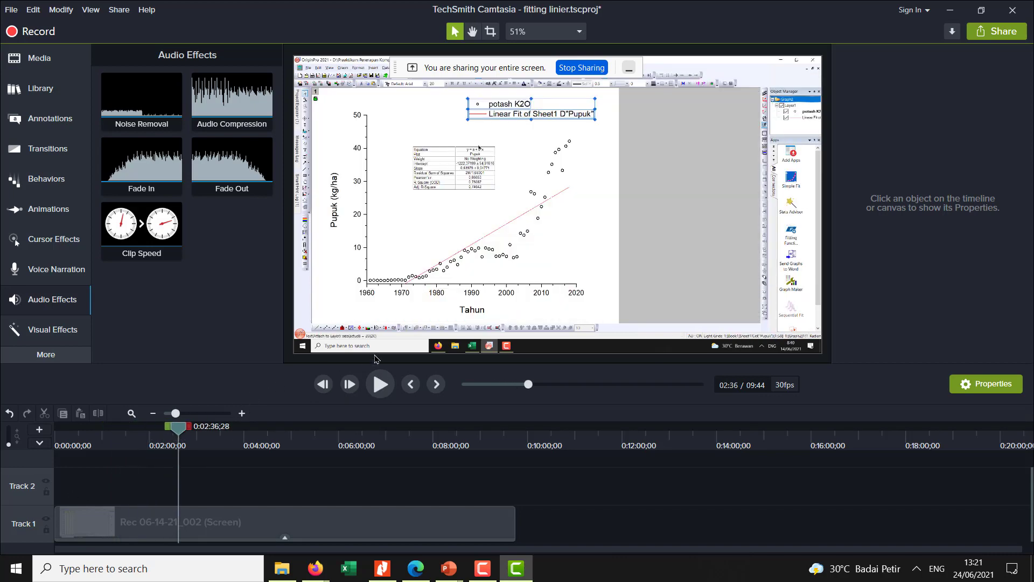
pyautogui.click(379, 386)
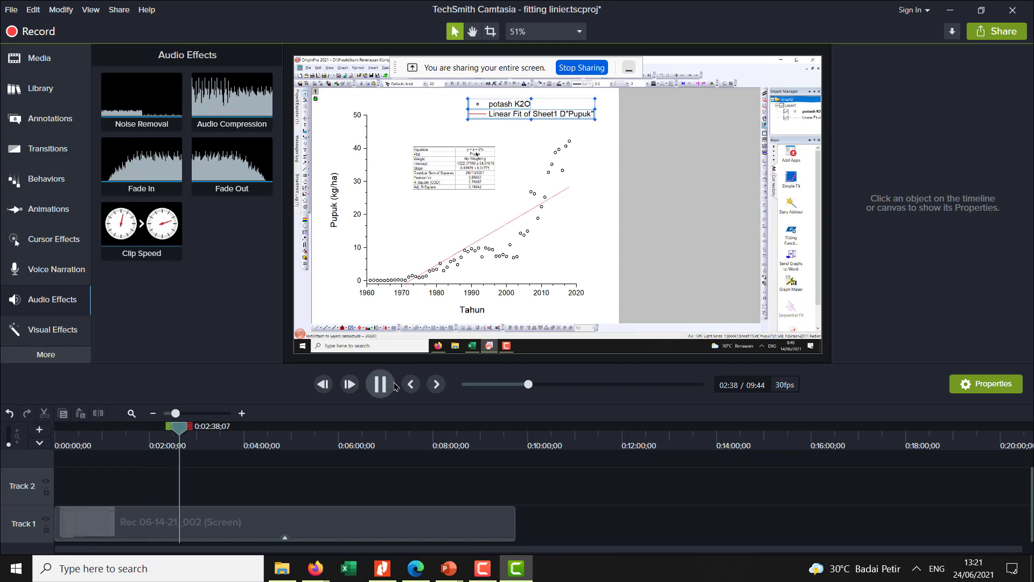
# - Increase the screen clip's speed to shorten it to 4:52, and play the first 10 seconds to check it
pyautogui.moveTo(141, 229); pyautogui.dragTo(227, 518)
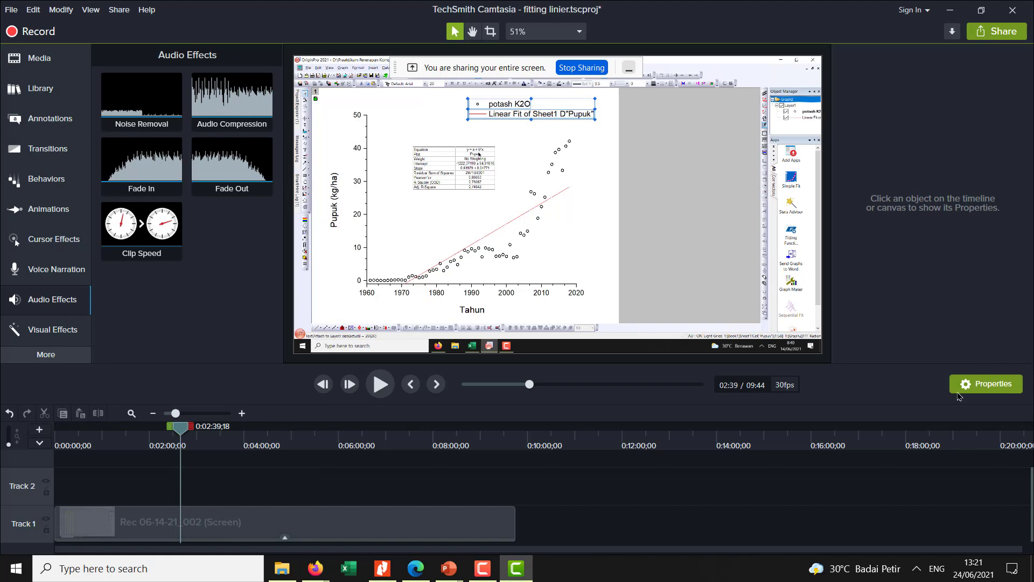
pyautogui.click(985, 383)
pyautogui.click(985, 383)
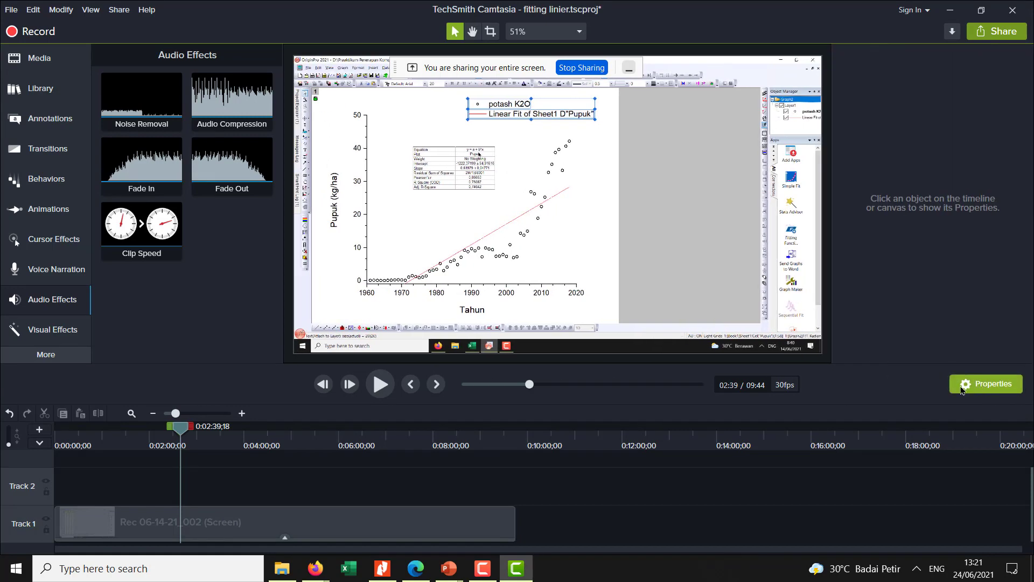
pyautogui.click(209, 530)
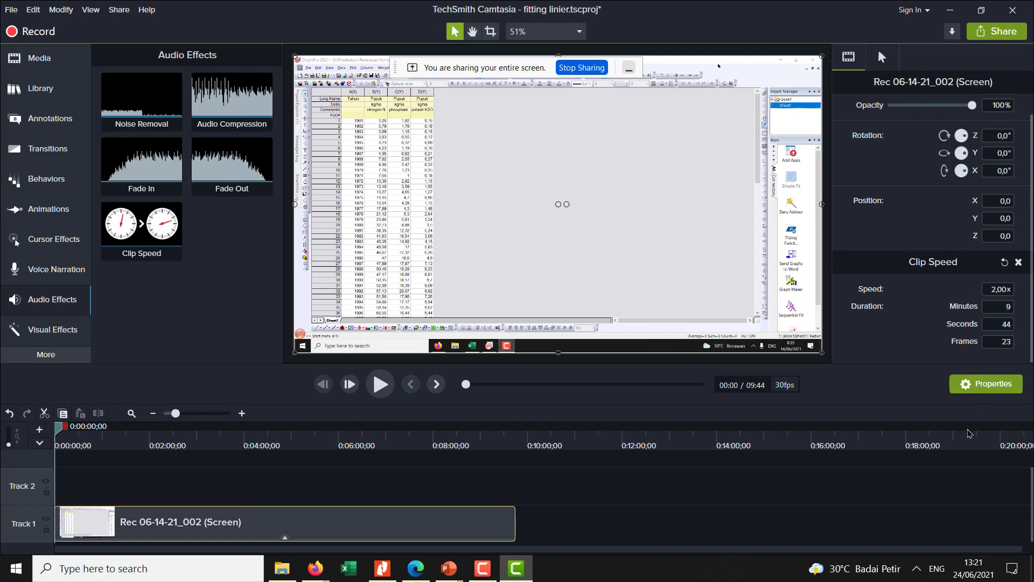
pyautogui.click(968, 431)
pyautogui.click(356, 524)
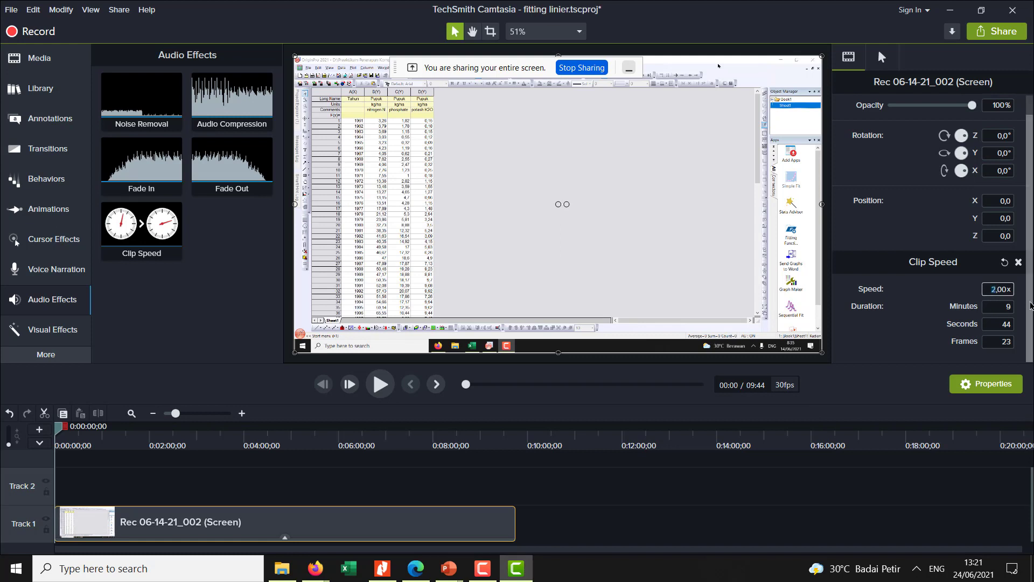
pyautogui.click(811, 493)
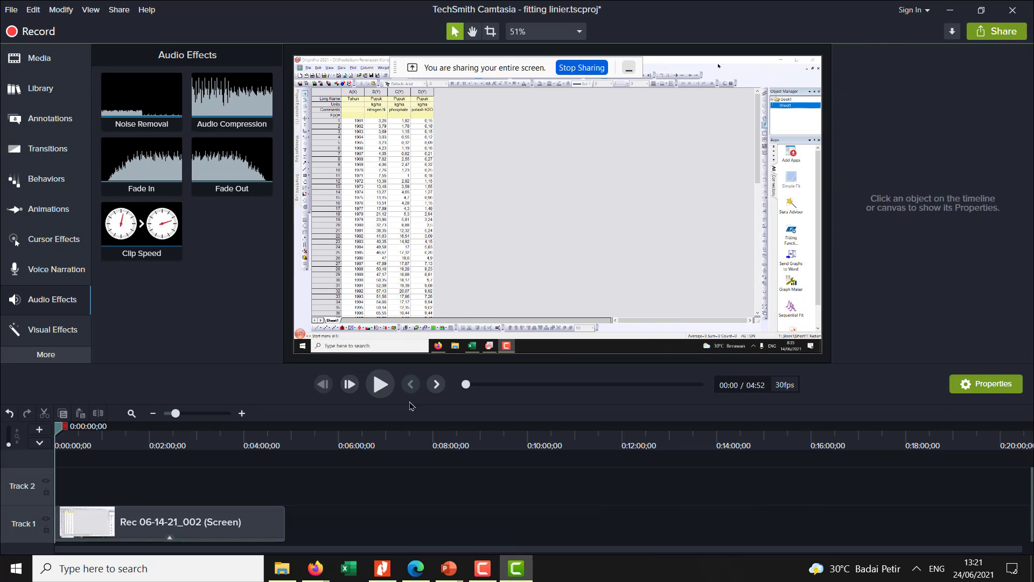
pyautogui.click(391, 394)
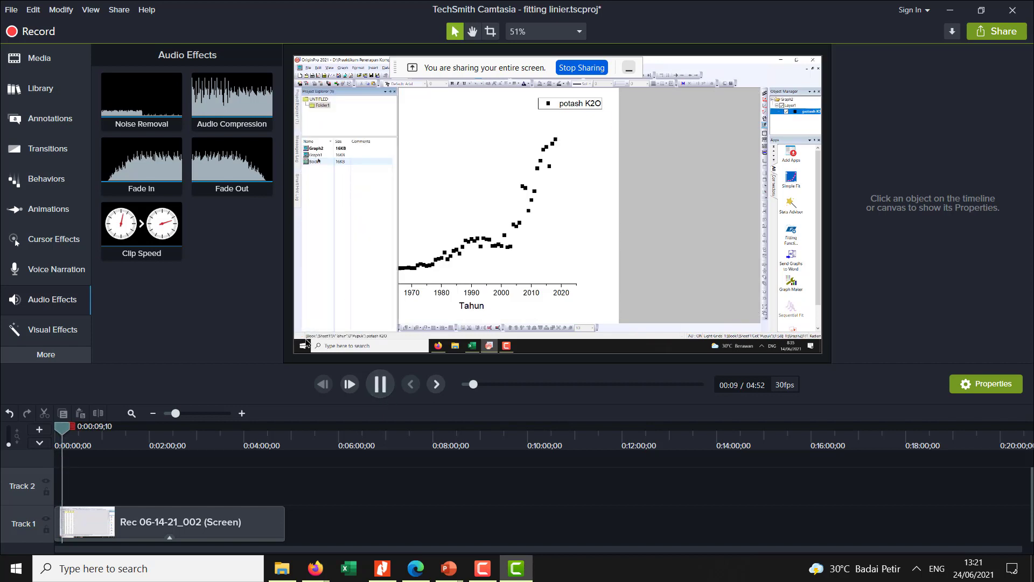
pyautogui.click(381, 385)
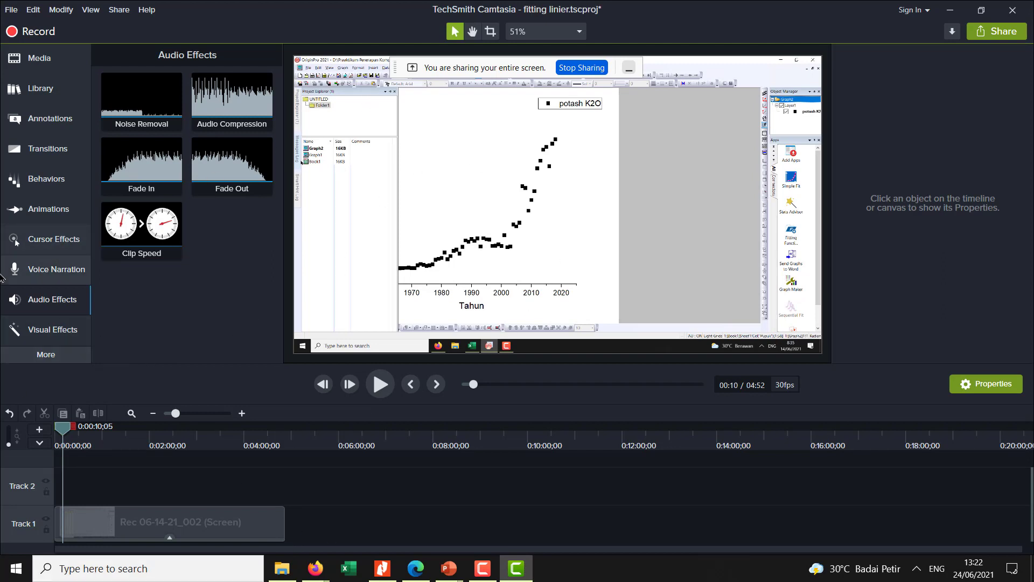
# - Record about 10 seconds of voice narration from 0:10 with the timeline unmuted, and save it as "Narration_fitting linier 1"
pyautogui.click(63, 275)
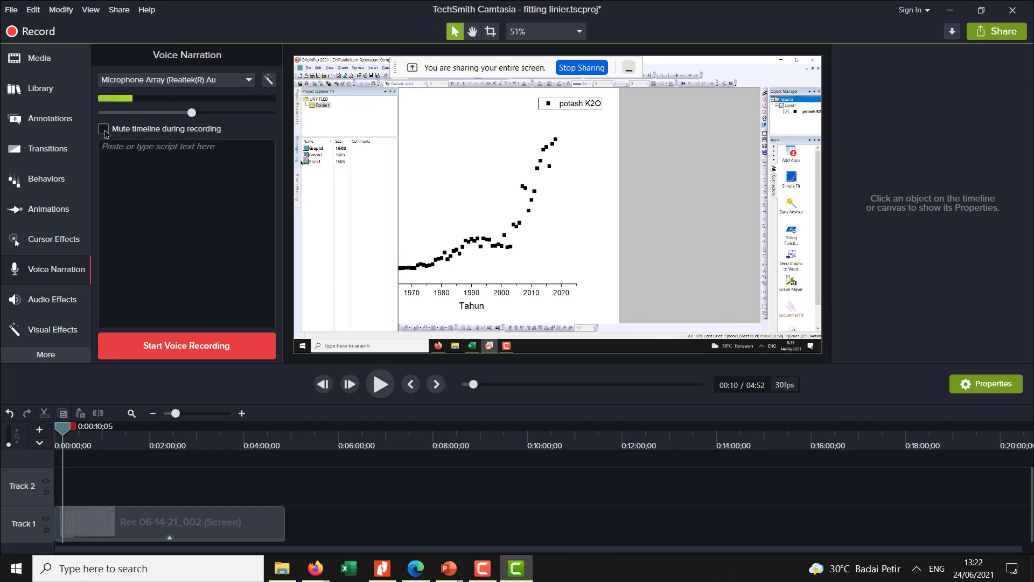
pyautogui.click(104, 130)
pyautogui.click(116, 133)
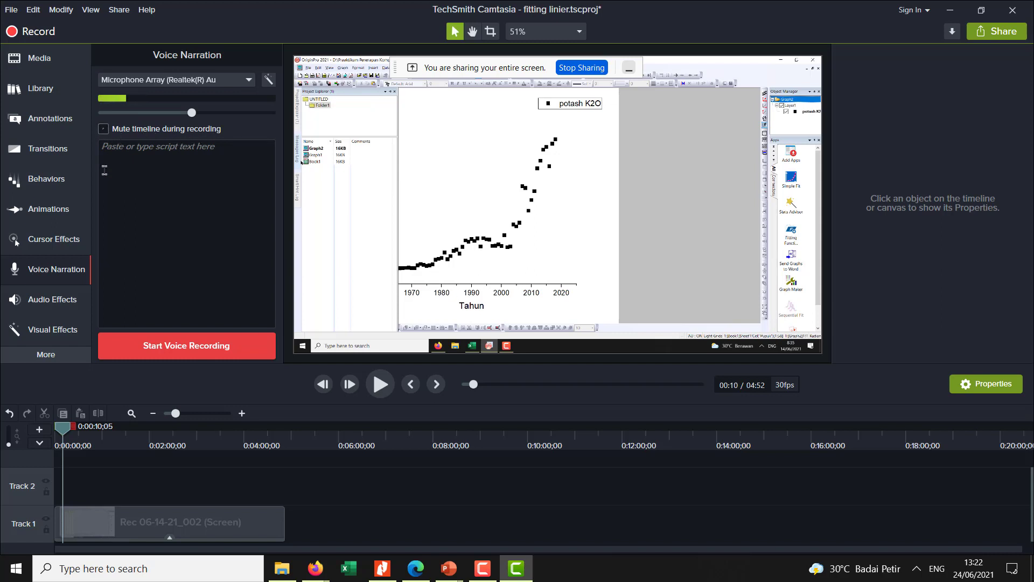
pyautogui.click(156, 344)
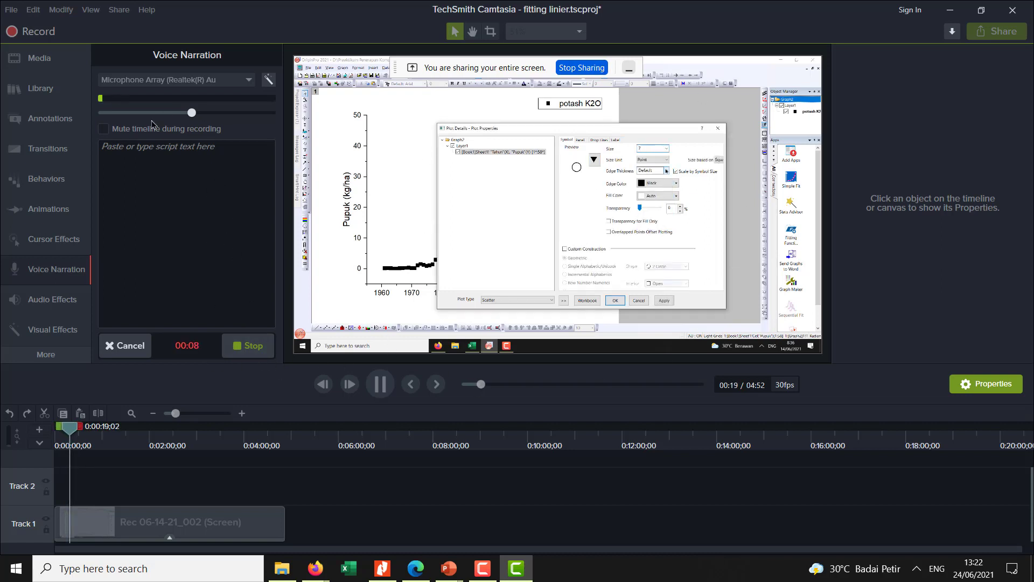
pyautogui.click(248, 347)
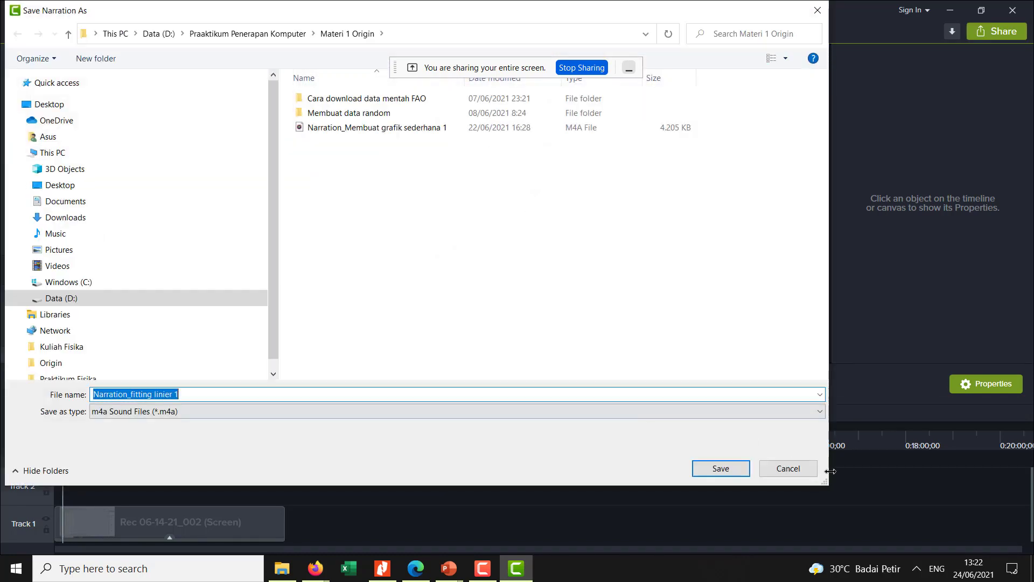
pyautogui.click(721, 468)
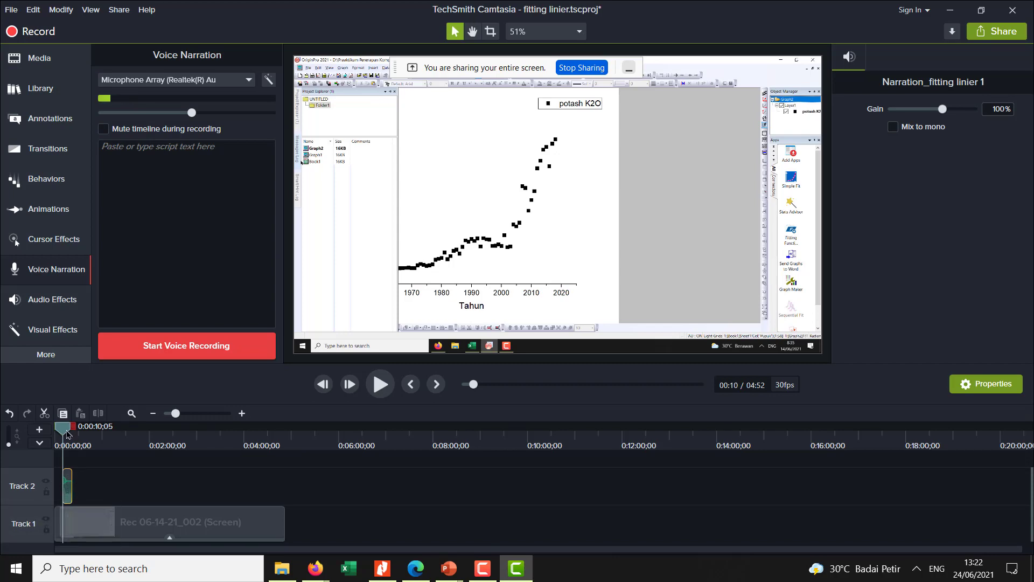
# - Add the Cursor Highlight effect to the screen clip on Track 1 and play from about 0:08 to check it
pyautogui.moveTo(67, 434); pyautogui.dragTo(67, 438)
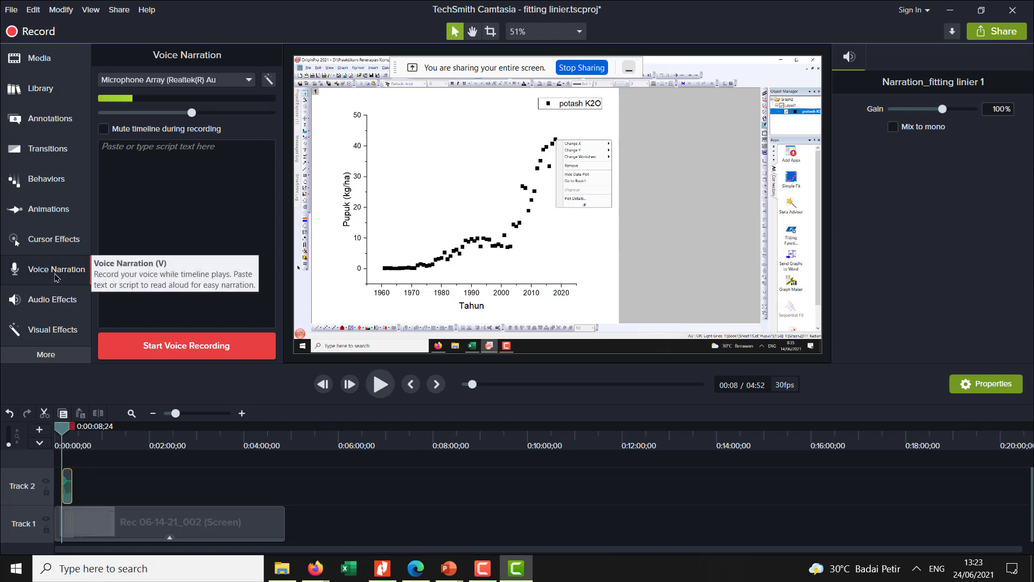
pyautogui.click(51, 244)
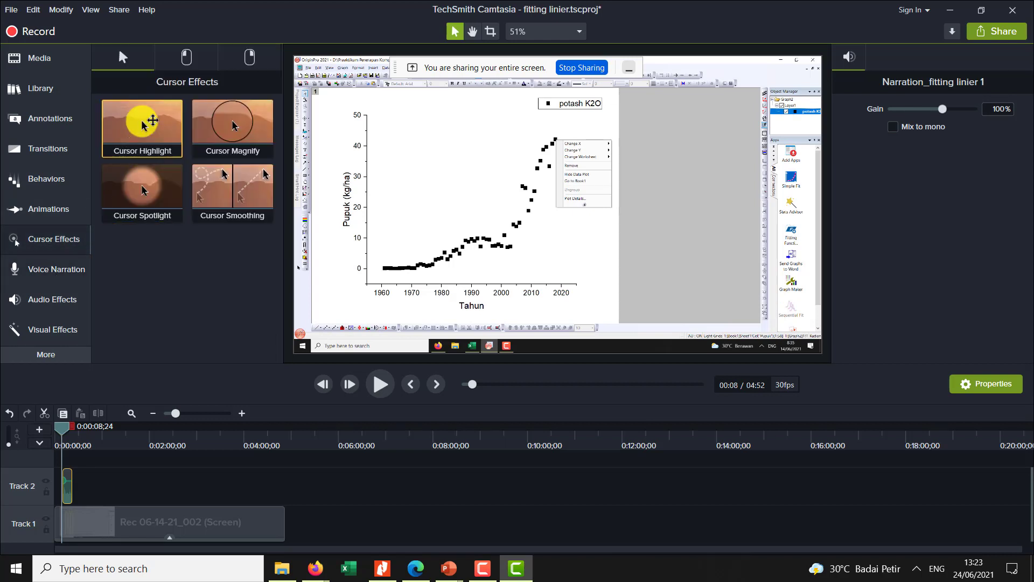
pyautogui.moveTo(142, 123); pyautogui.dragTo(197, 536)
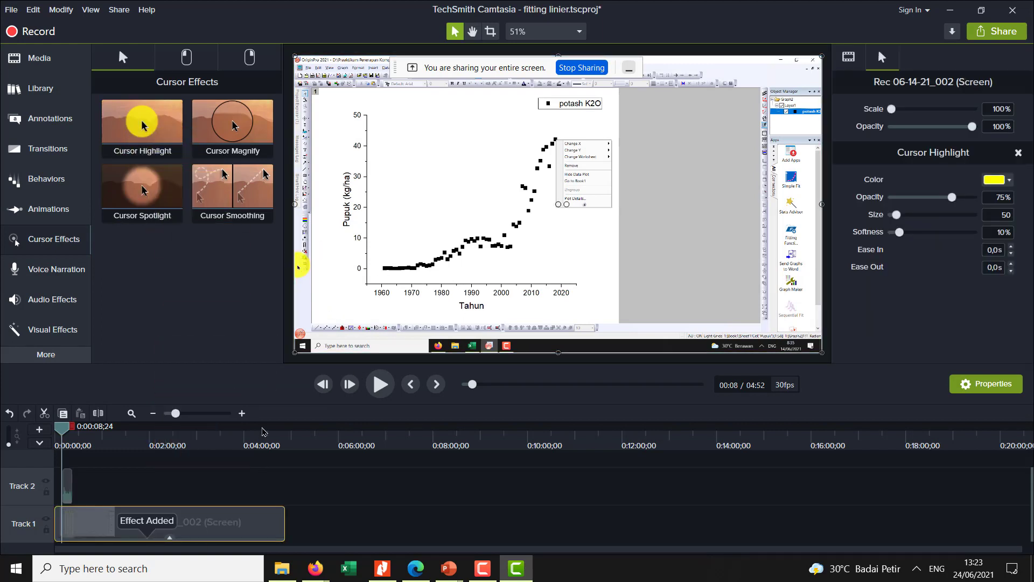
pyautogui.click(379, 384)
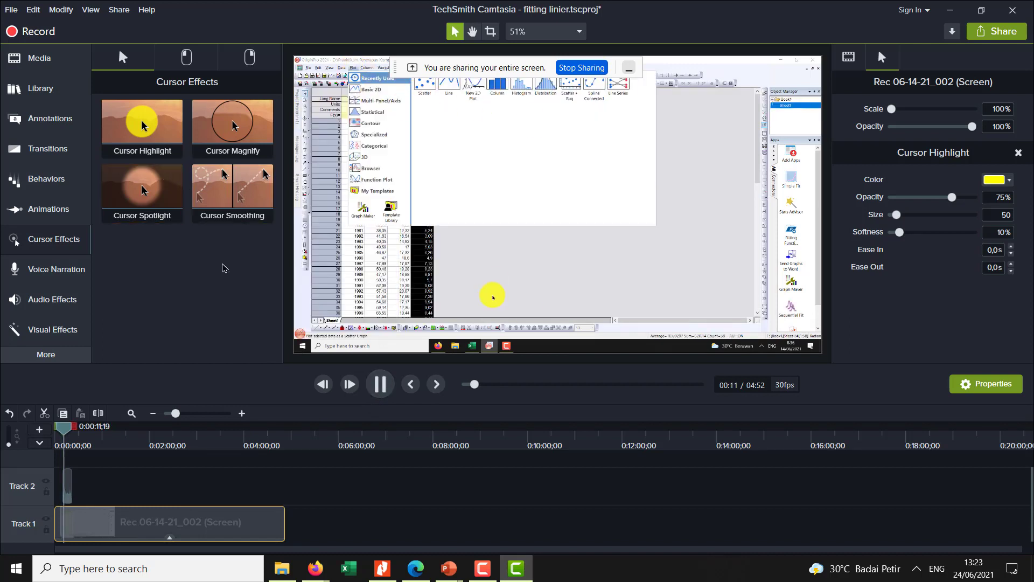
pyautogui.press('space')
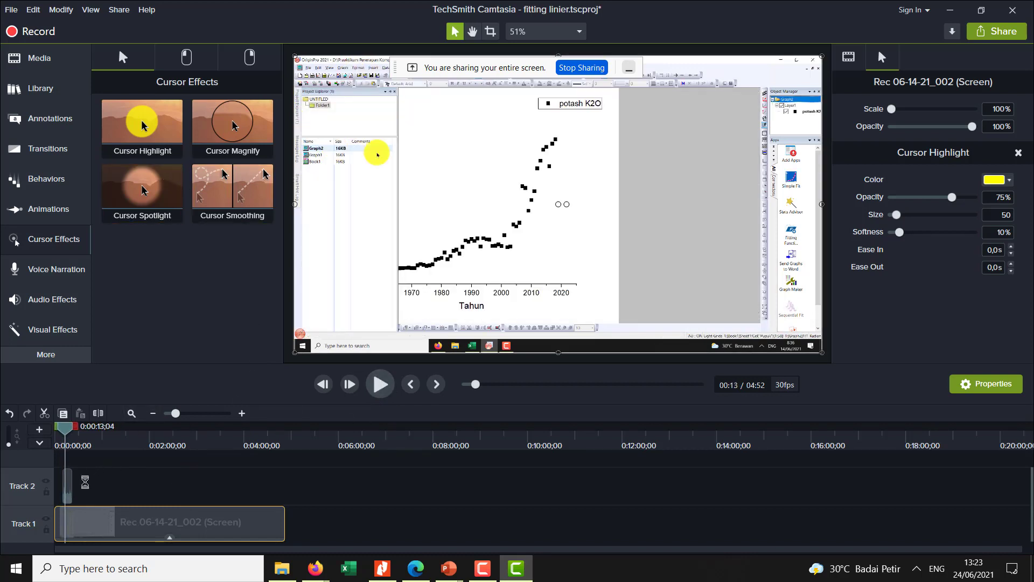
# - Delete the narration clip from Track 2, and add the Cursor Spotlight effect to the screen clip
pyautogui.click(68, 486)
pyautogui.press('Delete')
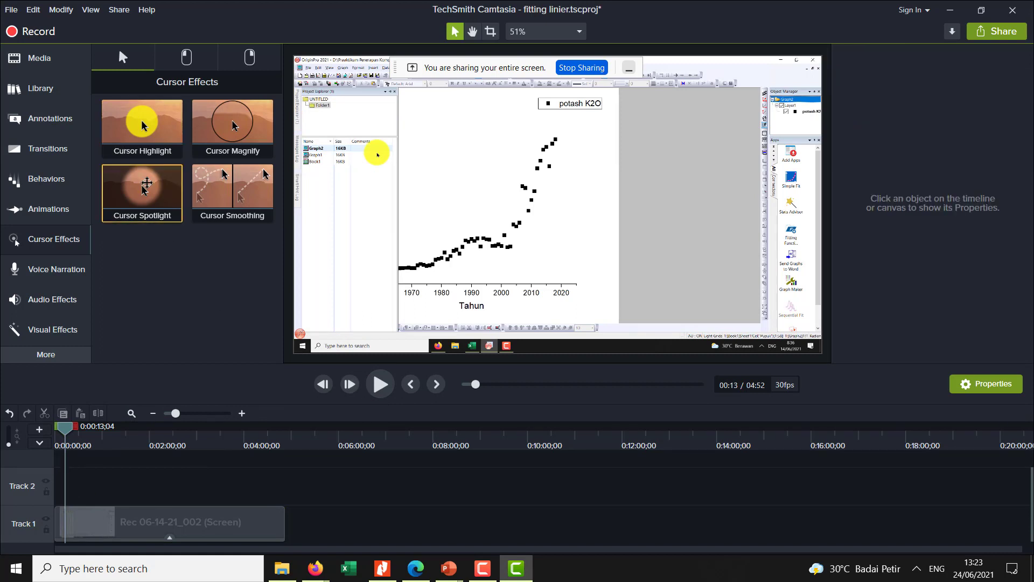
pyautogui.moveTo(142, 189); pyautogui.dragTo(144, 519)
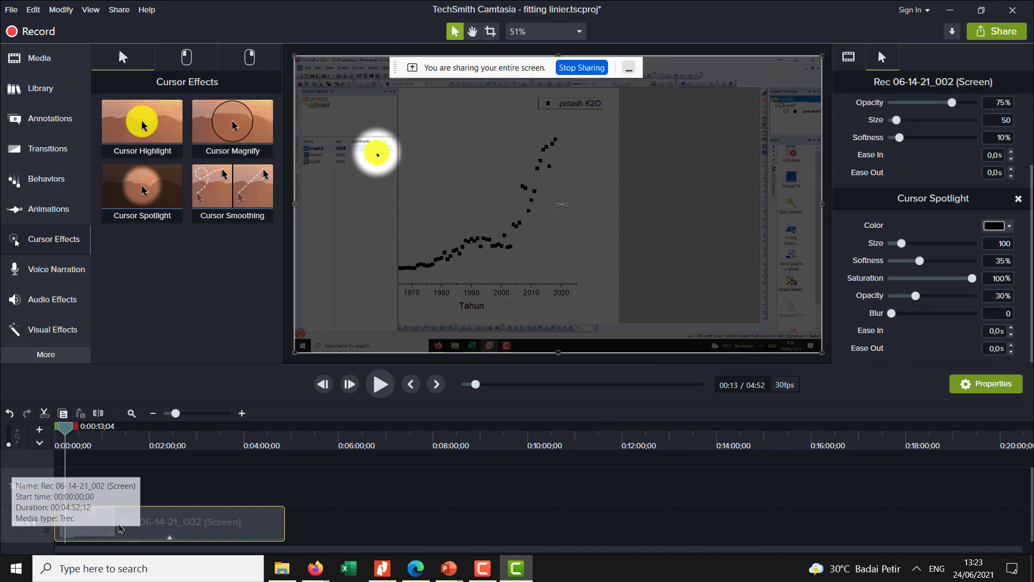
pyautogui.hotkey('ctrl', 'Home')
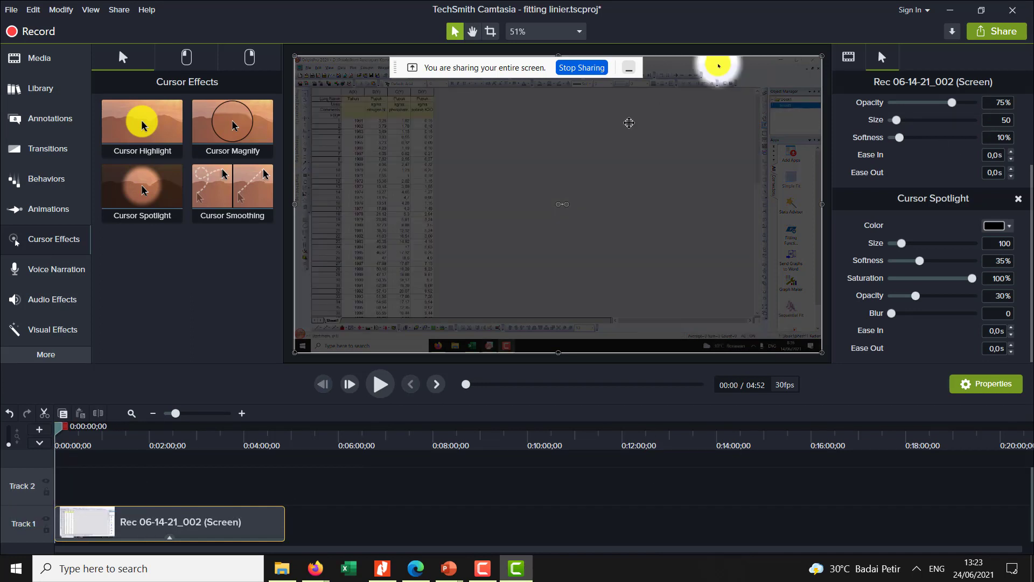
# - Shift the screen clip slightly down and left on the canvas, and crop its bottom edge to cut off the recorded taskbar
pyautogui.moveTo(718, 61)
pyautogui.mouseDown()
pyautogui.moveTo(718, 102)
pyautogui.moveTo(700, 62)
pyautogui.moveTo(709, 75)
pyautogui.mouseUp()
pyautogui.click(491, 31)
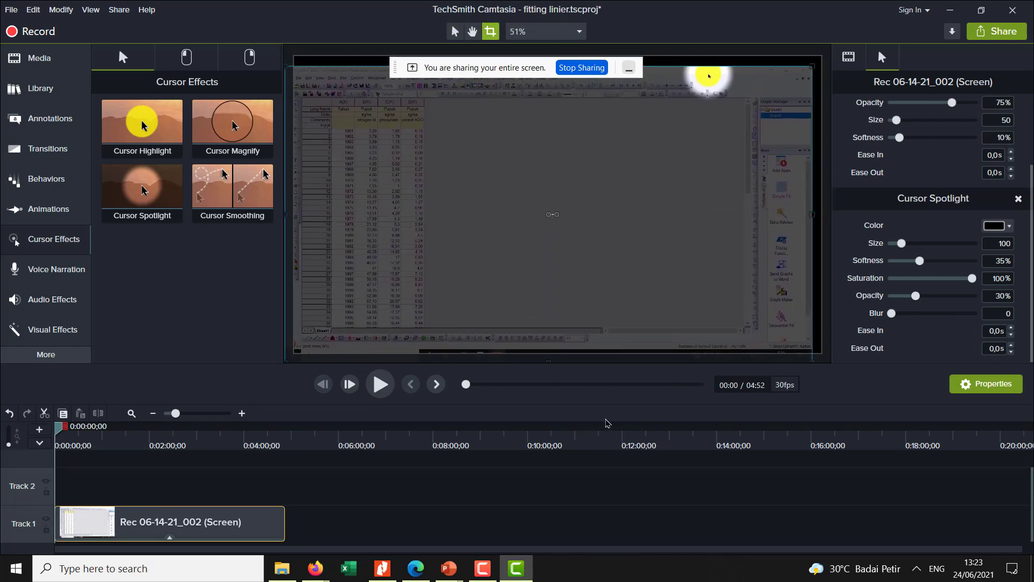
pyautogui.moveTo(550, 361); pyautogui.dragTo(537, 345)
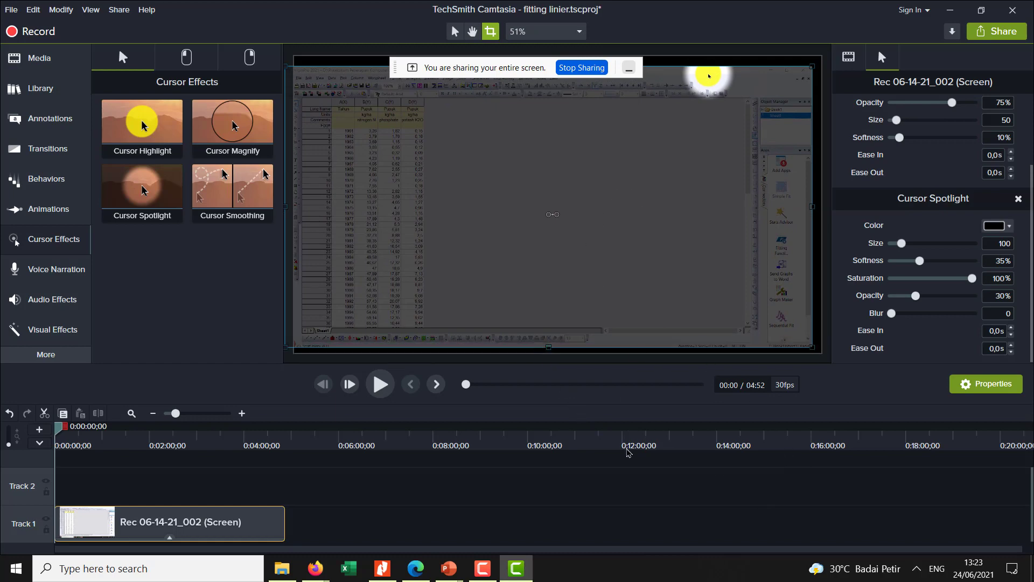
pyautogui.click(627, 449)
pyautogui.moveTo(617, 426); pyautogui.dragTo(39, 443)
pyautogui.click(629, 429)
# - Remove the Cursor Spotlight effect from the screen clip and change the Cursor Highlight color to pink, #FF008A
pyautogui.click(1018, 200)
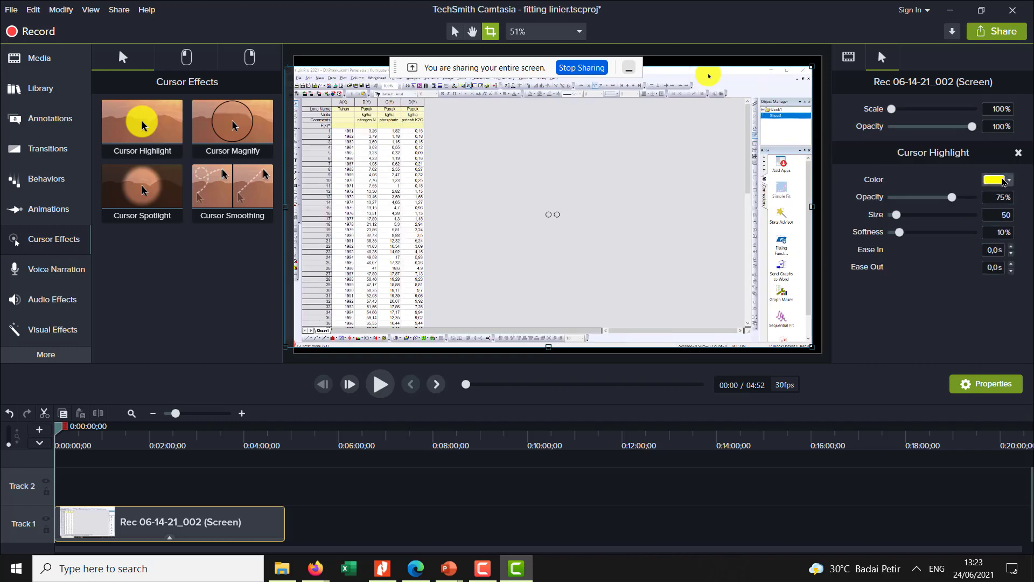
pyautogui.click(1011, 182)
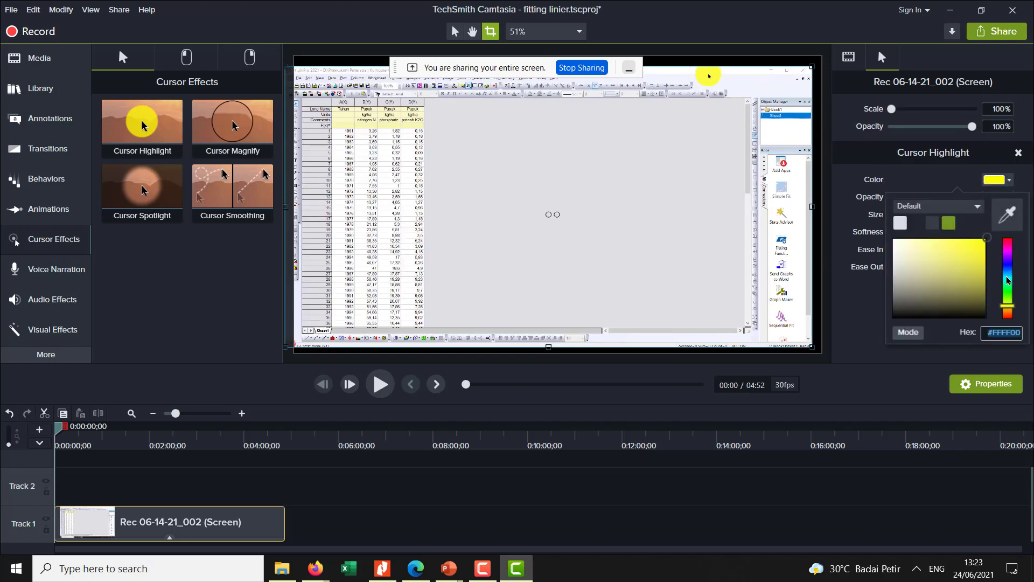
pyautogui.moveTo(1009, 279); pyautogui.dragTo(1009, 253)
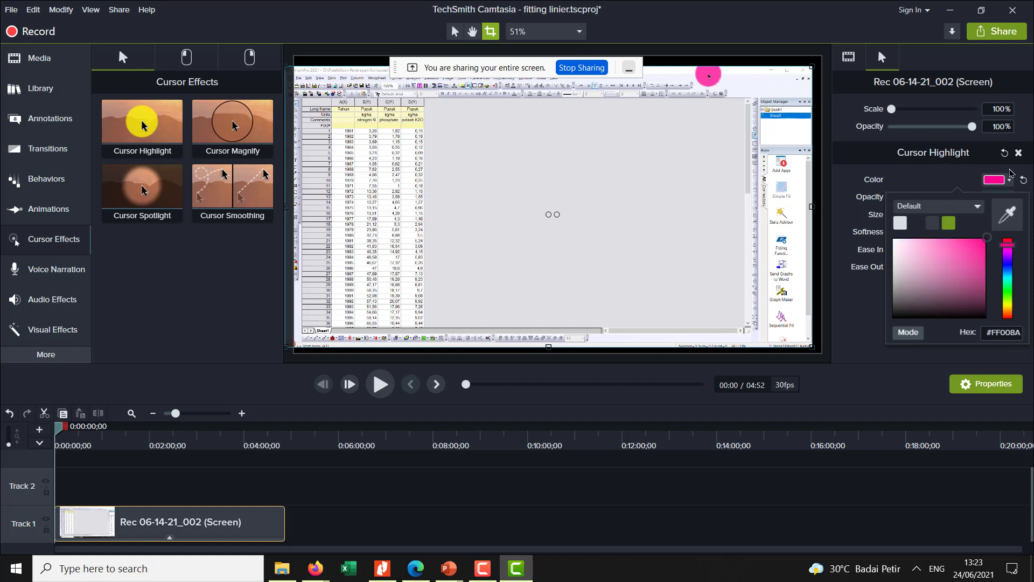
# - Reset the Cursor Highlight effect to its defaults, and set its opacity to 25%, size to 93 and softness to 36%
pyautogui.click(1020, 161)
pyautogui.click(1006, 157)
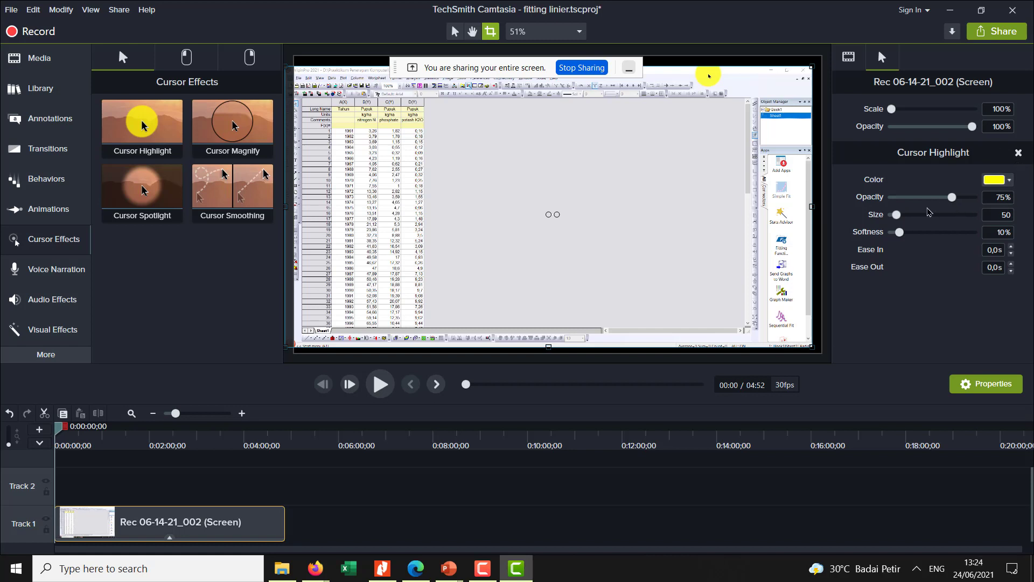
pyautogui.moveTo(899, 217); pyautogui.dragTo(902, 237)
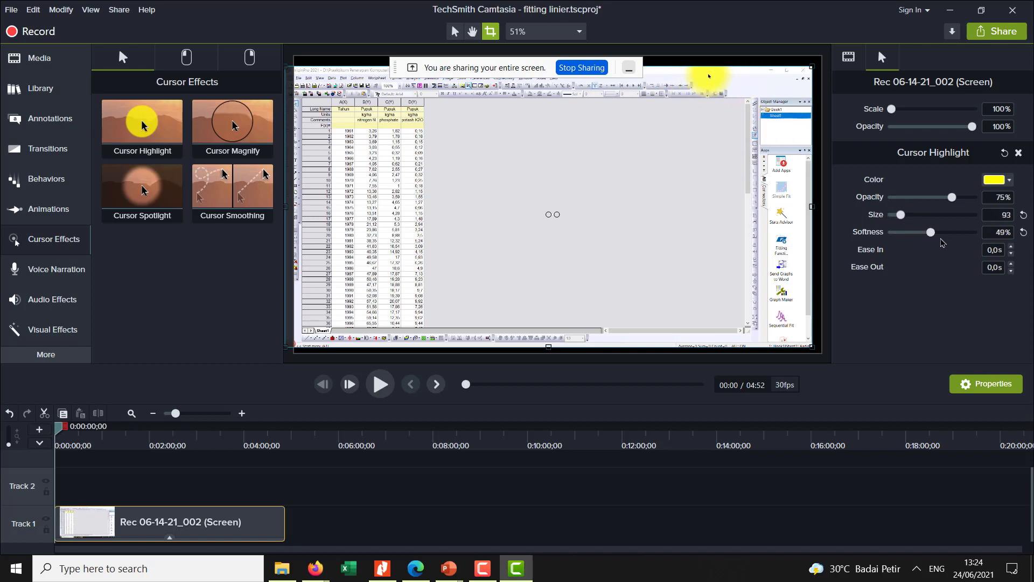
pyautogui.moveTo(906, 237); pyautogui.dragTo(977, 244)
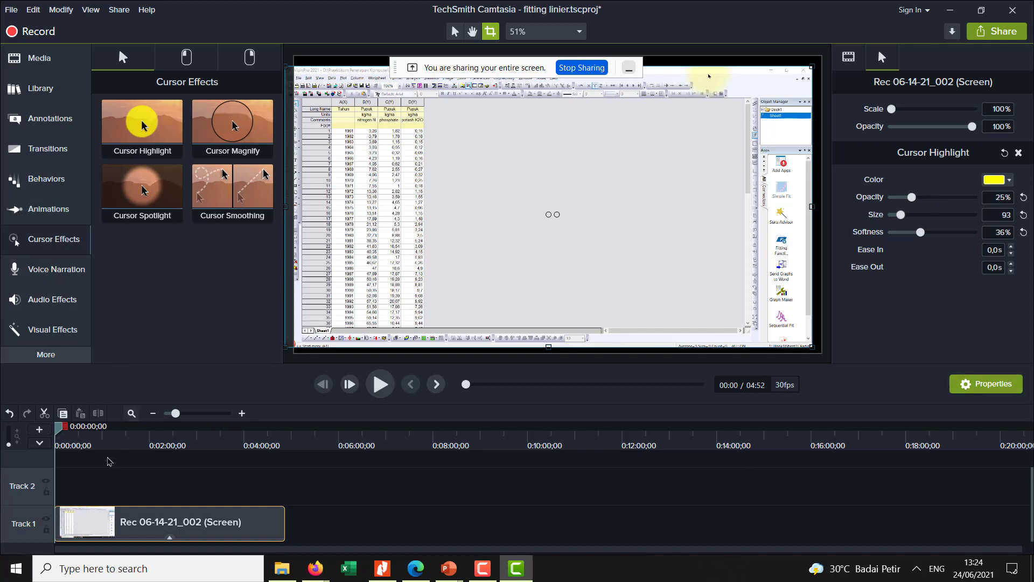
# - Shift the screen clip up and right on the canvas to fill its width, and move the screen-sharing bar out of the way
pyautogui.click(60, 241)
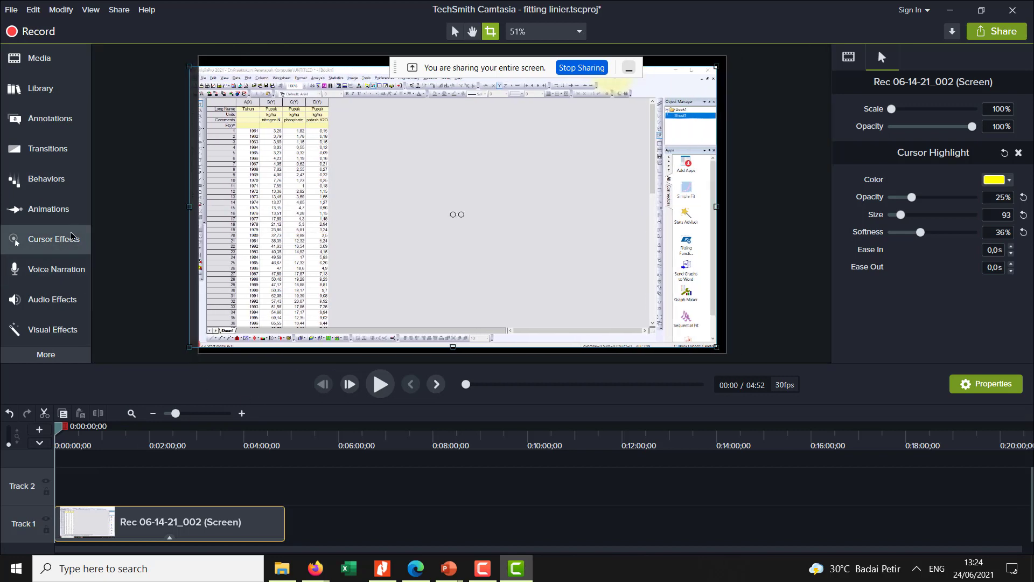
pyautogui.click(39, 245)
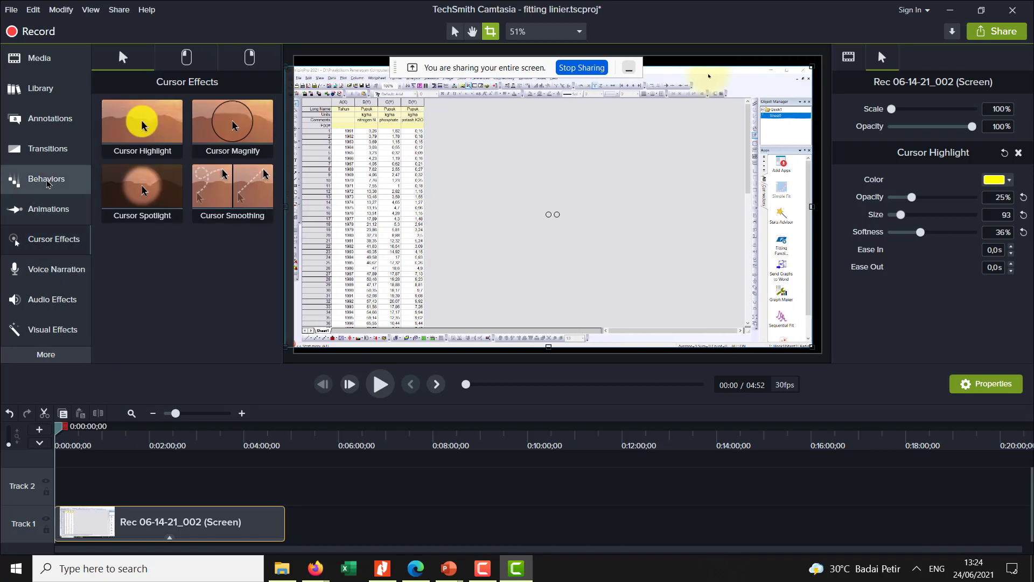
pyautogui.click(51, 216)
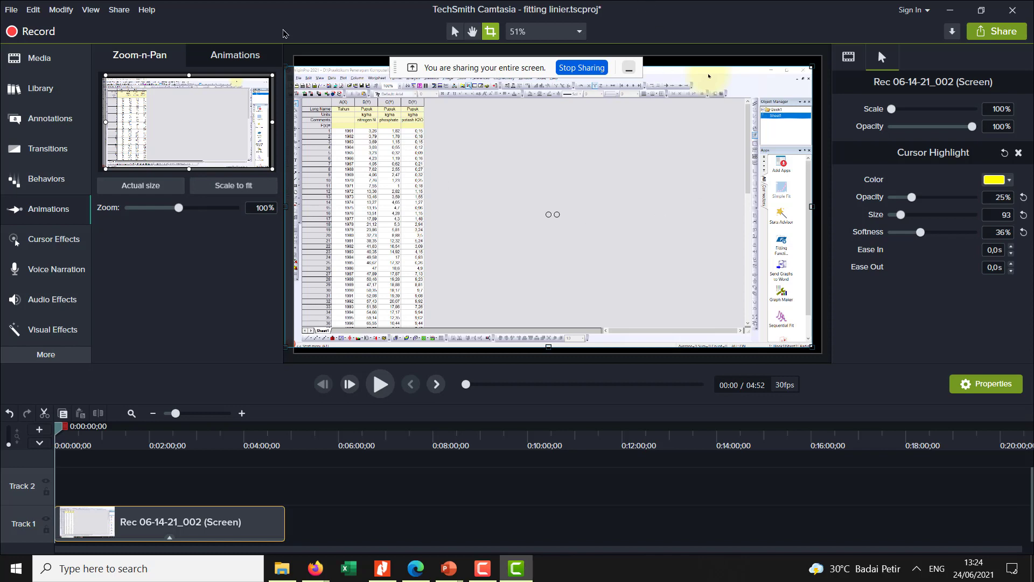
pyautogui.moveTo(383, 105); pyautogui.dragTo(392, 93)
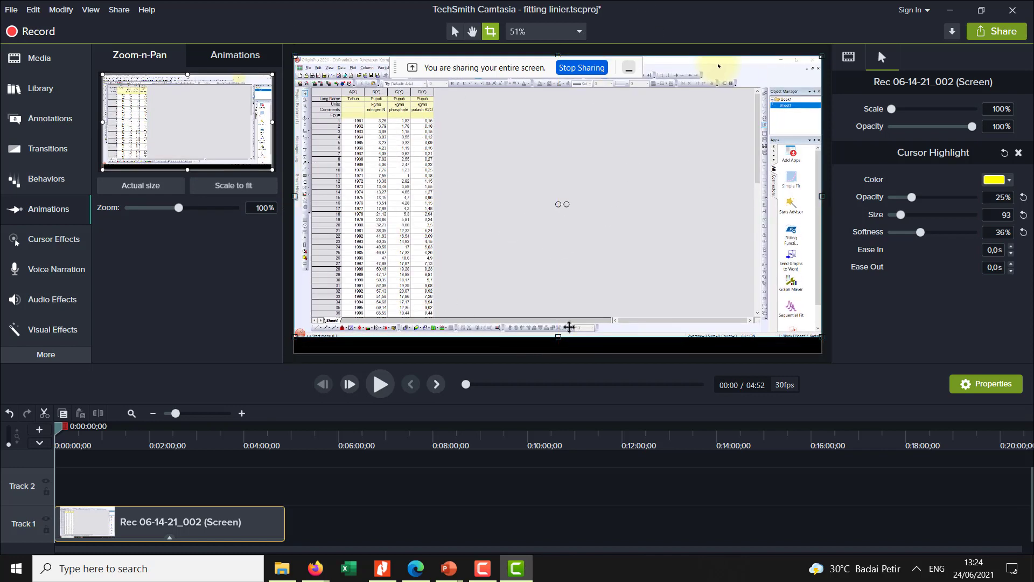
pyautogui.moveTo(541, 63); pyautogui.dragTo(769, 13)
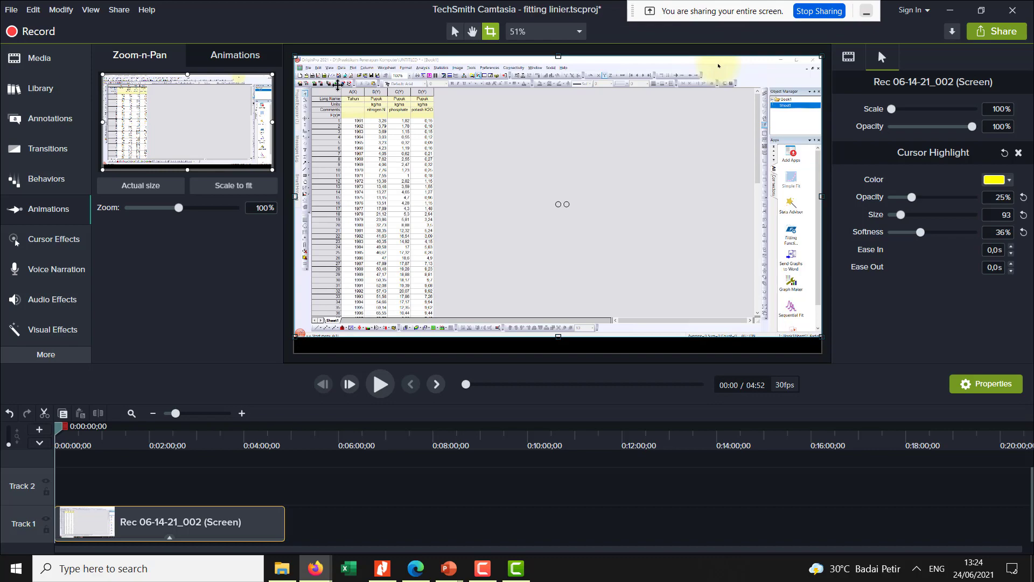
# - Add a Zoom-n-Pan animation at the clip's start, zooming to 258% on the worksheet's upper-left area, and play it to check
pyautogui.click(271, 185)
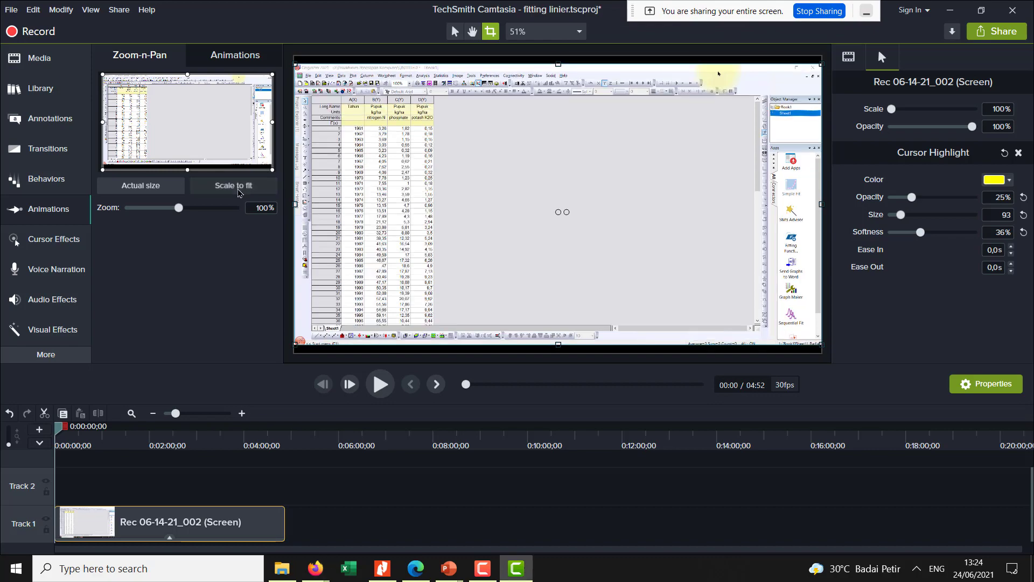
pyautogui.moveTo(259, 160); pyautogui.dragTo(168, 102)
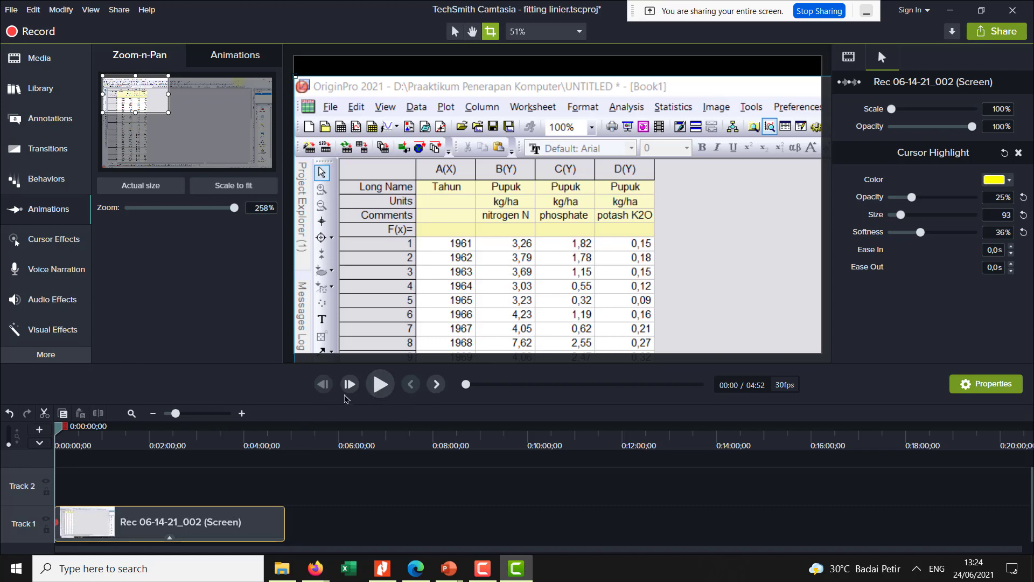
pyautogui.click(380, 384)
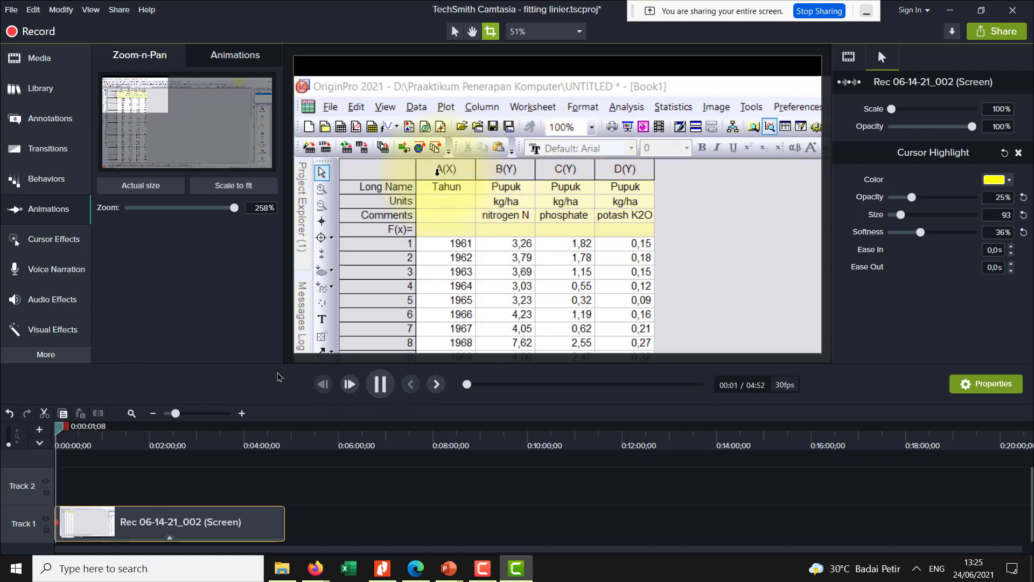
pyautogui.press('space')
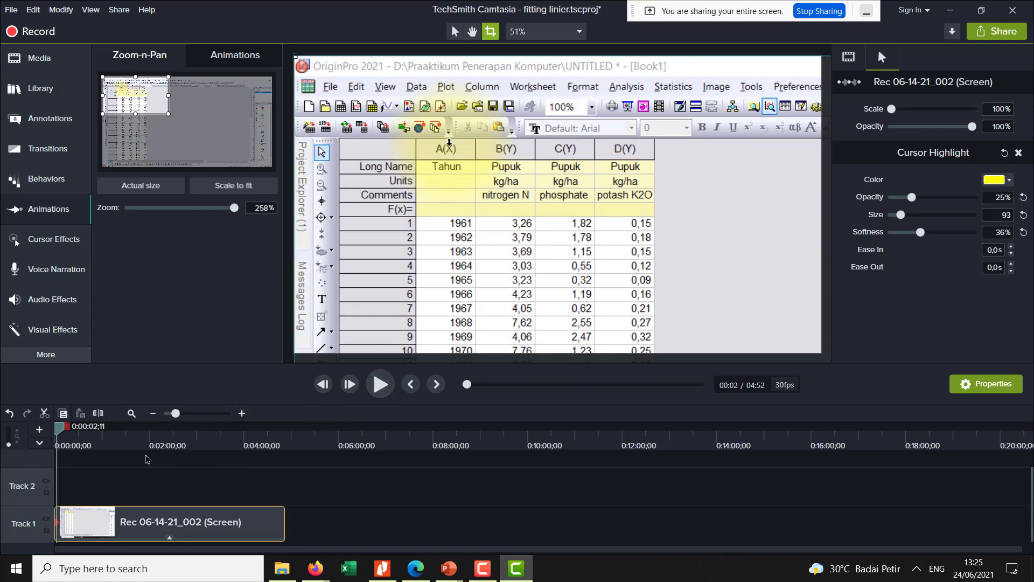
pyautogui.click(389, 384)
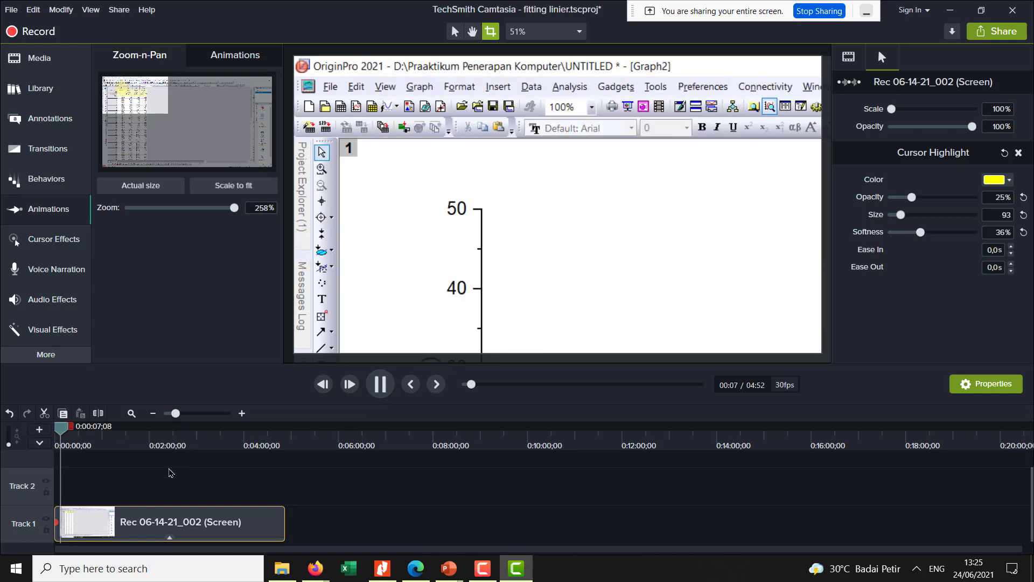
pyautogui.click(59, 522)
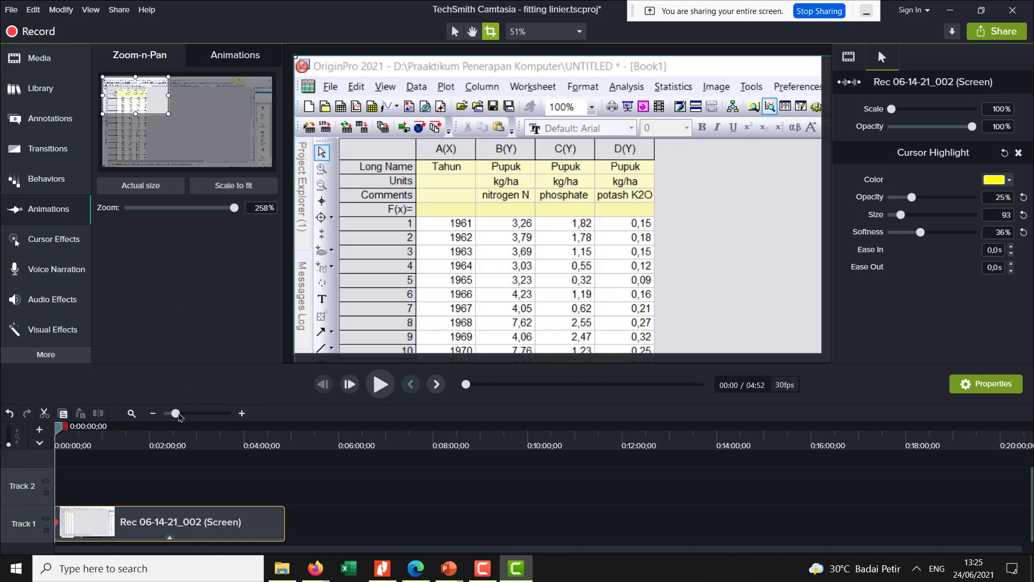
# - Extend the zoom-in animation on Track 1 to run from the clip's start to about 0:06, and play it
pyautogui.moveTo(183, 413)
pyautogui.mouseDown()
pyautogui.moveTo(227, 414)
pyautogui.moveTo(195, 413)
pyautogui.mouseUp()
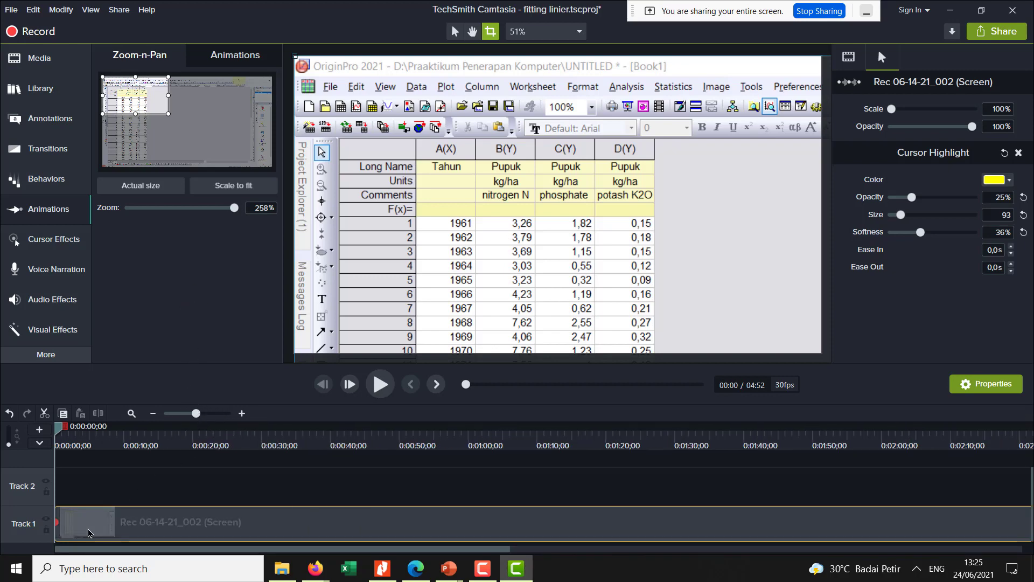
pyautogui.moveTo(57, 522); pyautogui.dragTo(84, 522)
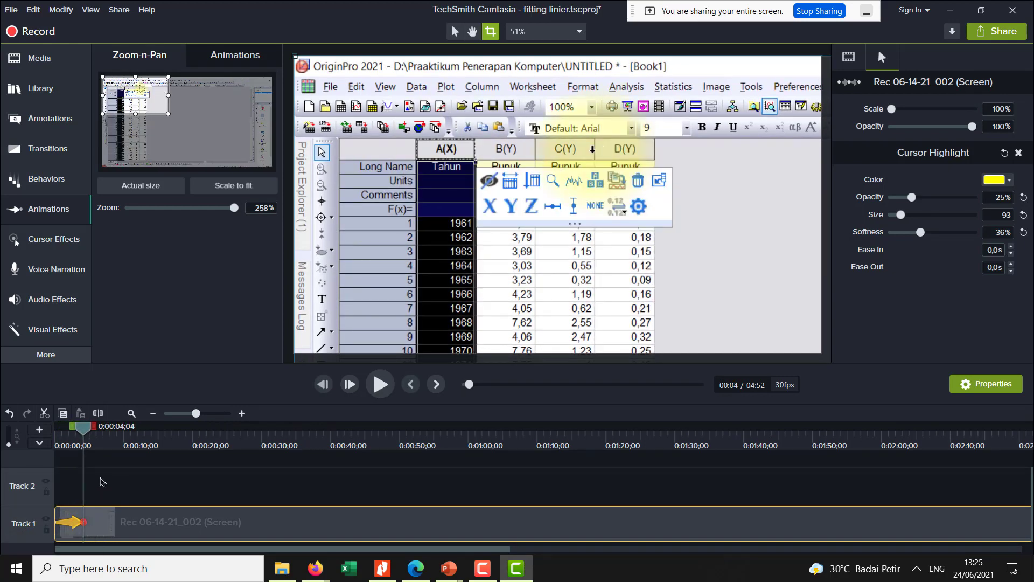
pyautogui.moveTo(89, 435); pyautogui.dragTo(46, 468)
pyautogui.moveTo(78, 523); pyautogui.dragTo(90, 526)
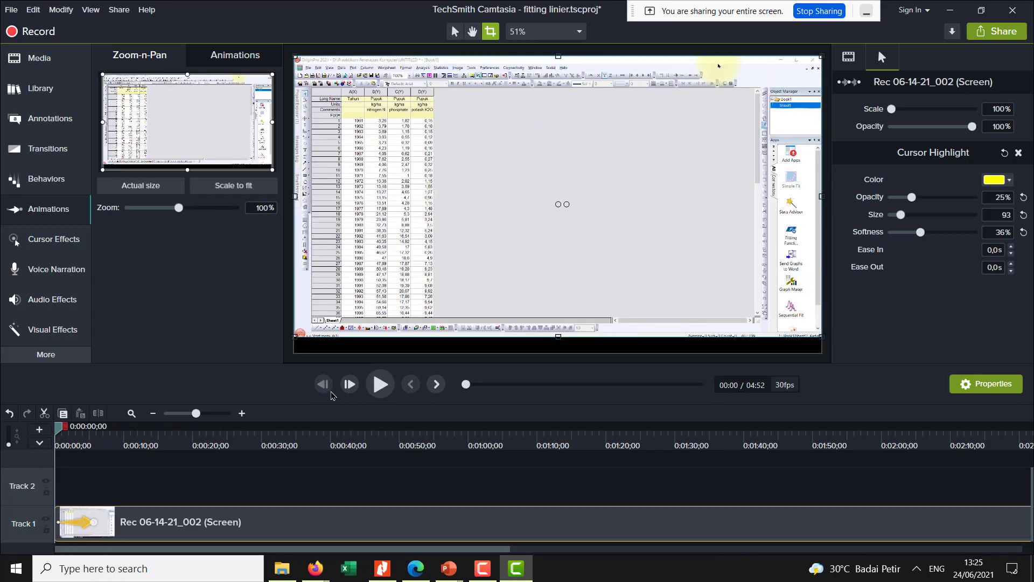
pyautogui.click(379, 385)
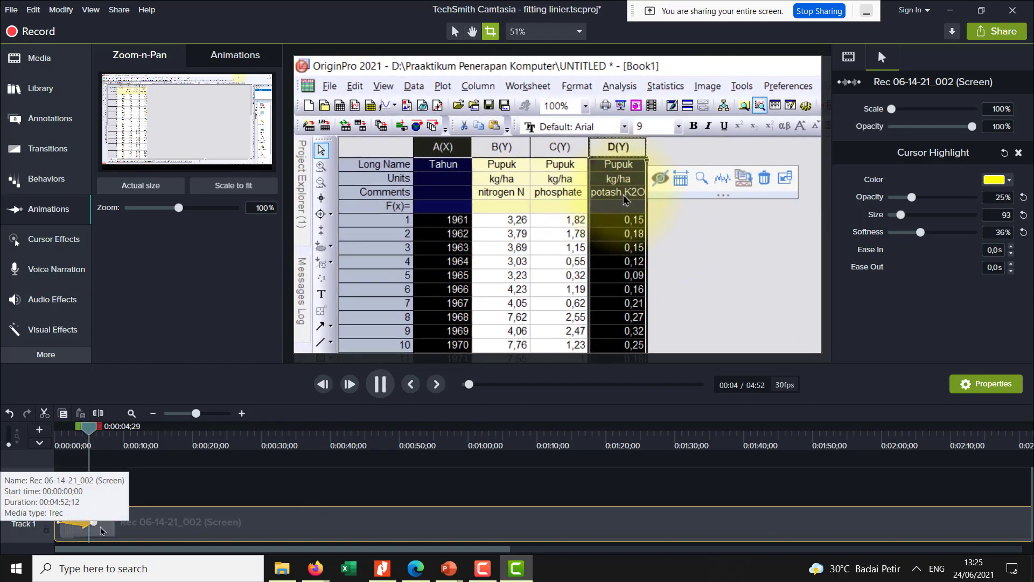
# - Add an actual-size animation at about 0:06, reposition the clip to fill the canvas width, and play from the start
pyautogui.moveTo(100, 427); pyautogui.dragTo(101, 427)
pyautogui.click(160, 187)
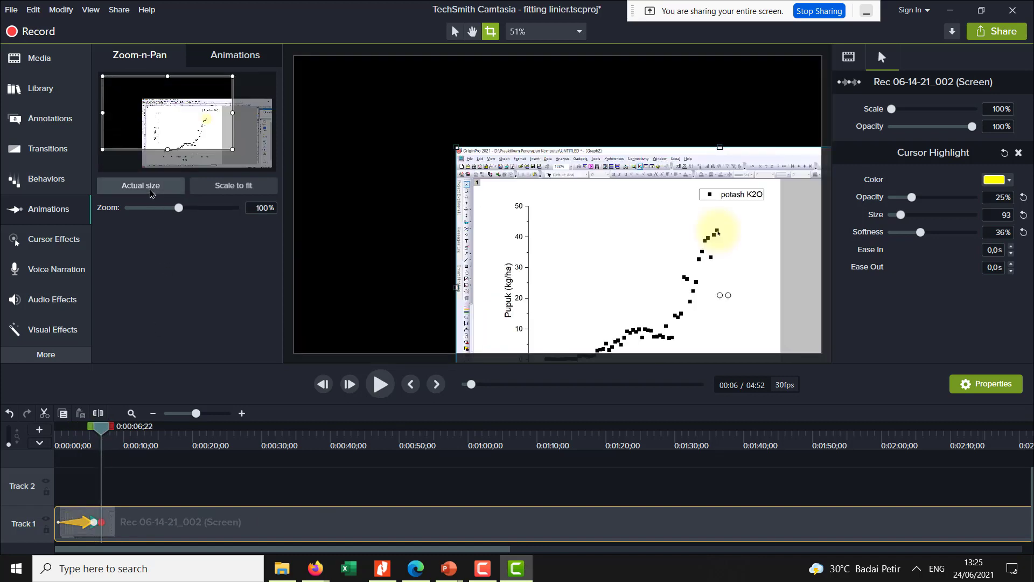
pyautogui.moveTo(615, 247); pyautogui.dragTo(433, 175)
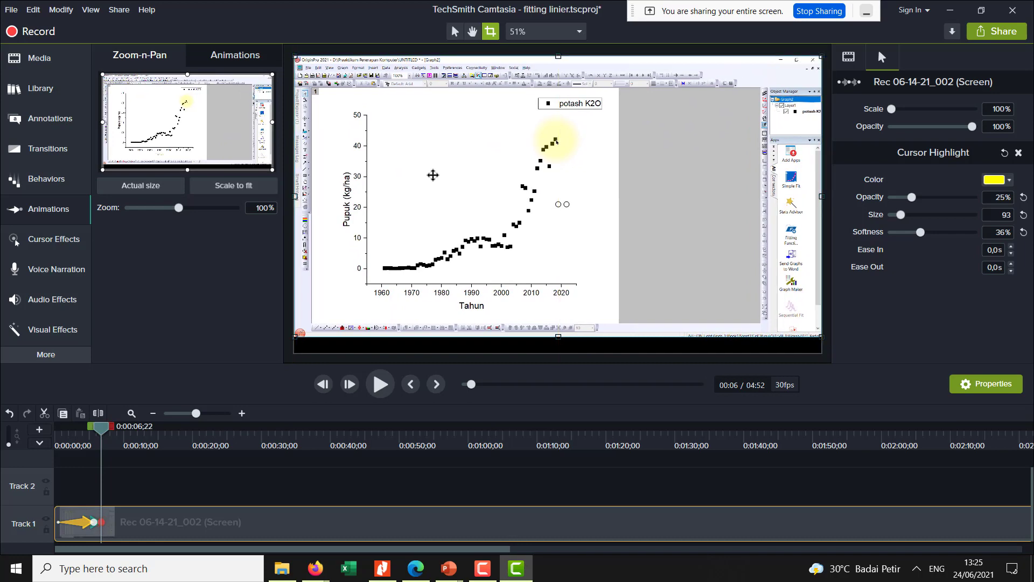
pyautogui.moveTo(102, 434); pyautogui.dragTo(53, 444)
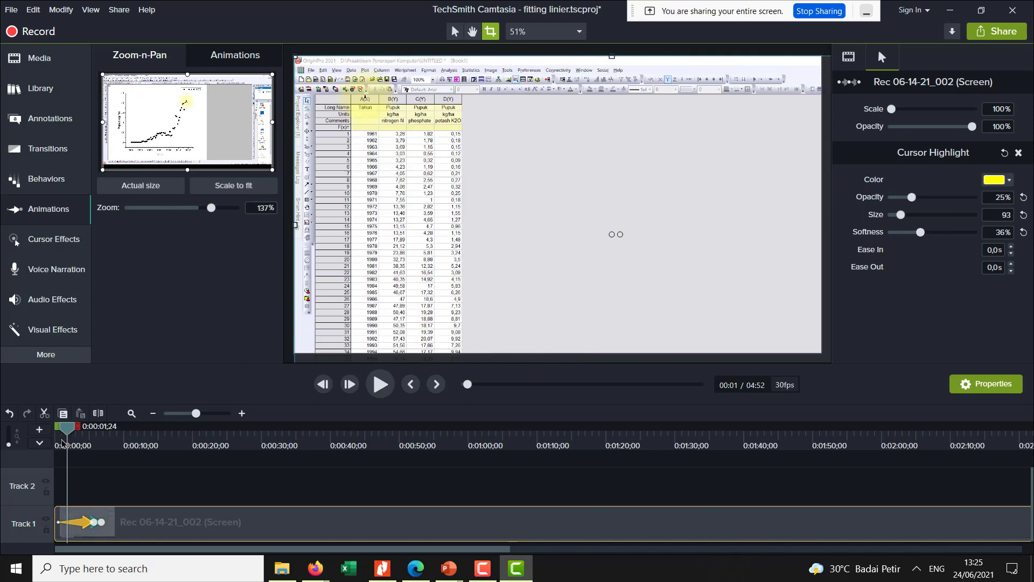
pyautogui.click(379, 386)
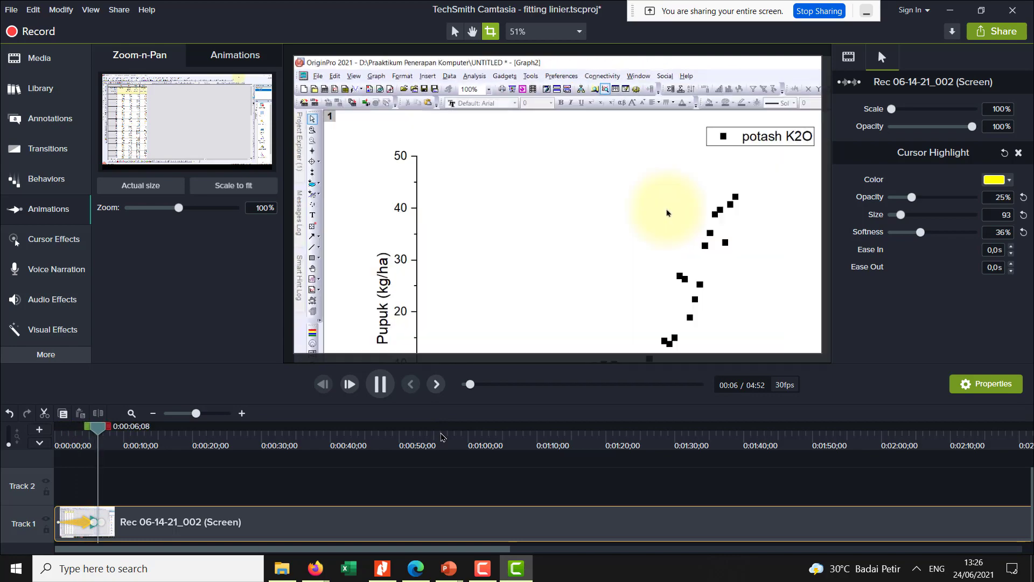
# - Extend the zoom-out animation on Track 1 to end at about 0:11, and play the clip from the start to check both animations
pyautogui.click(103, 522)
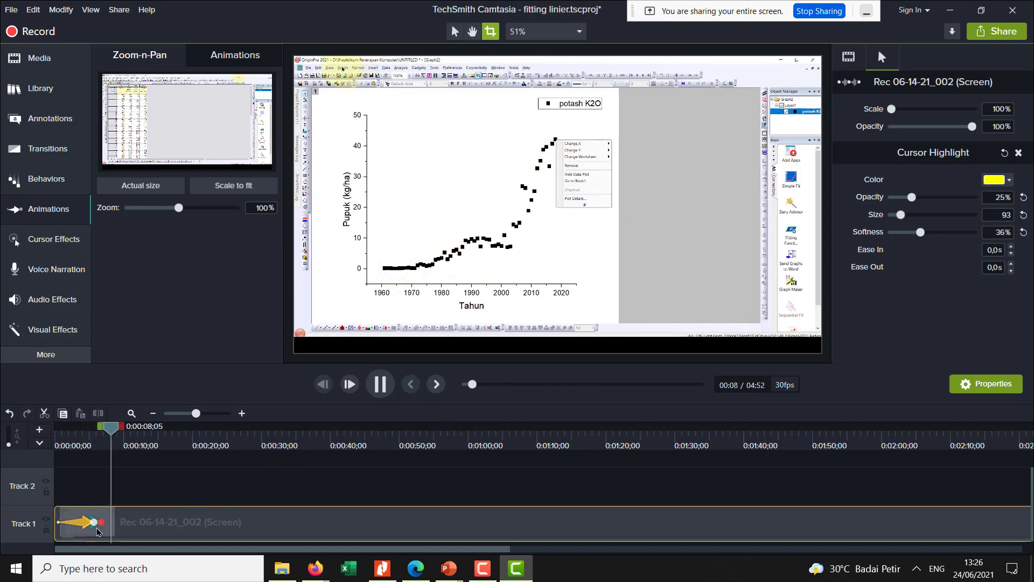
pyautogui.moveTo(105, 524); pyautogui.dragTo(128, 522)
pyautogui.moveTo(123, 431); pyautogui.dragTo(55, 461)
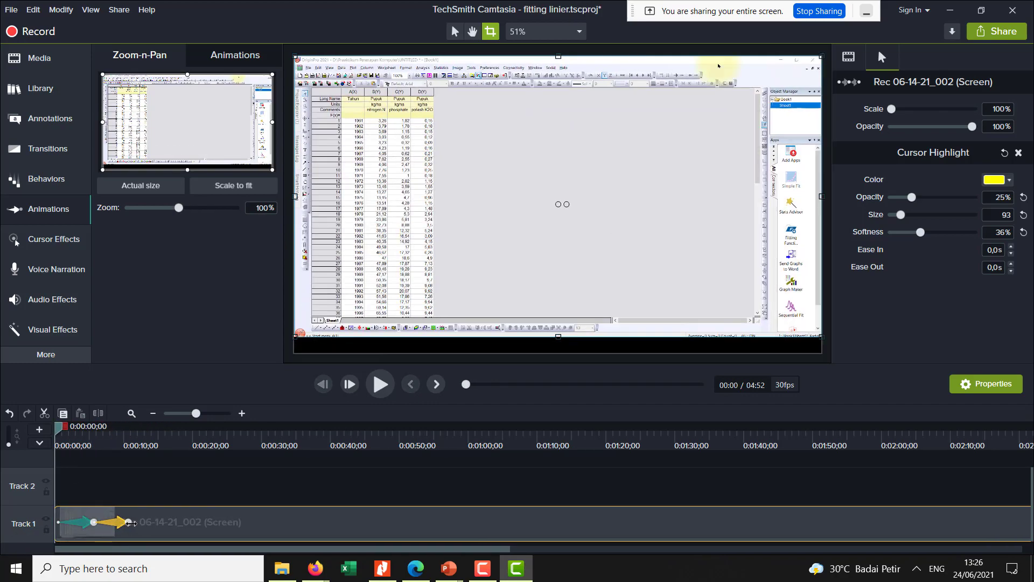
pyautogui.click(380, 385)
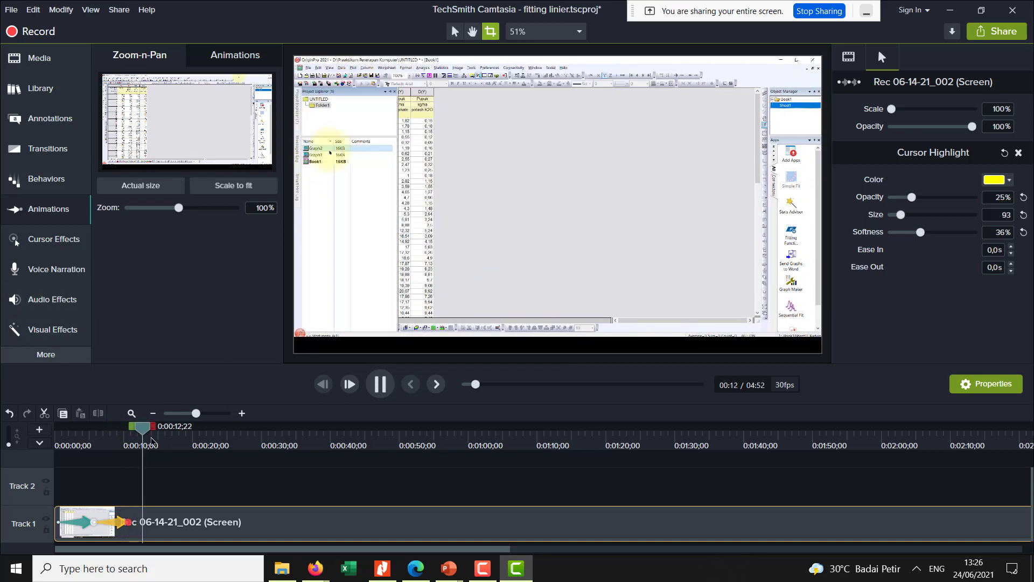
pyautogui.click(381, 383)
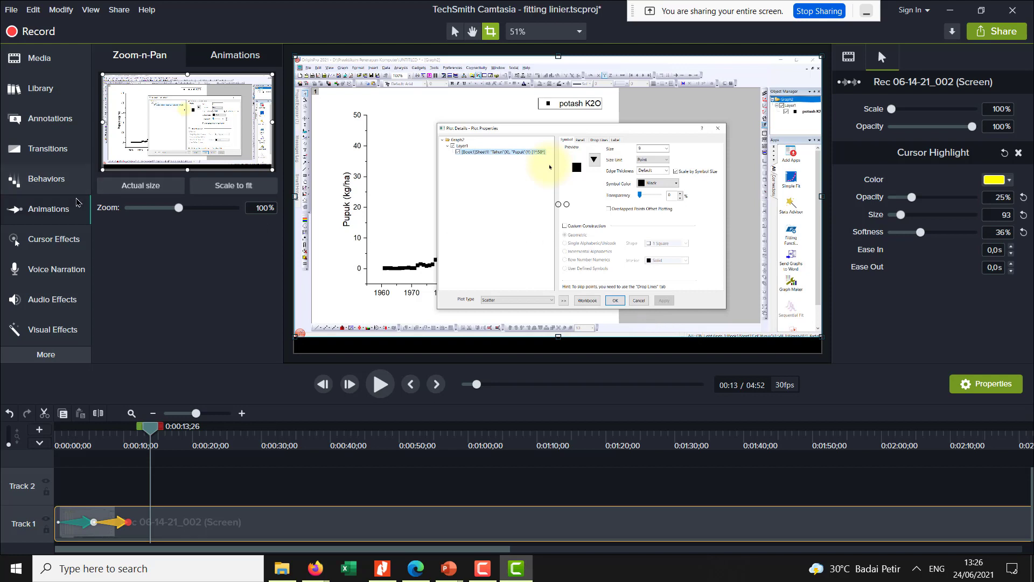
# - Look through the available behaviors, add the Circle stretch transition to the start of the screen clip, and play it
pyautogui.click(62, 196)
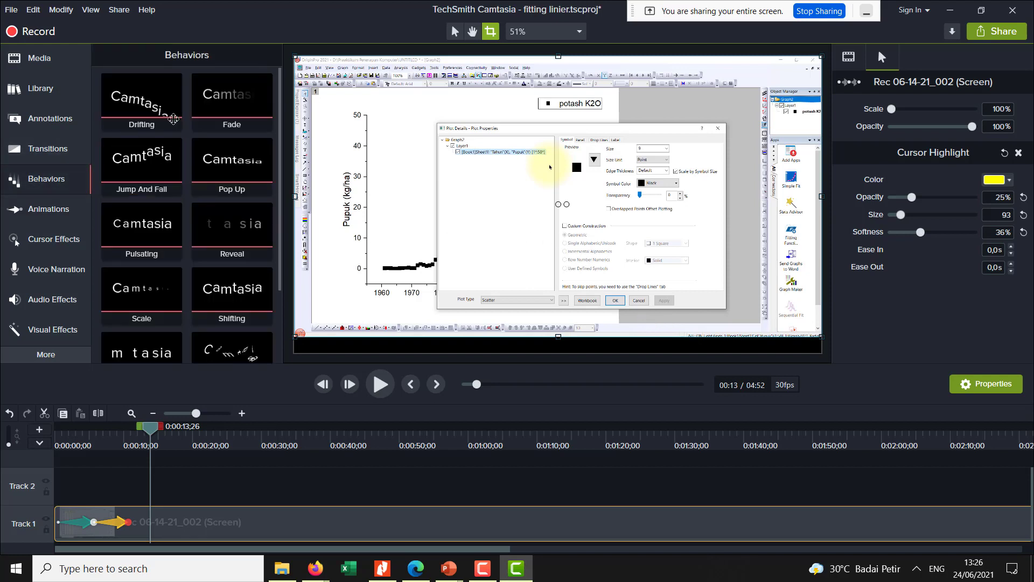
pyautogui.scroll(-3, 170, 359)
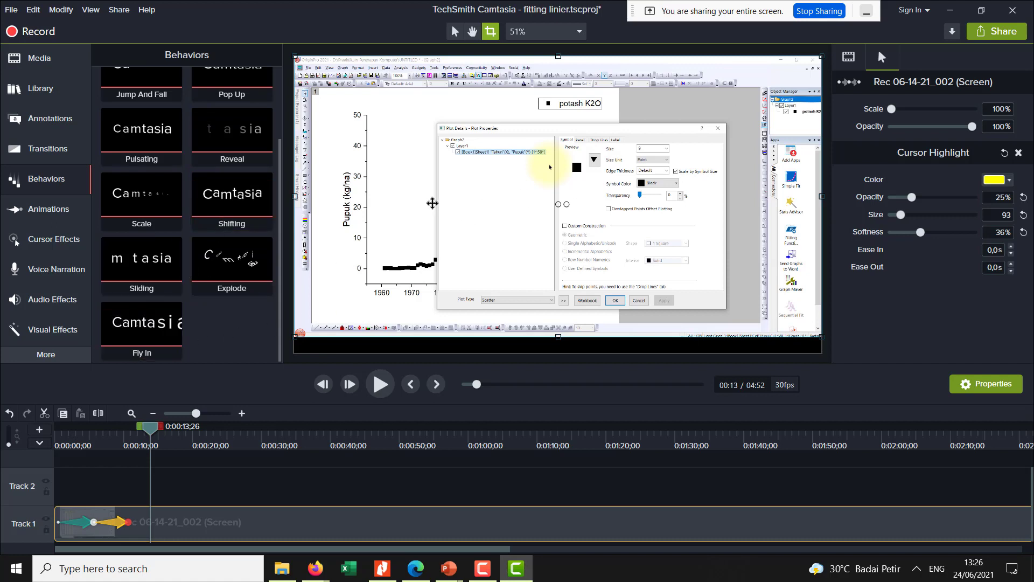
pyautogui.click(48, 148)
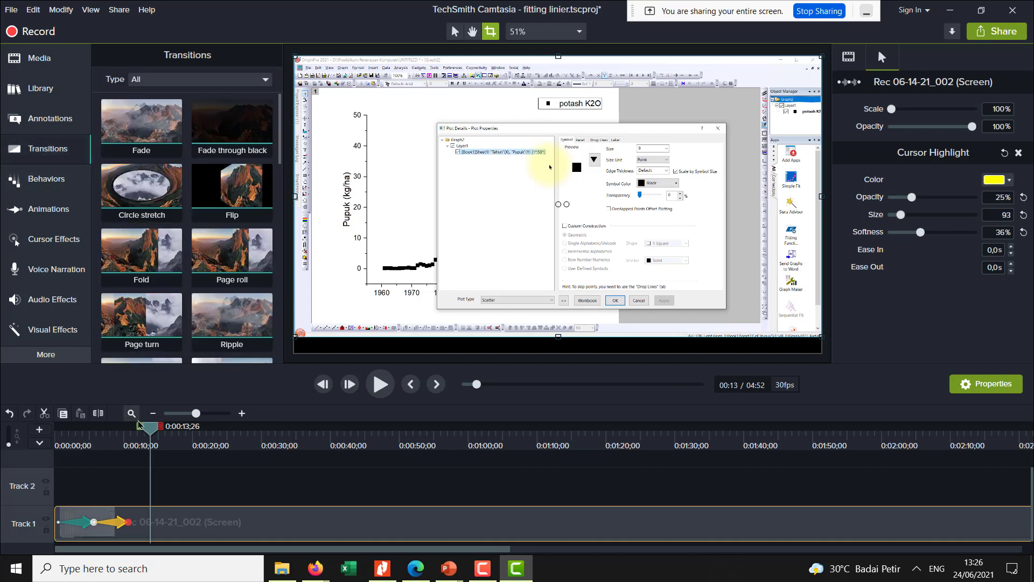
pyautogui.moveTo(153, 198)
pyautogui.mouseDown()
pyautogui.moveTo(159, 447)
pyautogui.moveTo(134, 531)
pyautogui.mouseUp()
pyautogui.moveTo(150, 430); pyautogui.dragTo(58, 429)
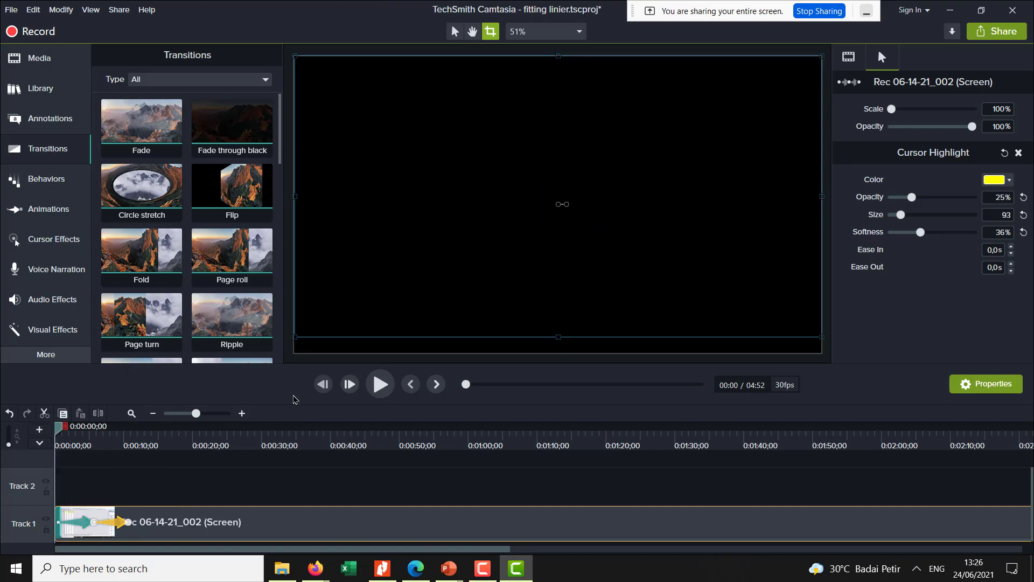
pyautogui.click(380, 384)
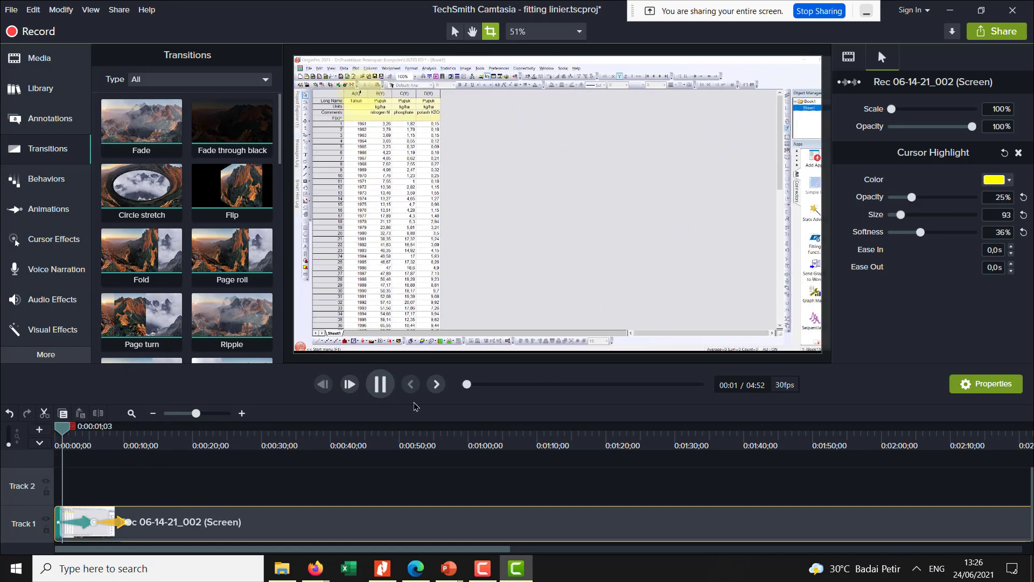
# - Select the Circle stretch transition at the start of the screen clip to show its properties
pyautogui.click(59, 430)
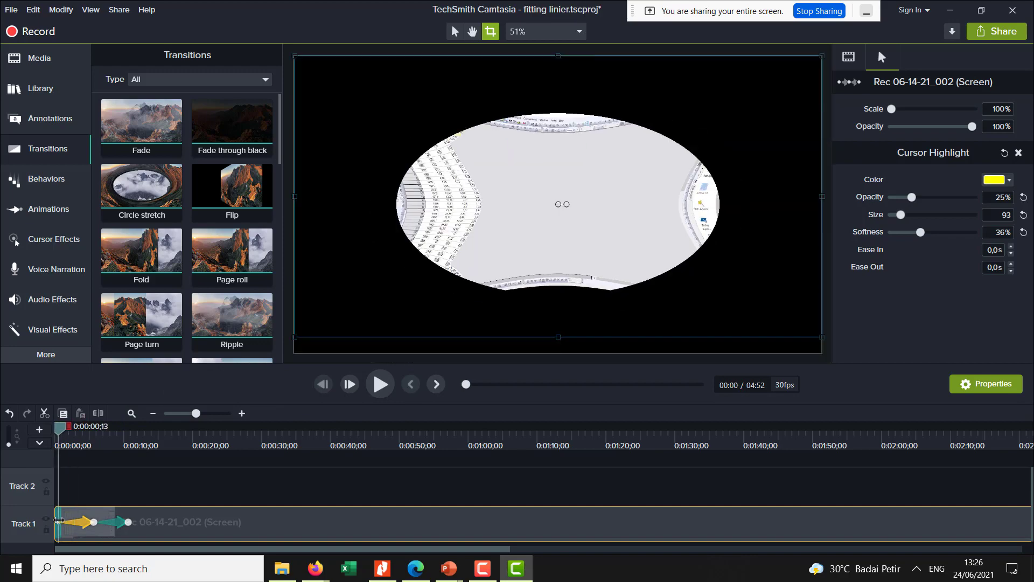
pyautogui.click(72, 444)
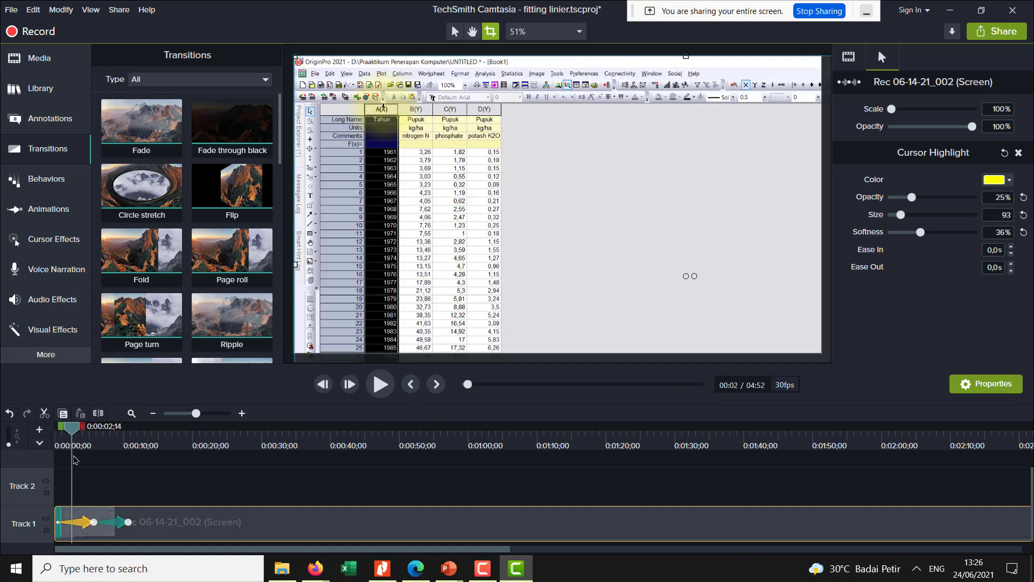
pyautogui.click(57, 522)
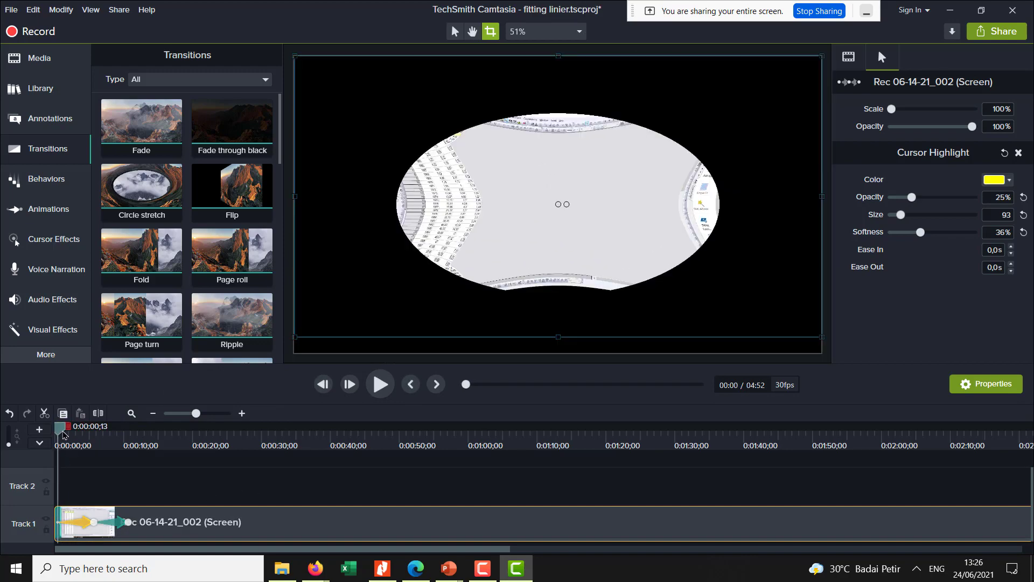
pyautogui.click(70, 477)
pyautogui.click(60, 526)
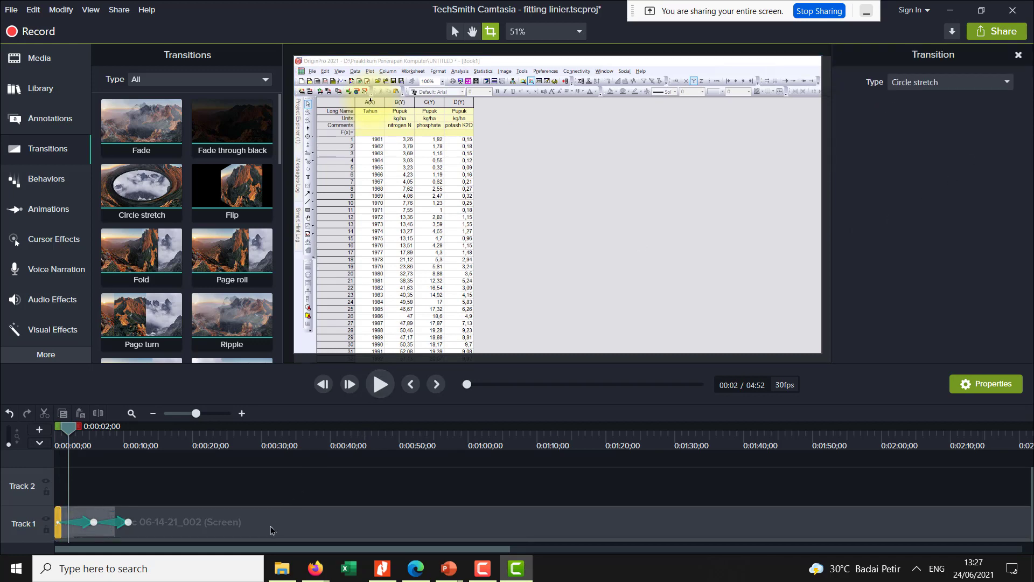
# - Delete the Circle stretch transition from the start of the screen clip on Track 1
pyautogui.click(84, 530)
pyautogui.click(57, 519)
pyautogui.press('Delete')
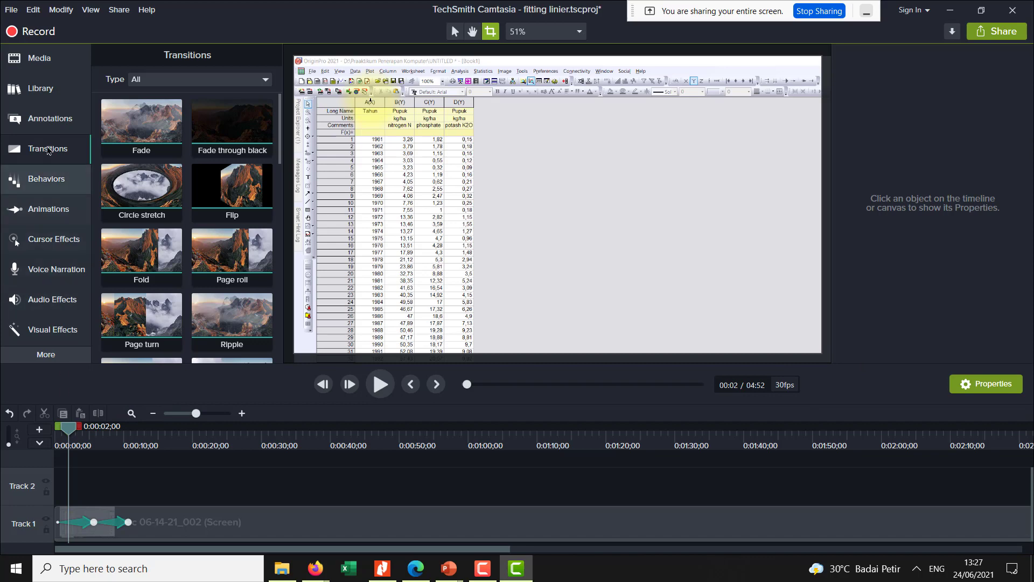
# - Add the red speech bubble callout at about 0:02 and move it onto the empty grey area beside the data table
pyautogui.click(48, 118)
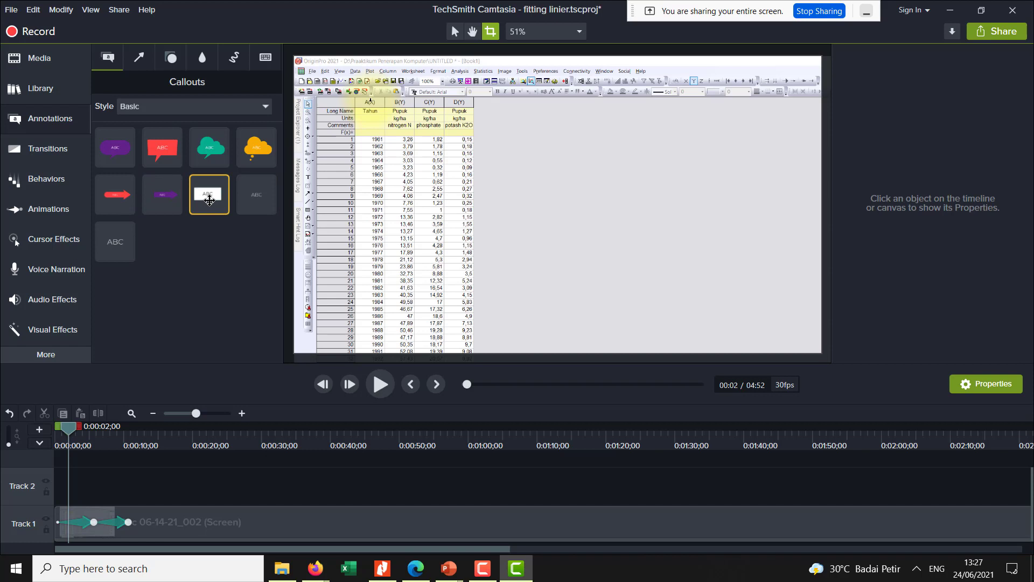
pyautogui.moveTo(210, 200); pyautogui.dragTo(233, 225)
pyautogui.moveTo(217, 201)
pyautogui.mouseDown()
pyautogui.moveTo(450, 312)
pyautogui.moveTo(210, 199)
pyautogui.mouseUp()
pyautogui.moveTo(162, 147); pyautogui.dragTo(399, 276)
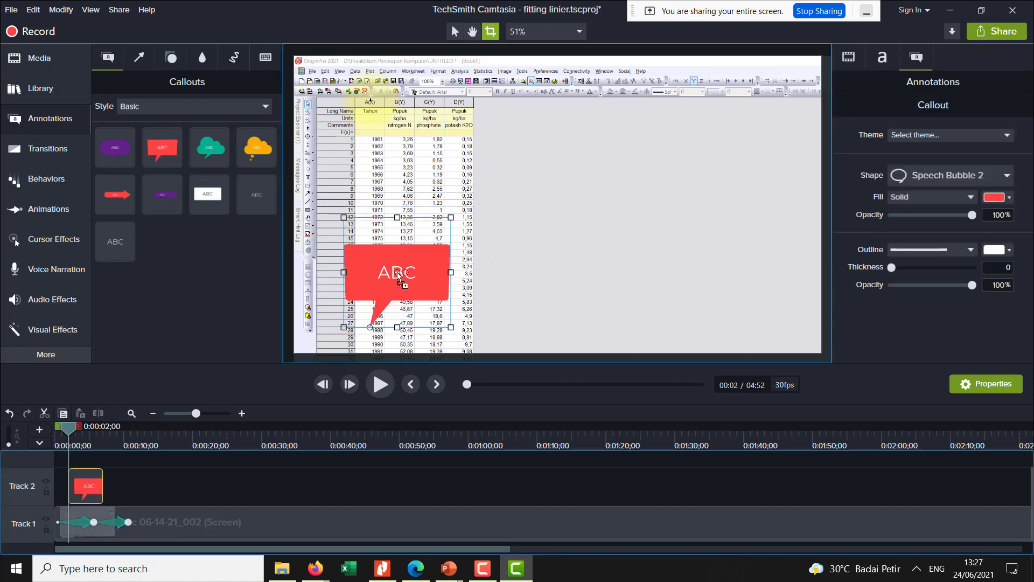
pyautogui.click(454, 271)
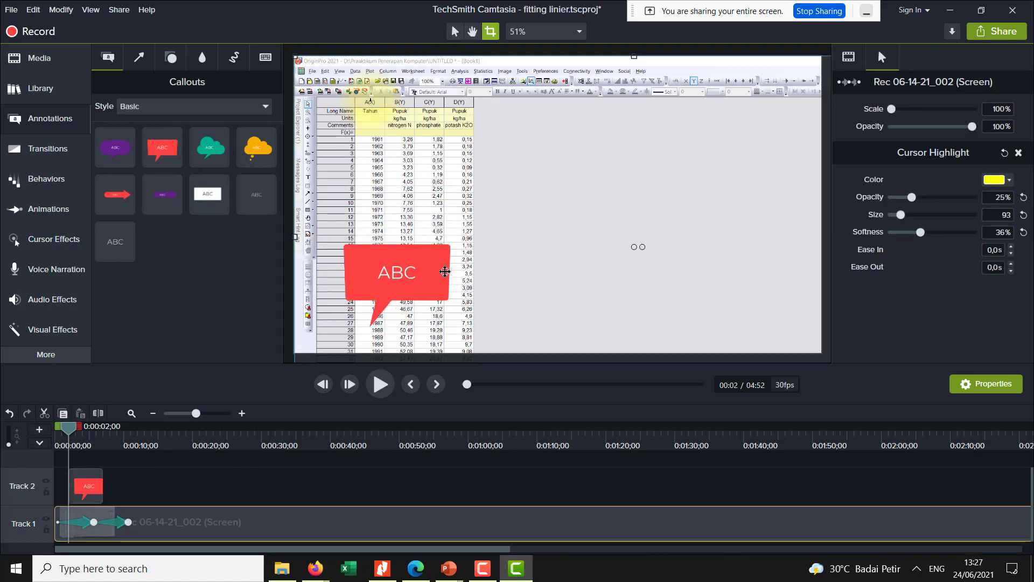
pyautogui.click(446, 273)
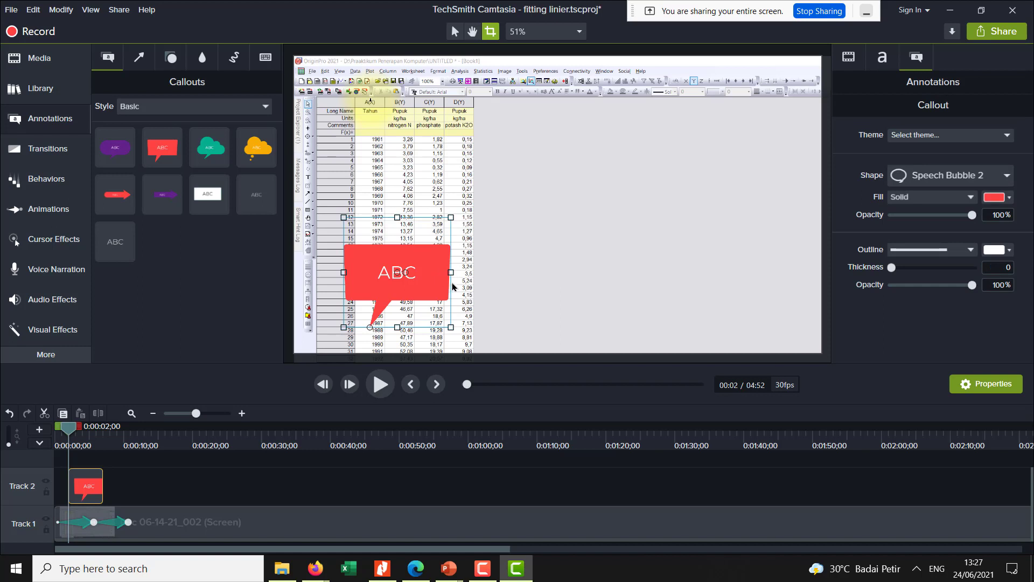
pyautogui.doubleClick(401, 272)
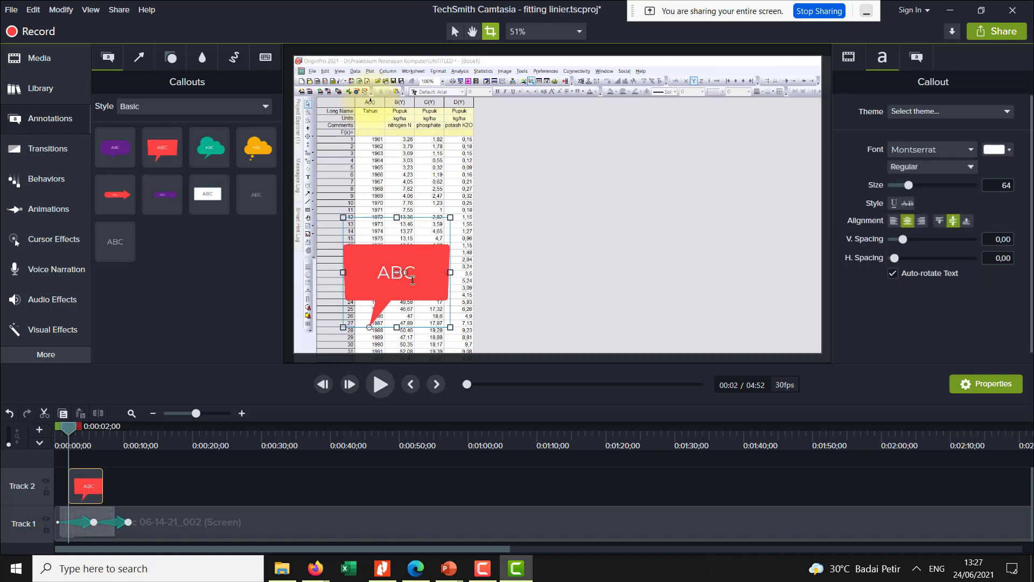
pyautogui.click(951, 112)
pyautogui.click(902, 311)
pyautogui.moveTo(381, 276); pyautogui.dragTo(547, 219)
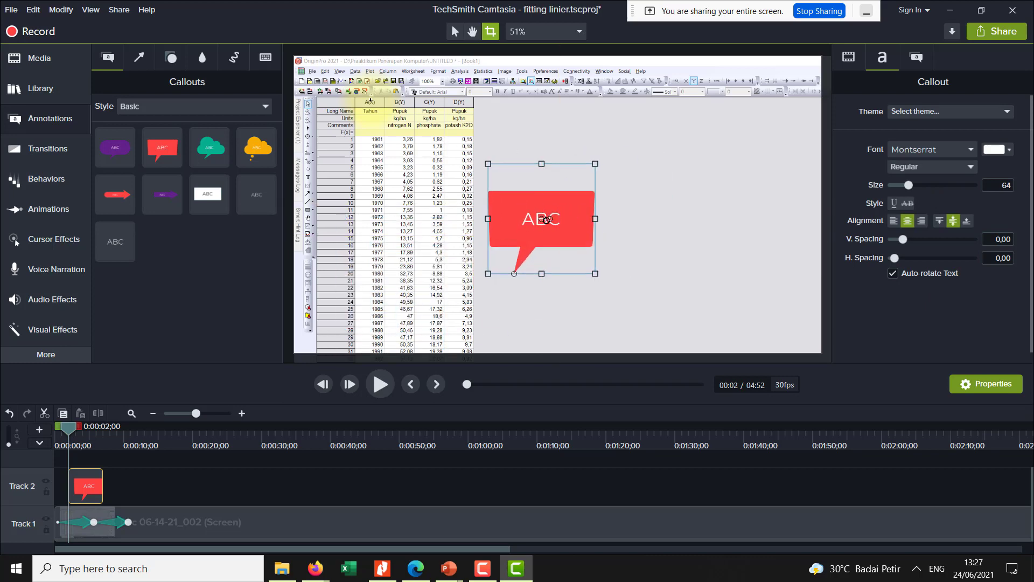
# - Delete the red speech bubble callout
pyautogui.rightClick(538, 221)
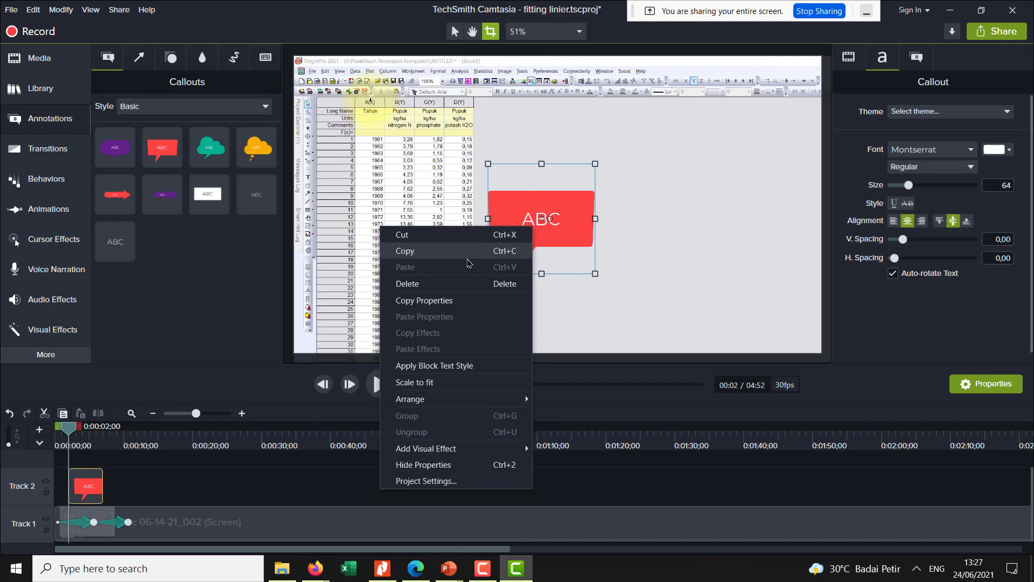
pyautogui.click(590, 207)
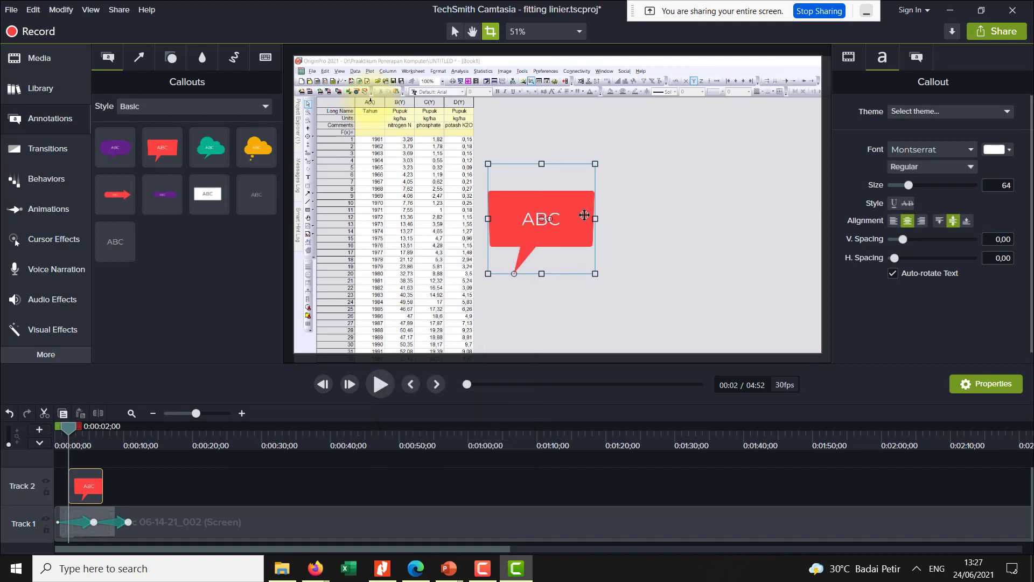
pyautogui.press('Delete')
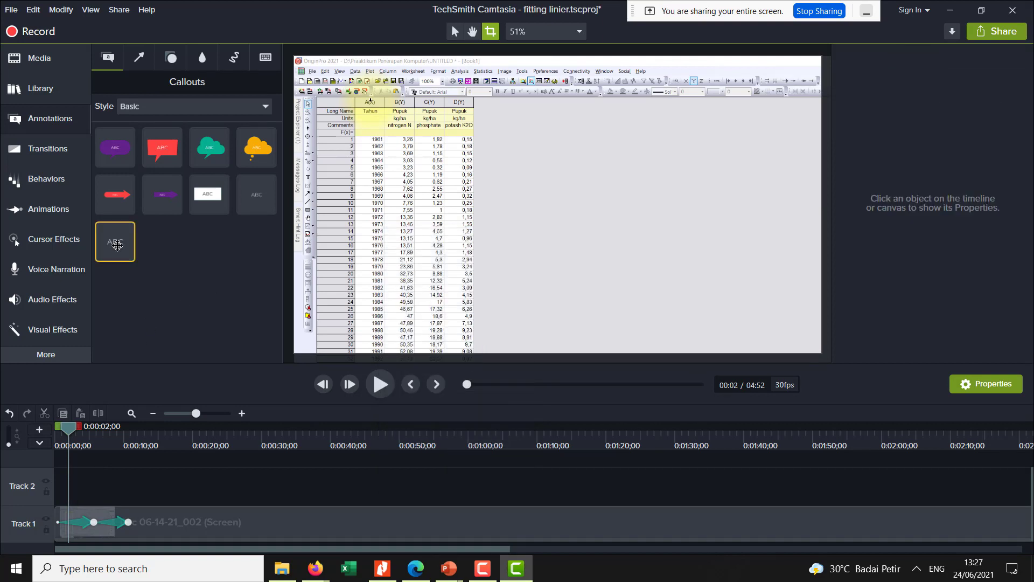
# - Add a plain text callout at about 0:02 on the grey area beside the data table and set its text to "CTRL +D"
pyautogui.moveTo(118, 242); pyautogui.dragTo(162, 202)
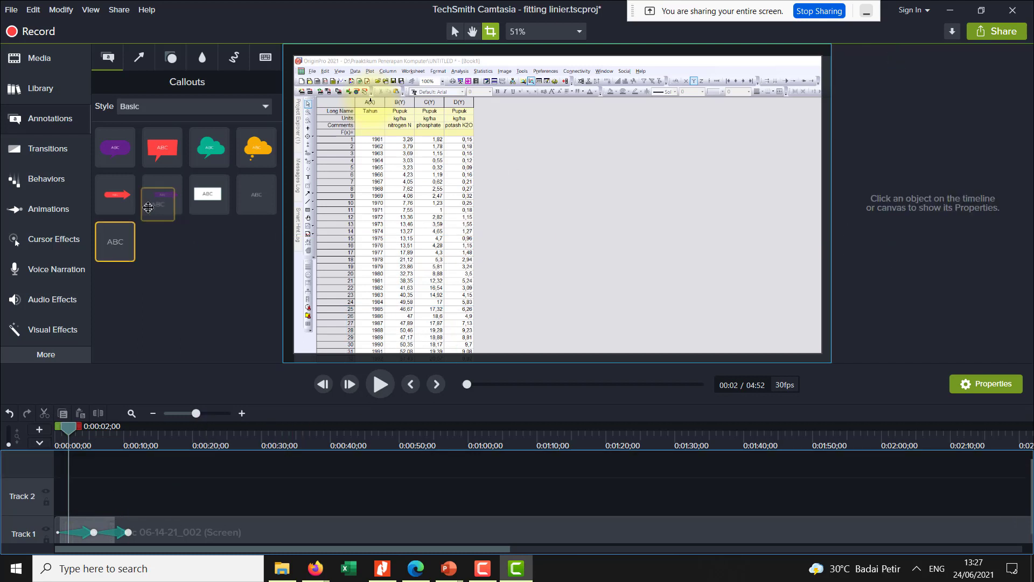
pyautogui.moveTo(135, 242); pyautogui.dragTo(518, 237)
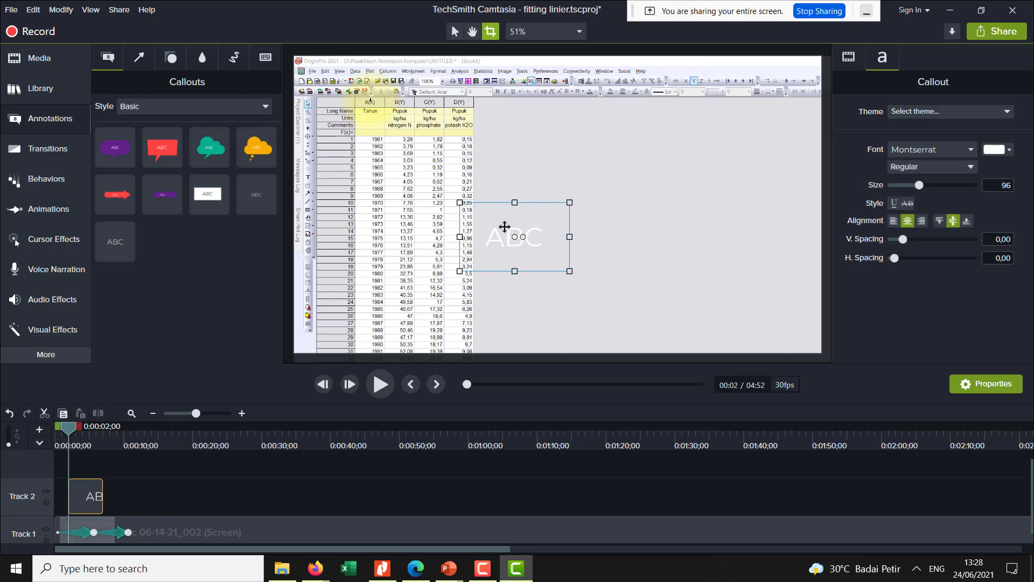
pyautogui.moveTo(485, 237); pyautogui.dragTo(514, 236)
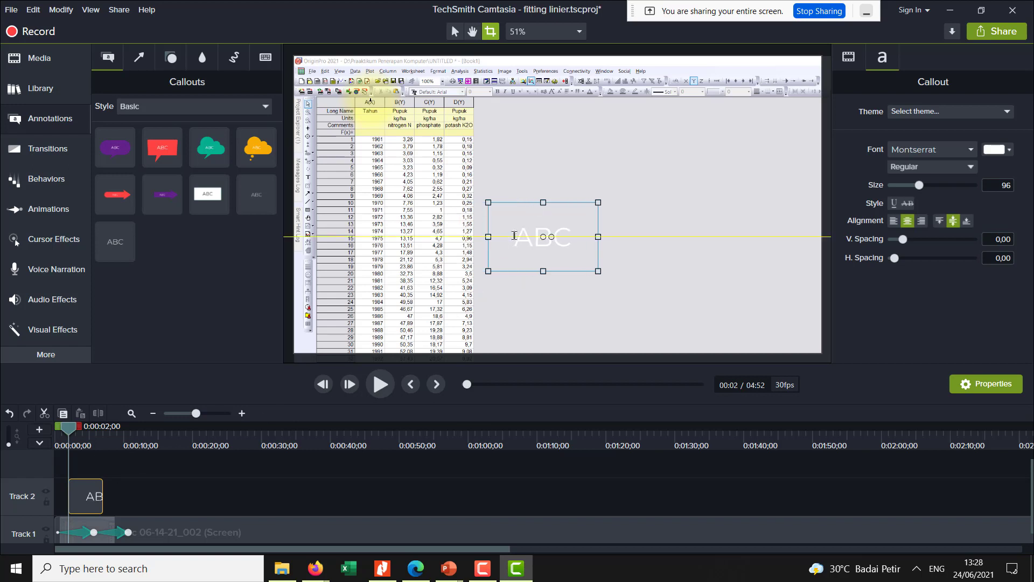
pyautogui.write('gg')
pyautogui.press('BackSpace')
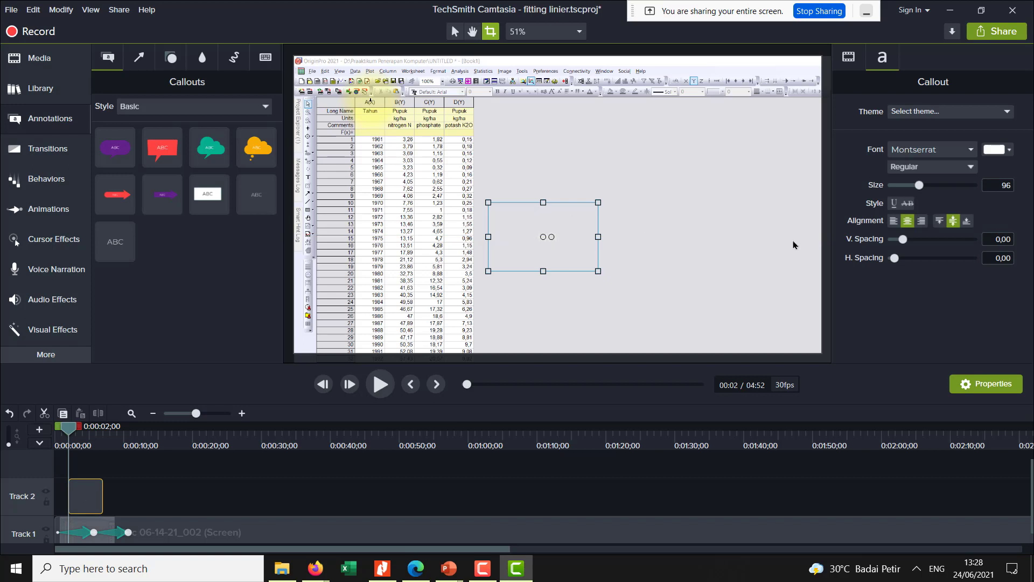
pyautogui.write('CTRL +D')
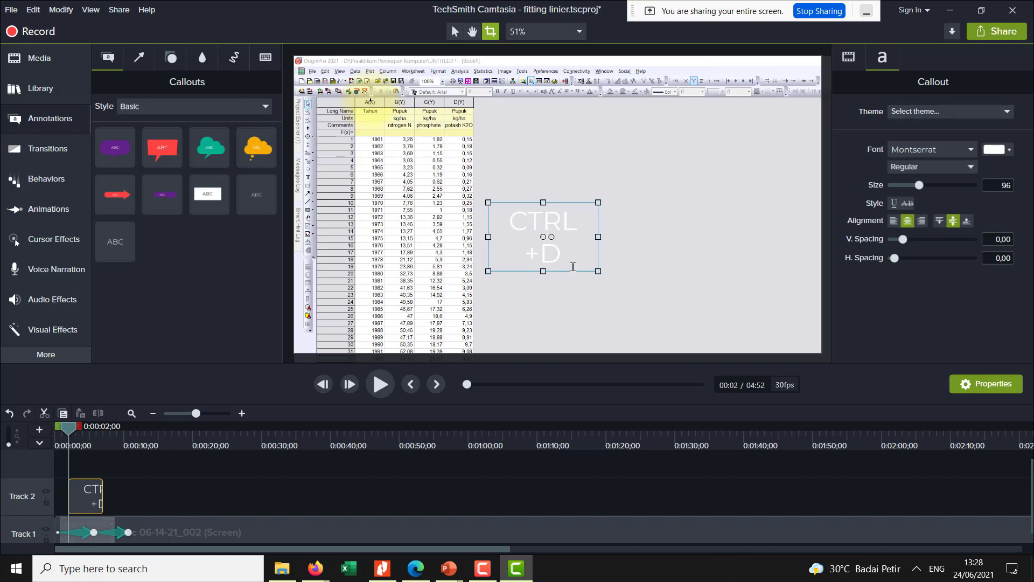
# - Try to change the text callout's font color to near-black #121111, and shift the callout further from the data table
pyautogui.moveTo(546, 245); pyautogui.dragTo(556, 245)
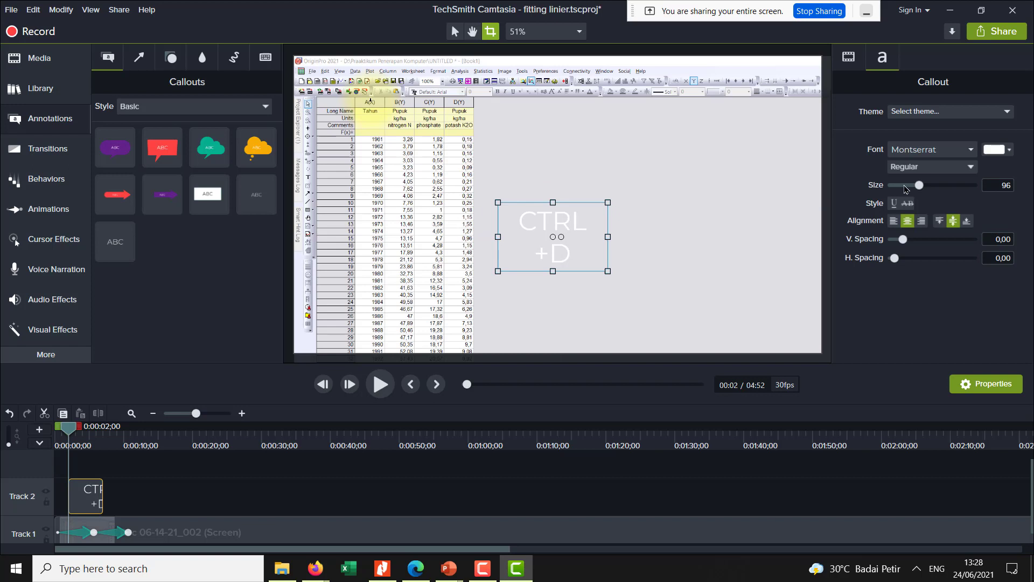
pyautogui.click(1010, 151)
pyautogui.moveTo(926, 285); pyautogui.dragTo(882, 290)
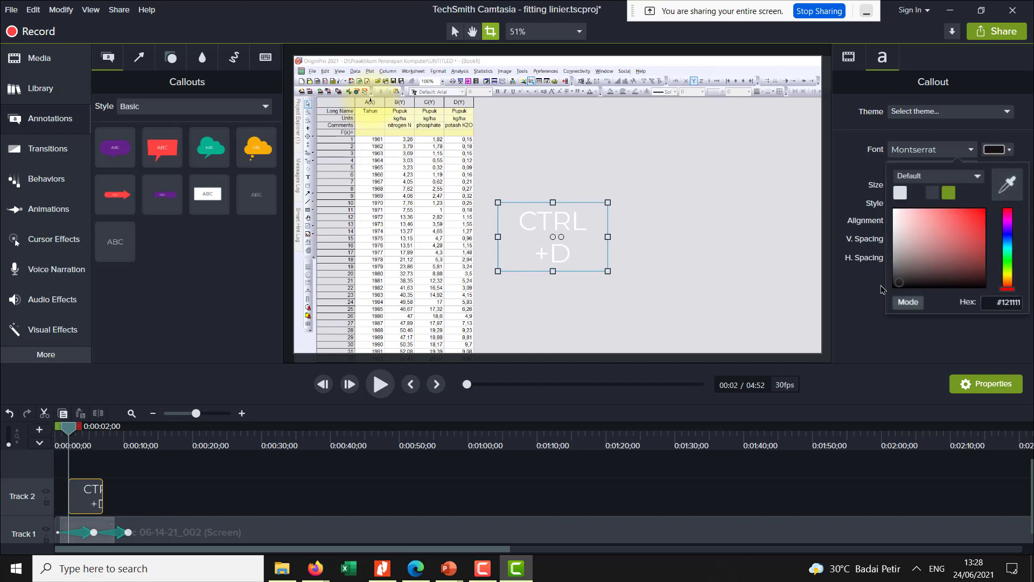
pyautogui.click(607, 270)
pyautogui.click(564, 255)
pyautogui.moveTo(209, 195); pyautogui.dragTo(337, 204)
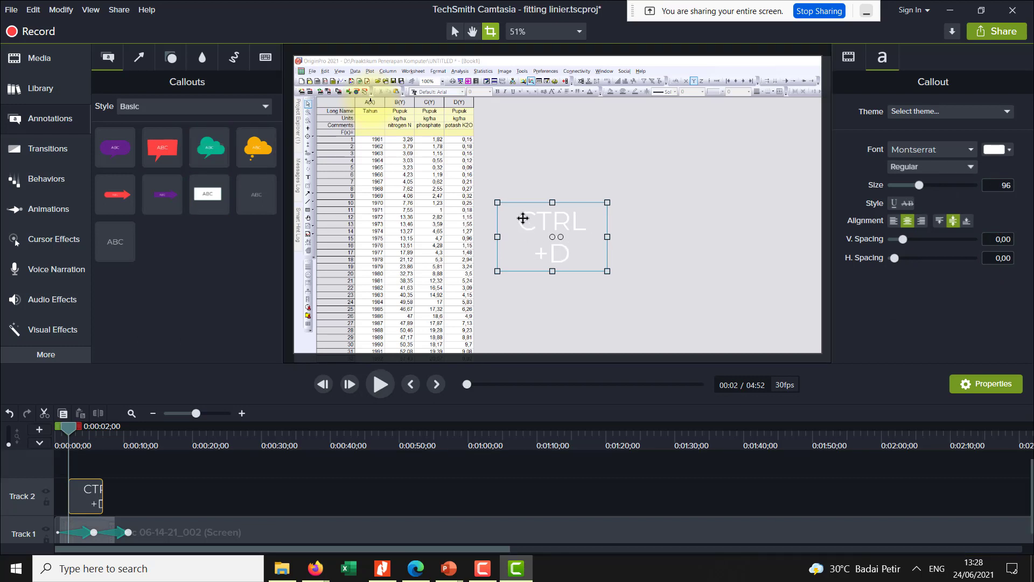
pyautogui.moveTo(537, 232); pyautogui.dragTo(574, 235)
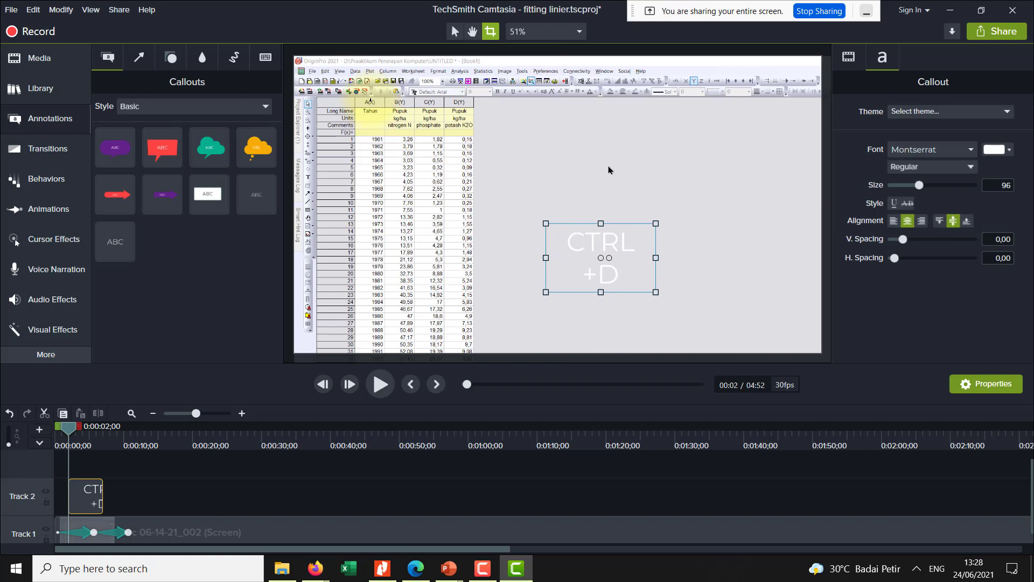
# - Clear the plain text callout's text and try to set its font color to black #000000
pyautogui.press('BackSpace')
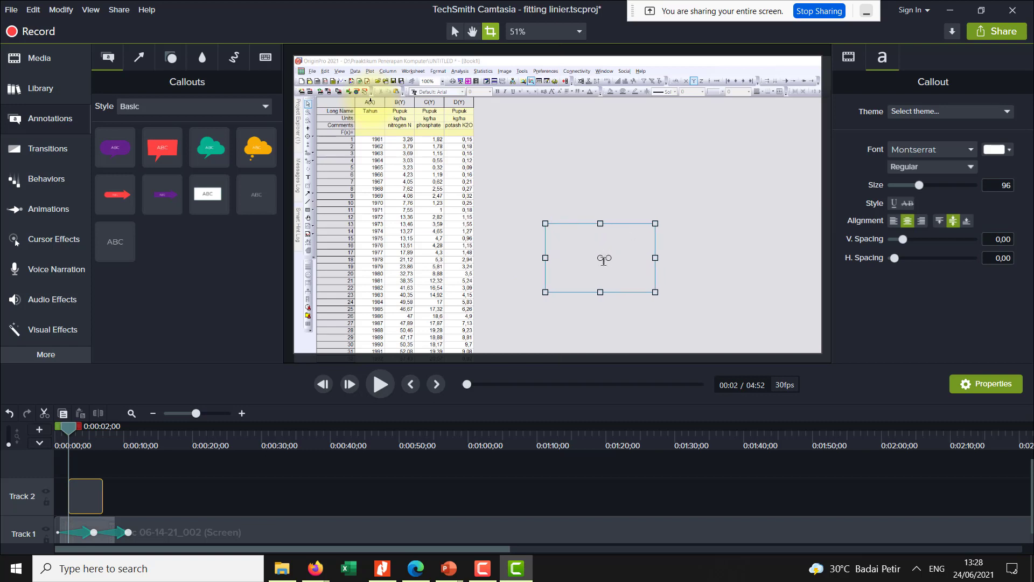
pyautogui.click(1005, 153)
pyautogui.click(910, 286)
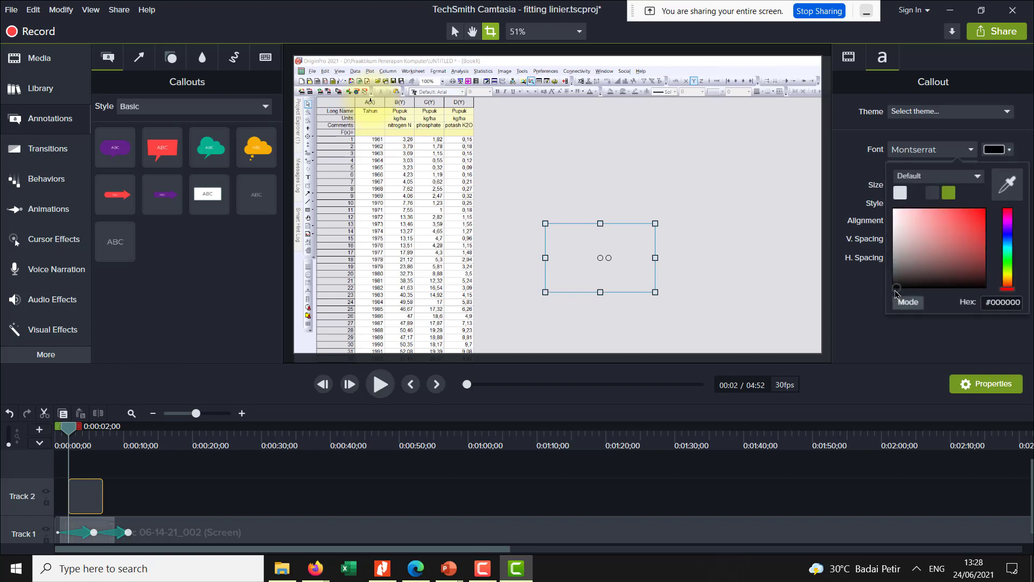
pyautogui.click(900, 193)
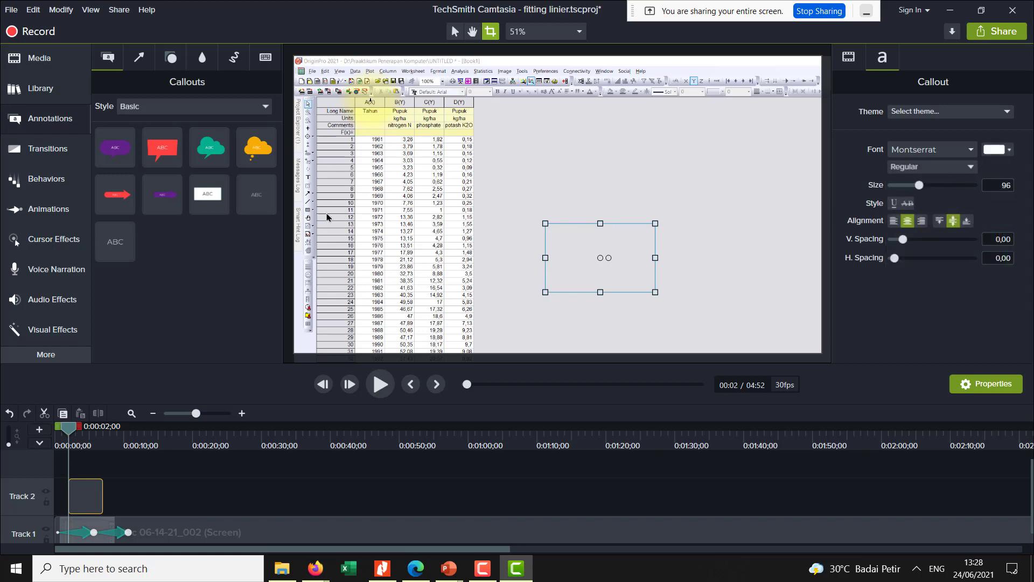
pyautogui.click(528, 237)
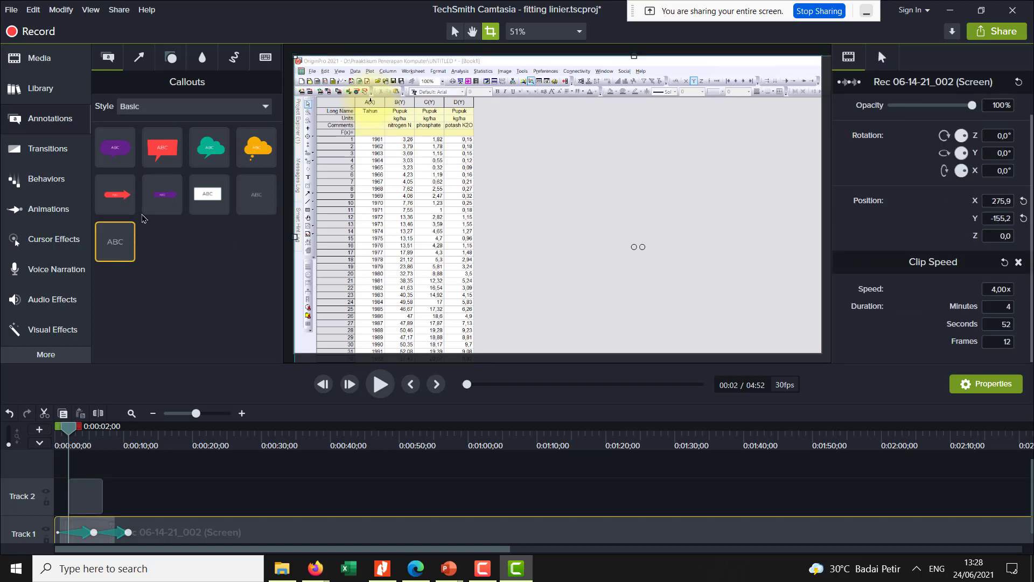
# - Add a purple speech bubble callout reading "CTRL +D", place it over the upper part of the data table, and delete the empty text callout on Track 2
pyautogui.moveTo(115, 147); pyautogui.dragTo(560, 221)
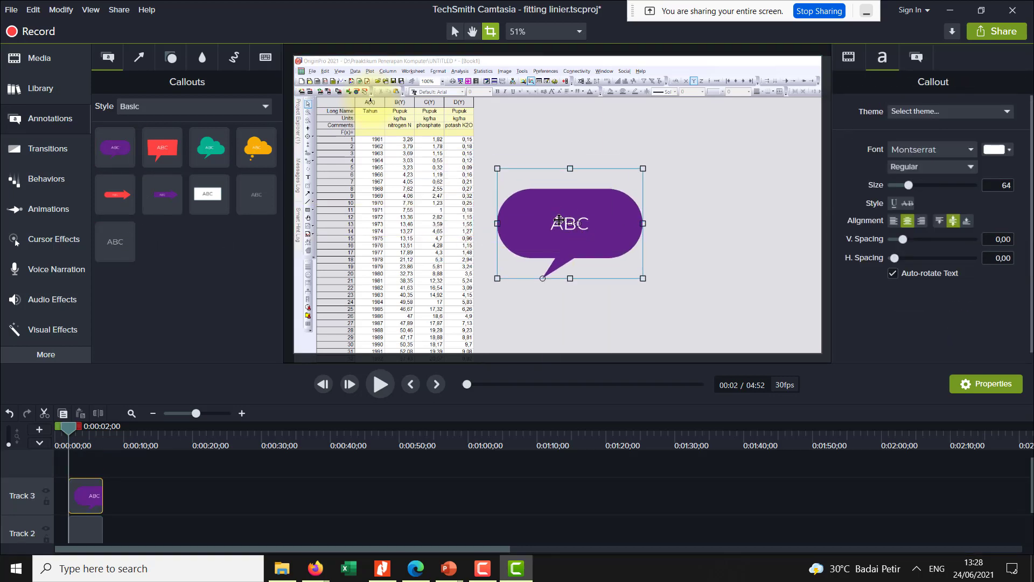
pyautogui.write('f')
pyautogui.write('TRL +')
pyautogui.write('D')
pyautogui.moveTo(596, 231); pyautogui.dragTo(475, 167)
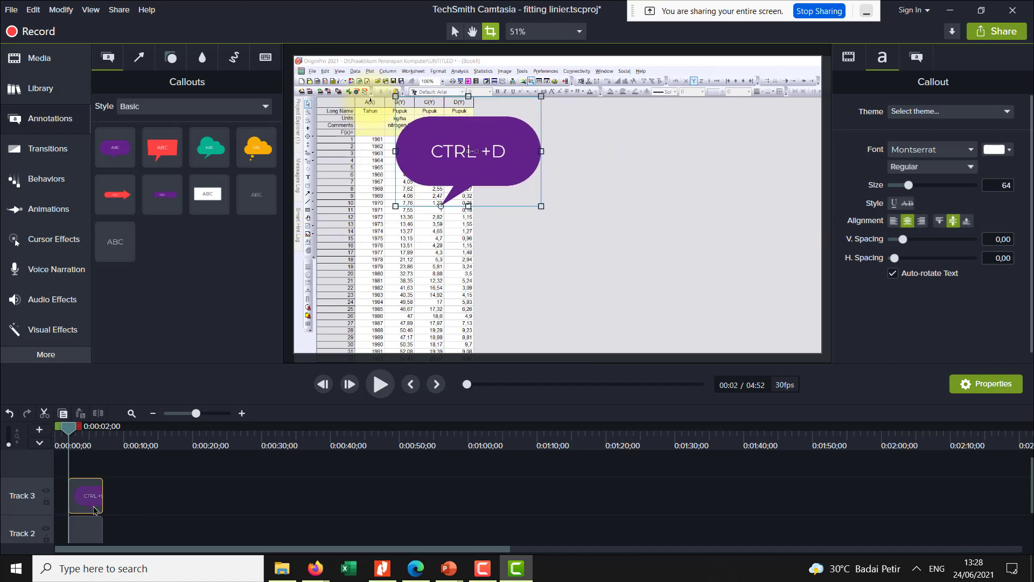
pyautogui.click(95, 529)
pyautogui.press('Delete')
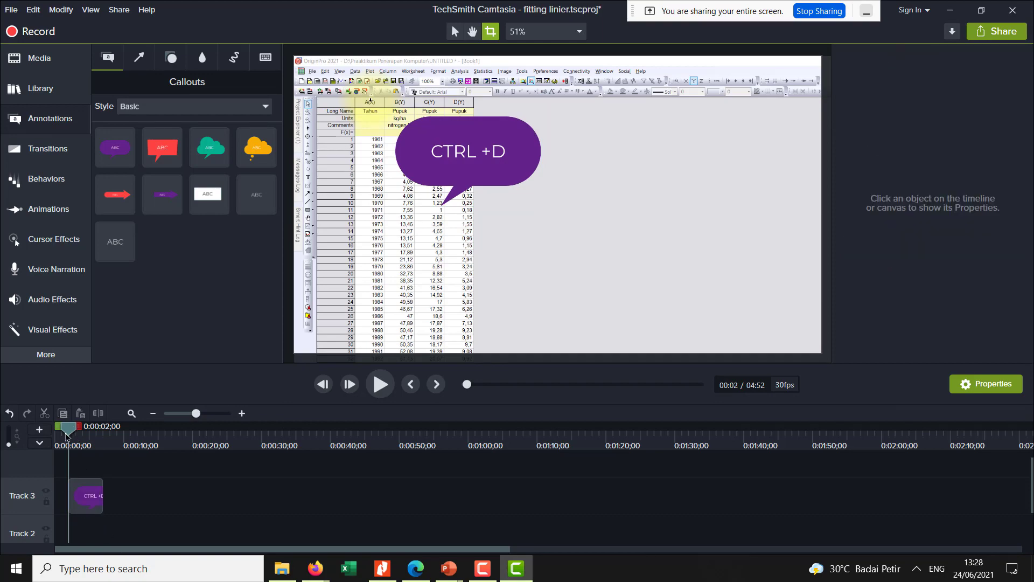
# - Extend the "CTRL +D" callout on Track 3 to end at about 0:18, and play the project from near the start
pyautogui.moveTo(67, 433)
pyautogui.mouseDown()
pyautogui.moveTo(100, 437)
pyautogui.moveTo(61, 438)
pyautogui.mouseUp()
pyautogui.click(97, 503)
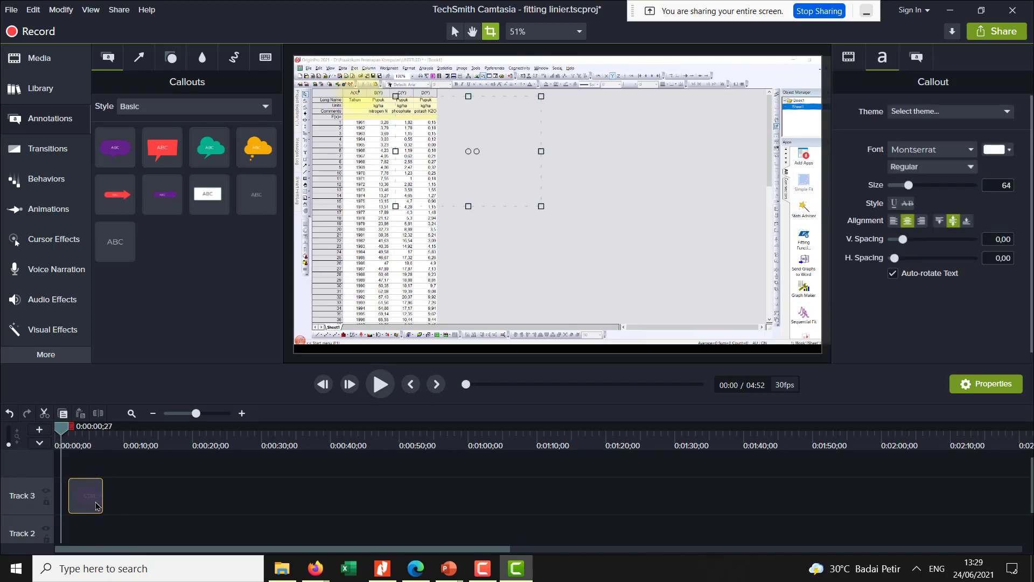
pyautogui.moveTo(100, 499); pyautogui.dragTo(179, 497)
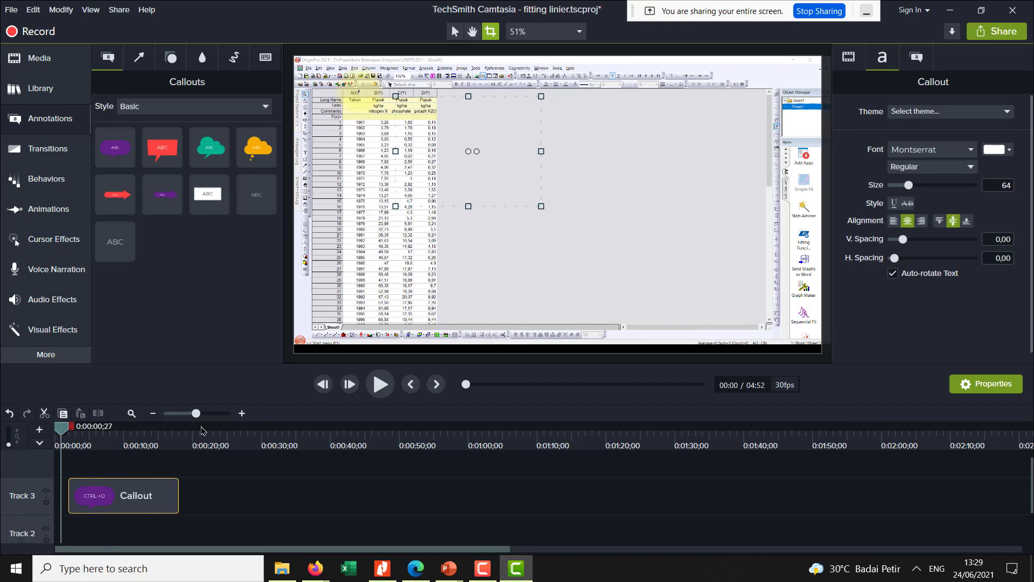
pyautogui.click(371, 382)
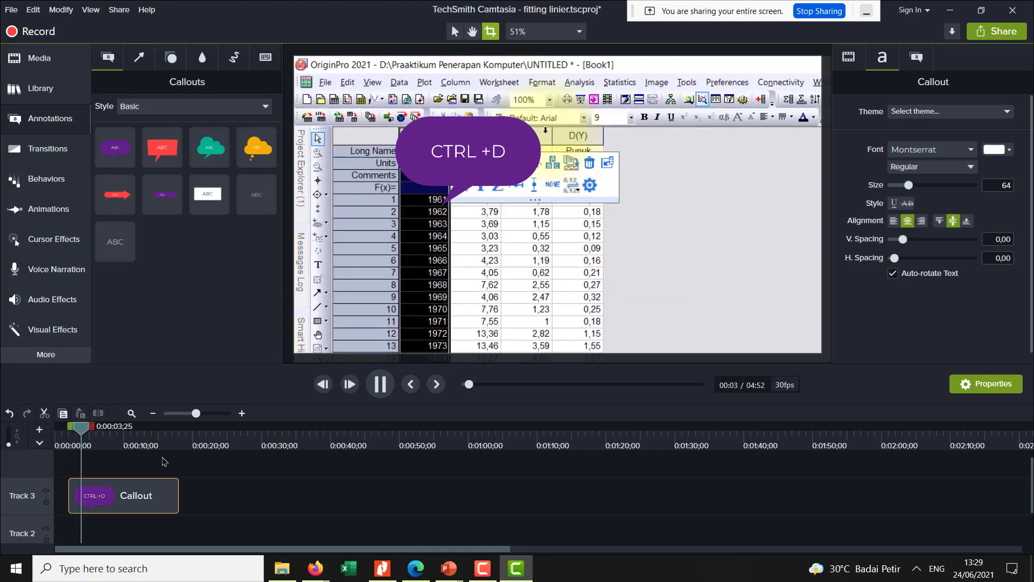
# - Add the green arrow annotation to the canvas, move it directly after the callout on Track 3, and play that part
pyautogui.click(138, 59)
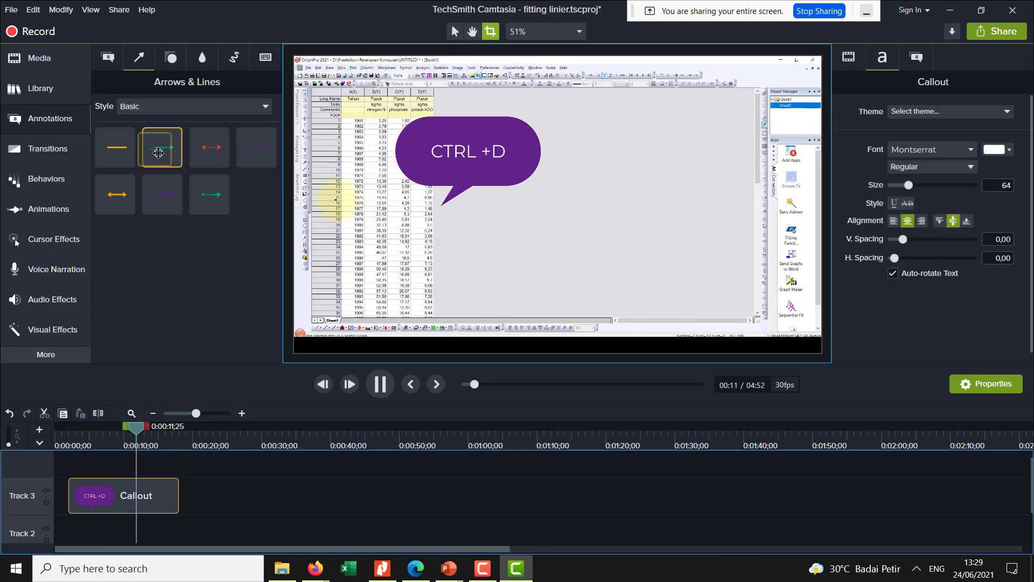
pyautogui.moveTo(171, 158); pyautogui.dragTo(403, 243)
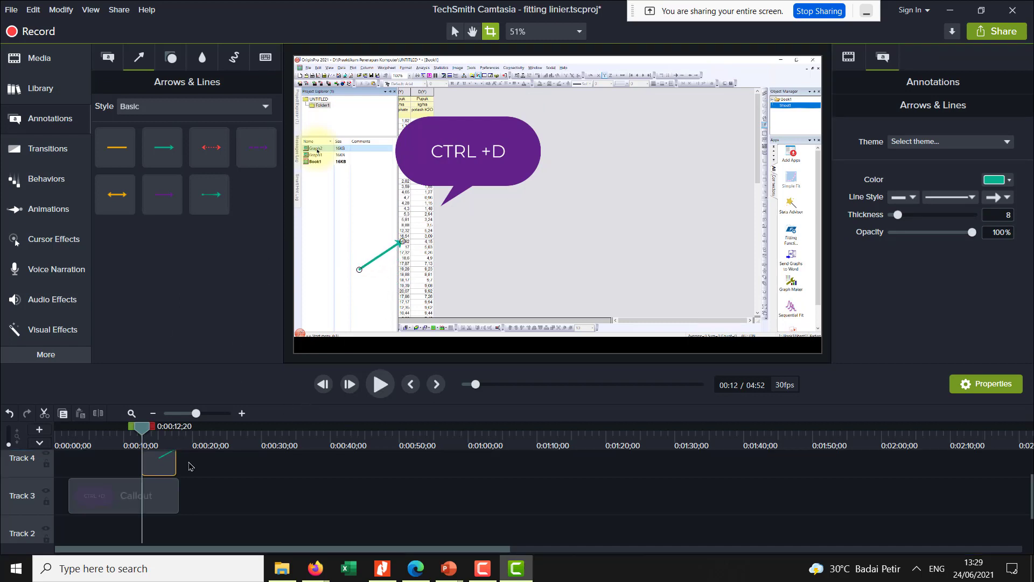
pyautogui.moveTo(171, 471); pyautogui.dragTo(197, 500)
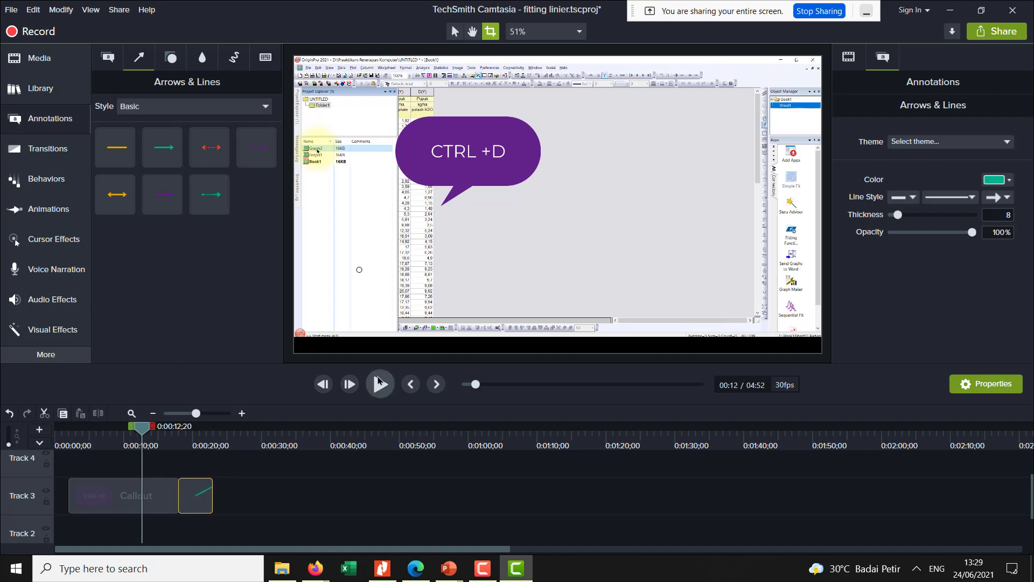
pyautogui.press('space')
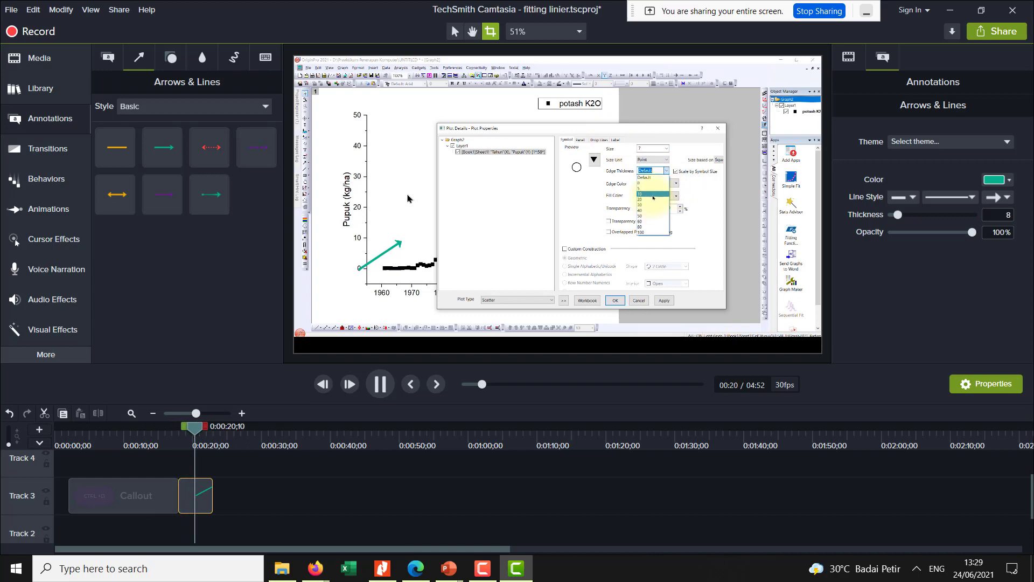
# - Add a red Sketch Motion circle over the graph at about 0:25
pyautogui.click(208, 59)
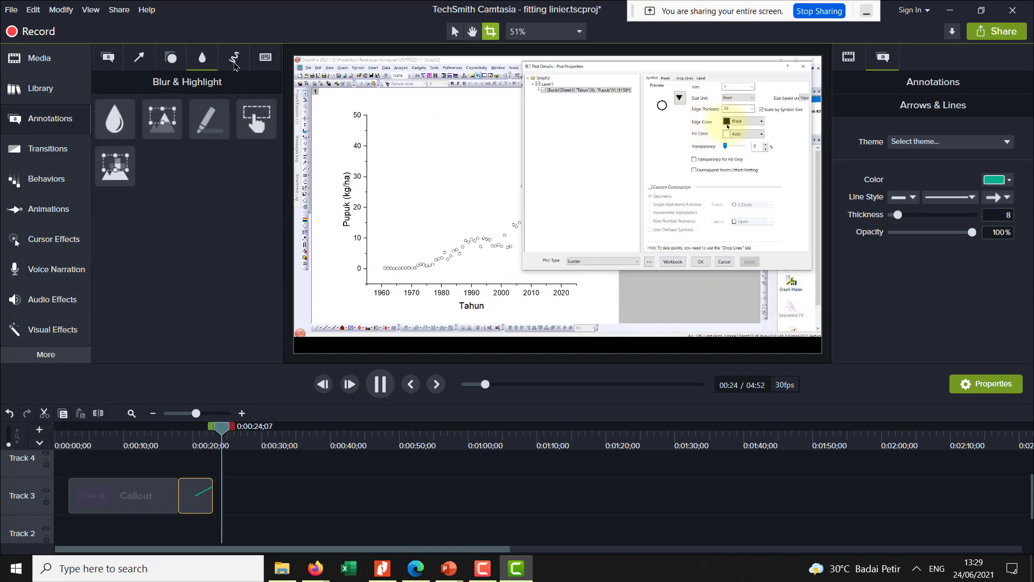
pyautogui.click(233, 57)
pyautogui.moveTo(297, 178); pyautogui.dragTo(411, 218)
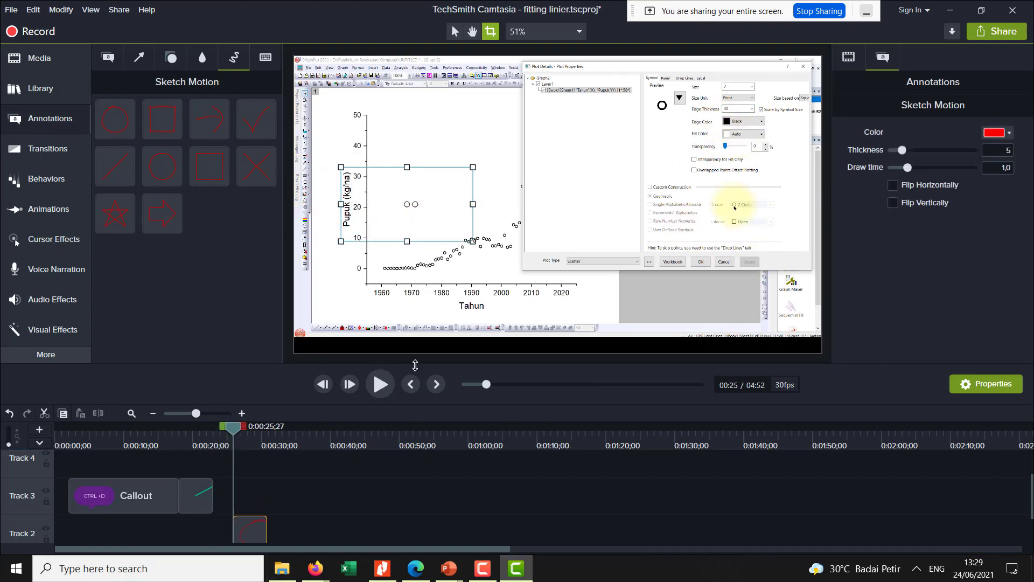
# - Play the project from the red circle at about 0:25, show the Media Bin, and pause at about 0:40
pyautogui.click(380, 385)
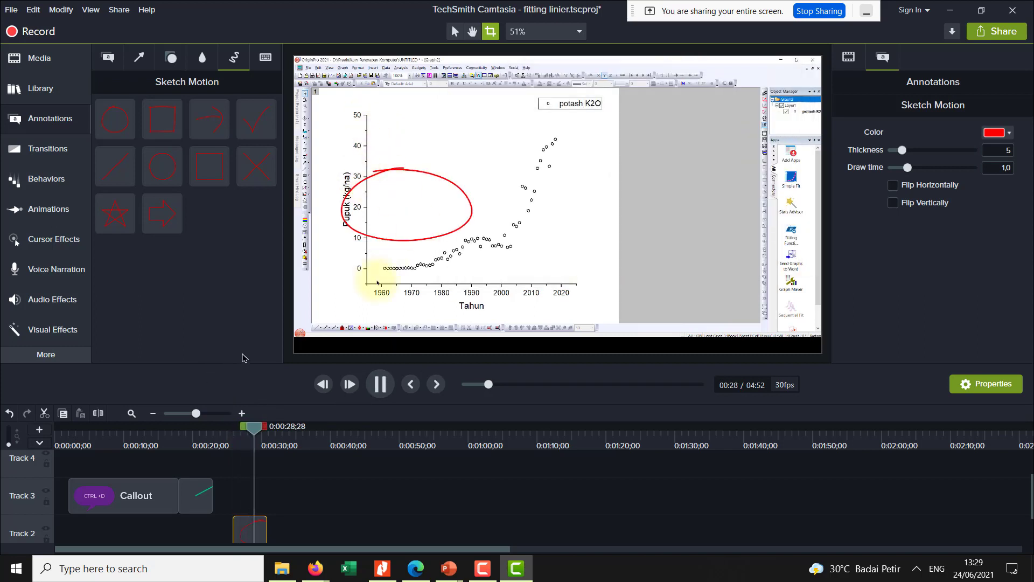
pyautogui.click(20, 91)
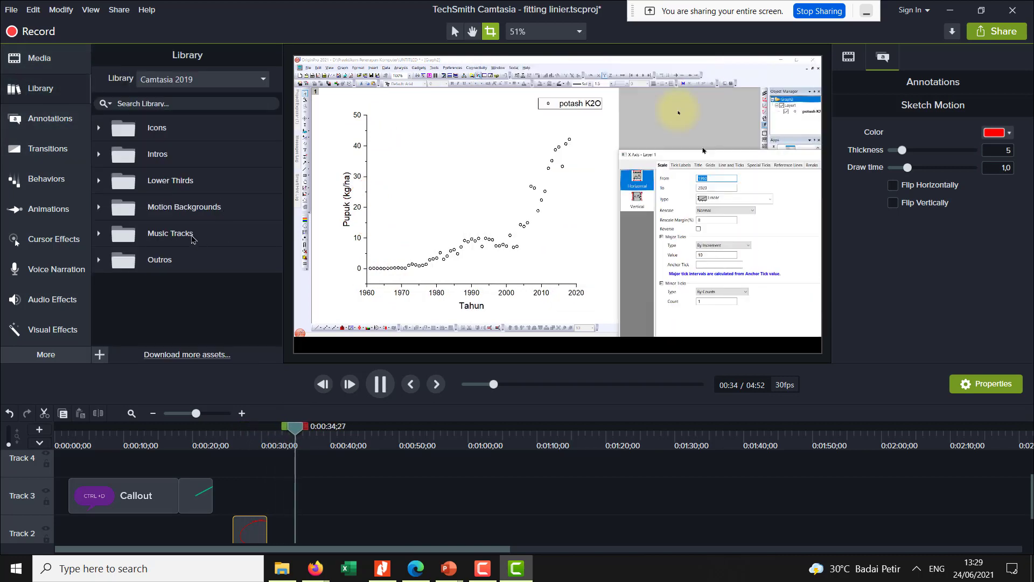
pyautogui.click(41, 59)
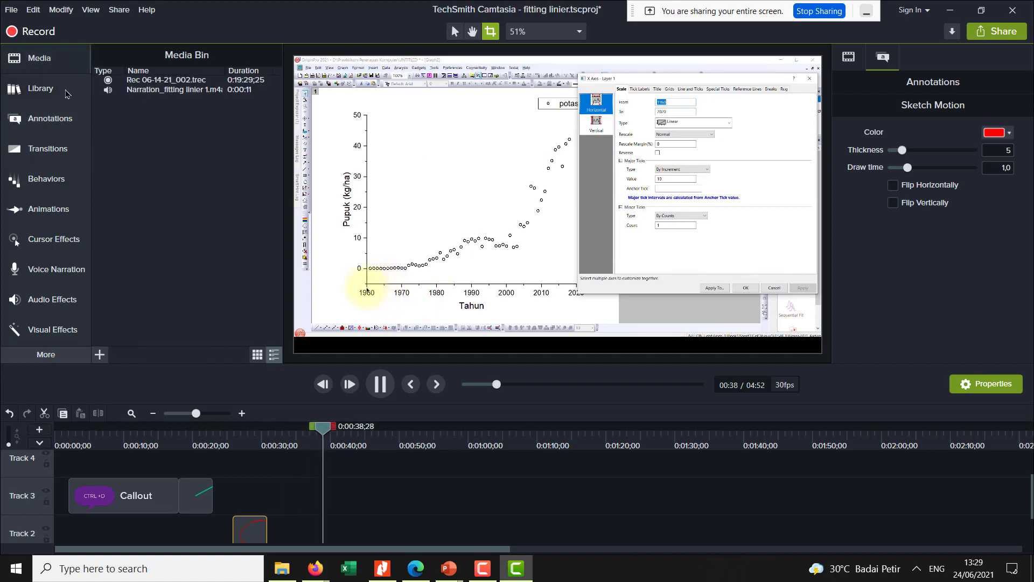
pyautogui.press('space')
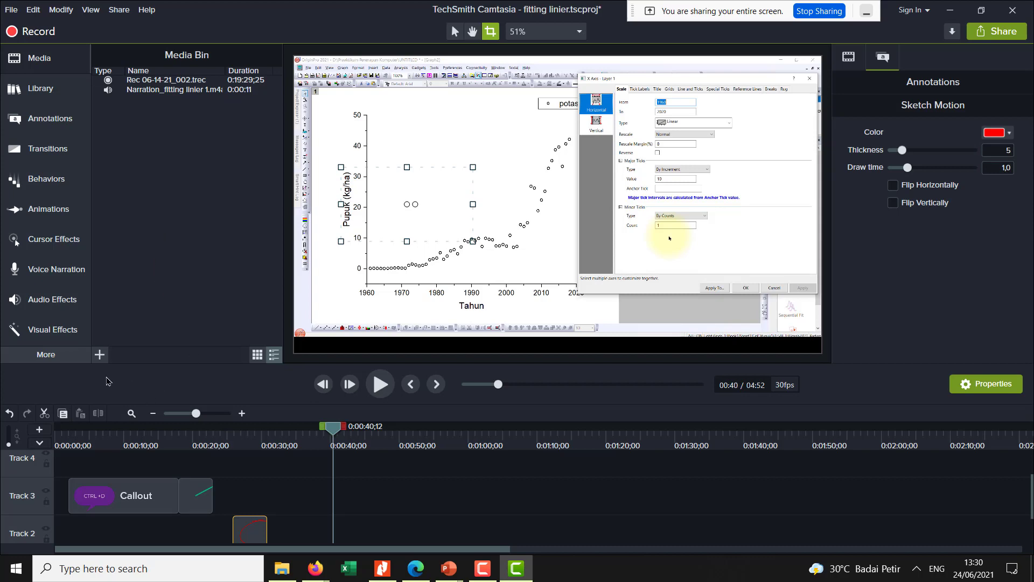
# - Start importing media and browse the Downloads folder for a background music file
pyautogui.click(99, 355)
pyautogui.click(121, 309)
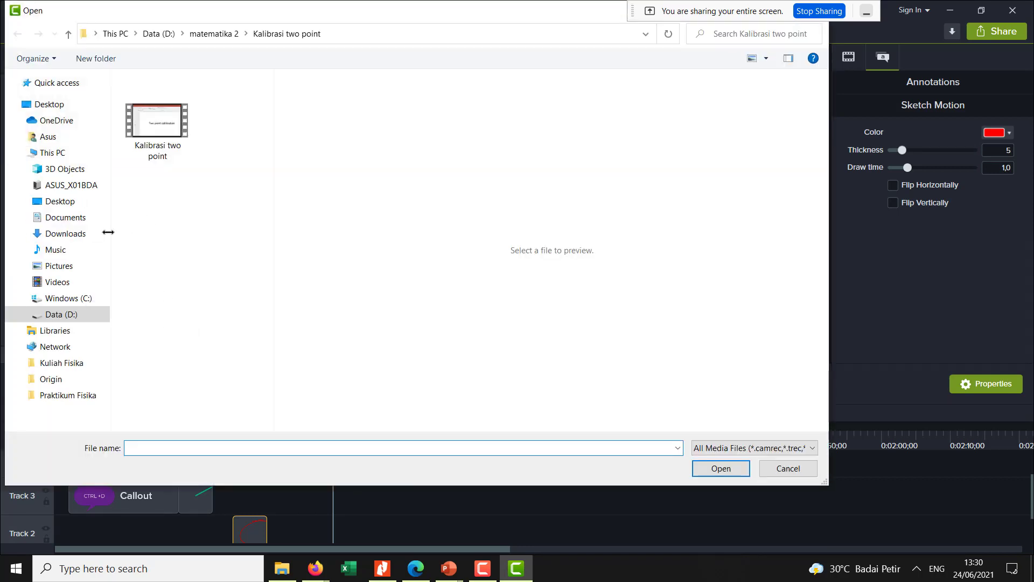
pyautogui.click(71, 85)
pyautogui.click(59, 236)
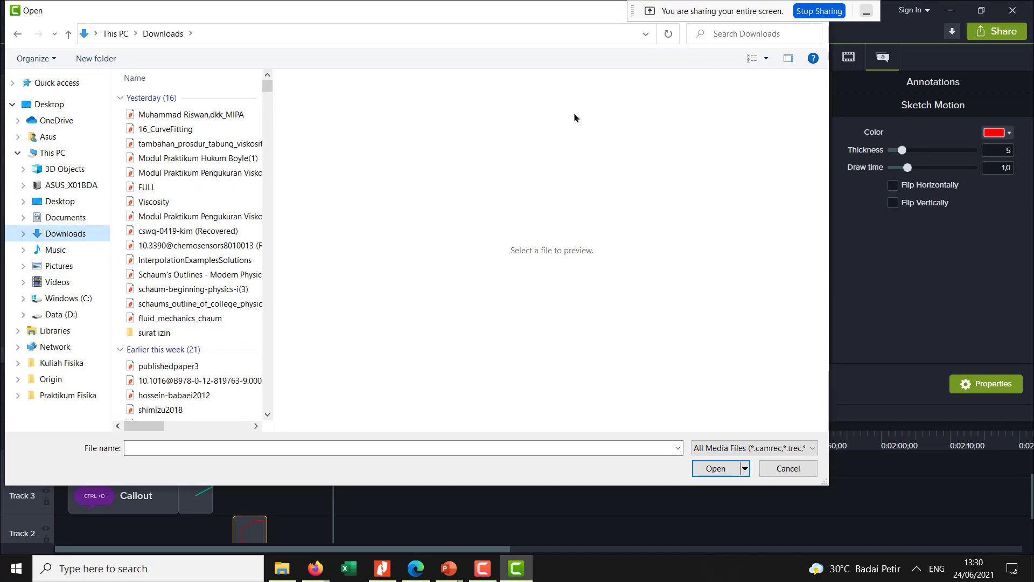
pyautogui.scroll(-20, 250, 242)
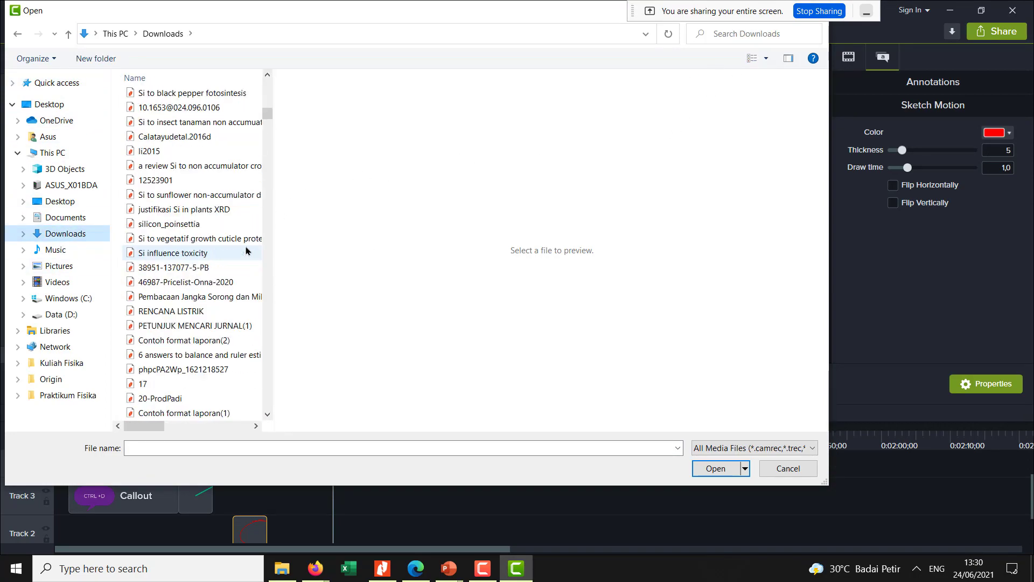
pyautogui.scroll(-10, 246, 247)
pyautogui.moveTo(268, 125)
pyautogui.mouseDown()
pyautogui.moveTo(267, 86)
pyautogui.moveTo(267, 128)
pyautogui.mouseUp()
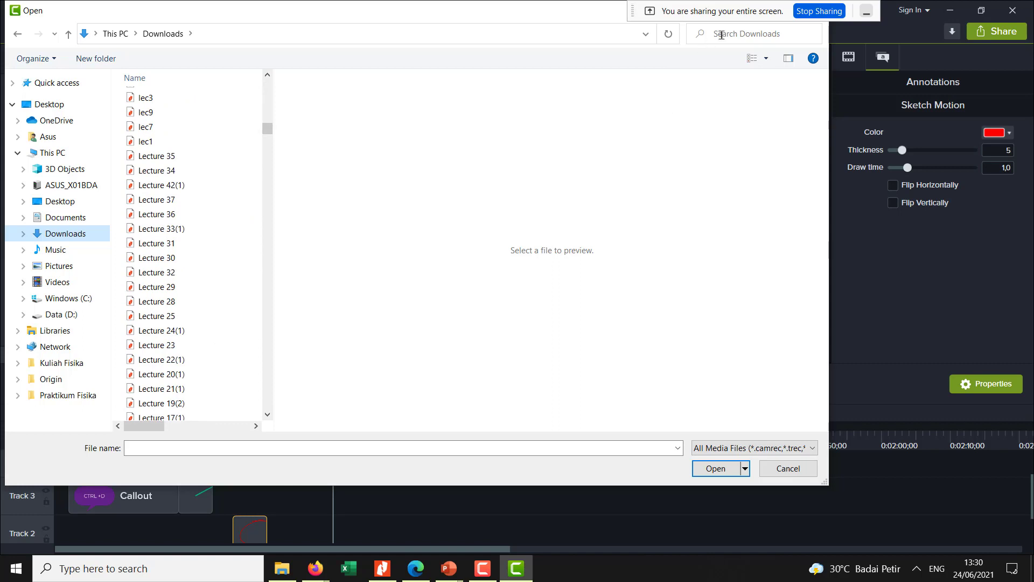
pyautogui.click(798, 33)
pyautogui.write('ba')
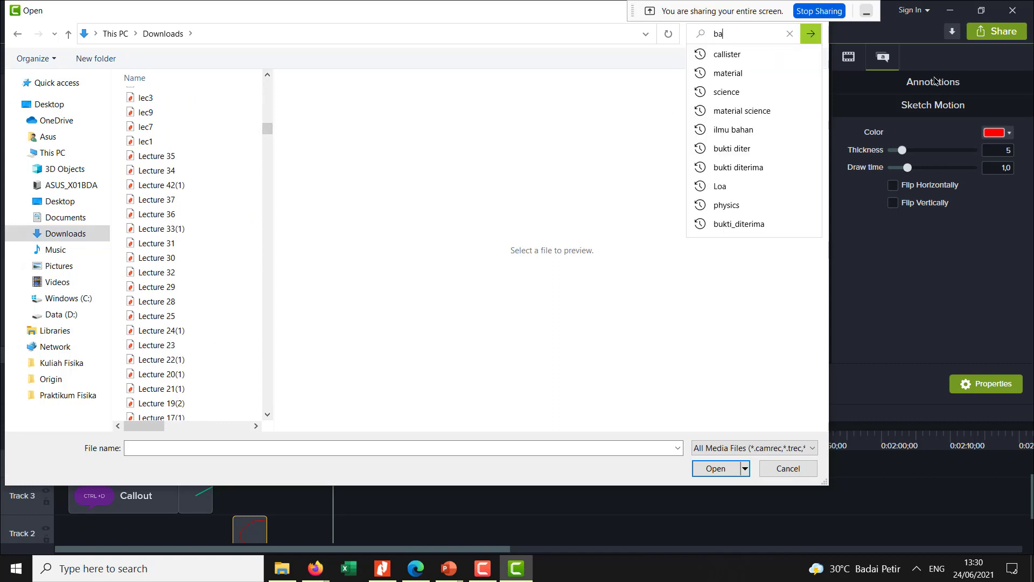
pyautogui.write('cks')
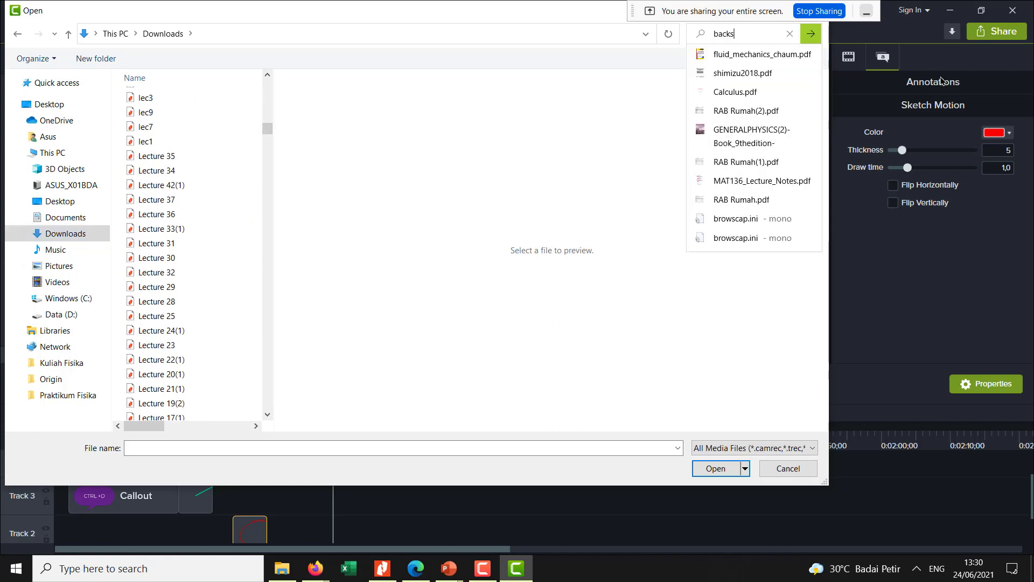
pyautogui.write('oub')
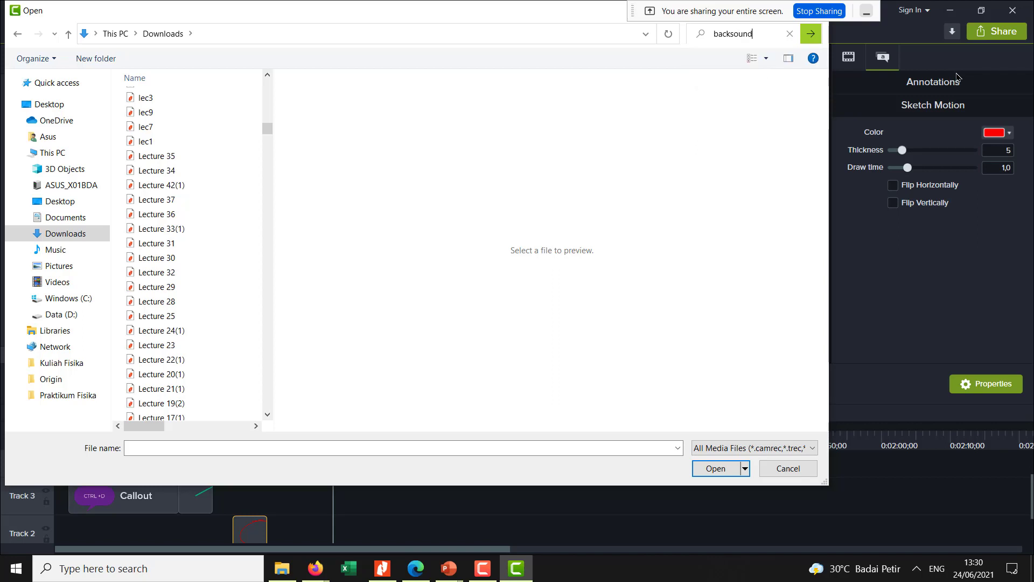
pyautogui.press('BackSpace')
pyautogui.press('BackSpace')
pyautogui.press('BackSpace')
pyautogui.press('BackSpace')
pyautogui.press('BackSpace')
pyautogui.press('BackSpace')
pyautogui.press('BackSpace')
pyautogui.press('BackSpace')
pyautogui.press('BackSpace')
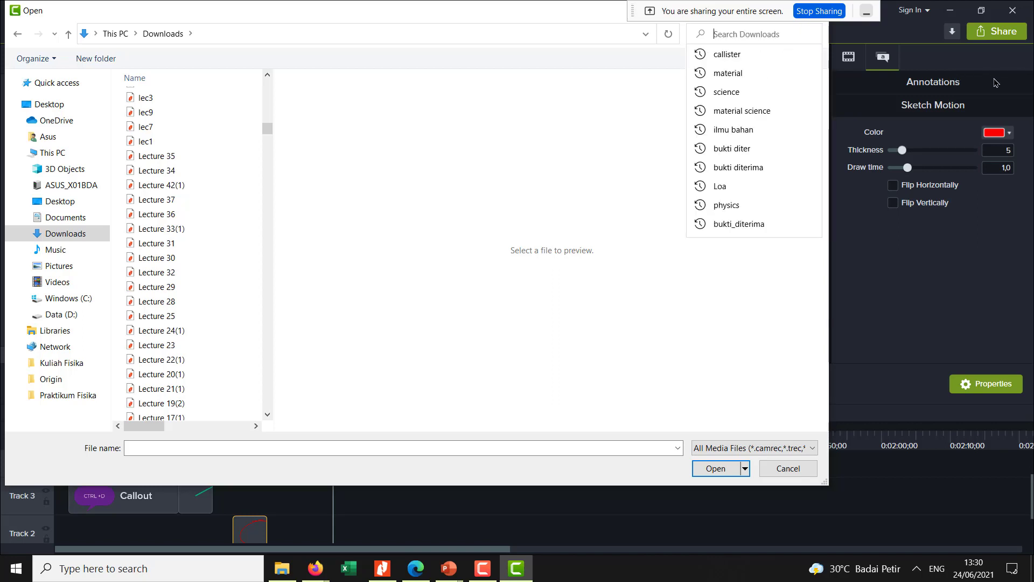
# - Search the Downloads folder for ".mp3" files
pyautogui.write('.mp3')
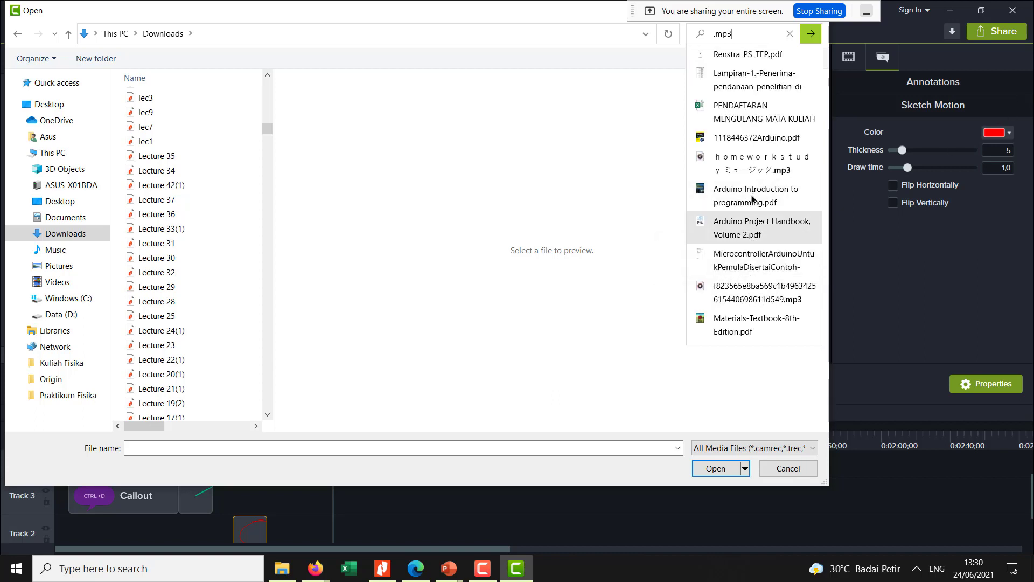
pyautogui.click(751, 170)
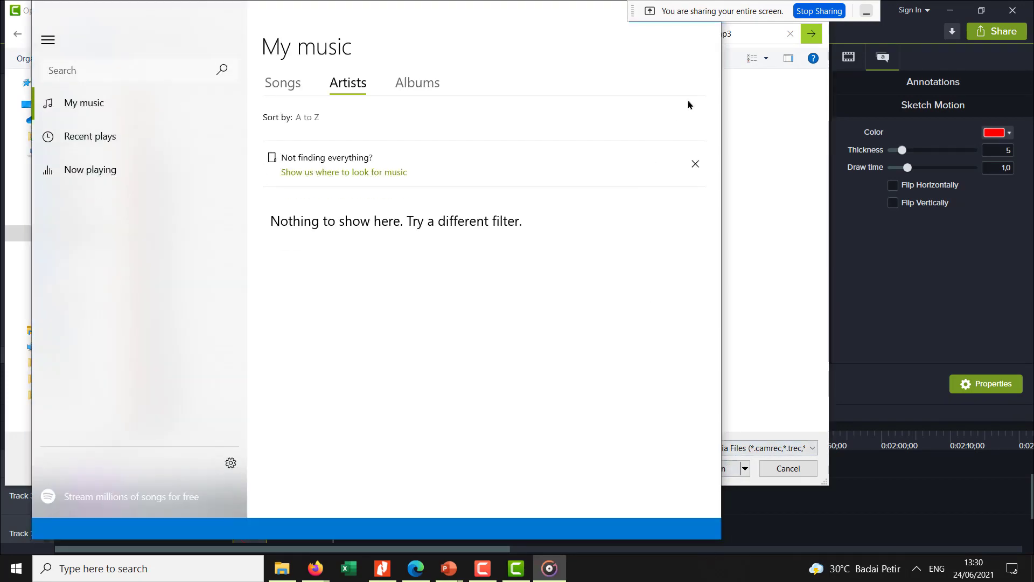
pyautogui.moveTo(555, 21); pyautogui.dragTo(678, 187)
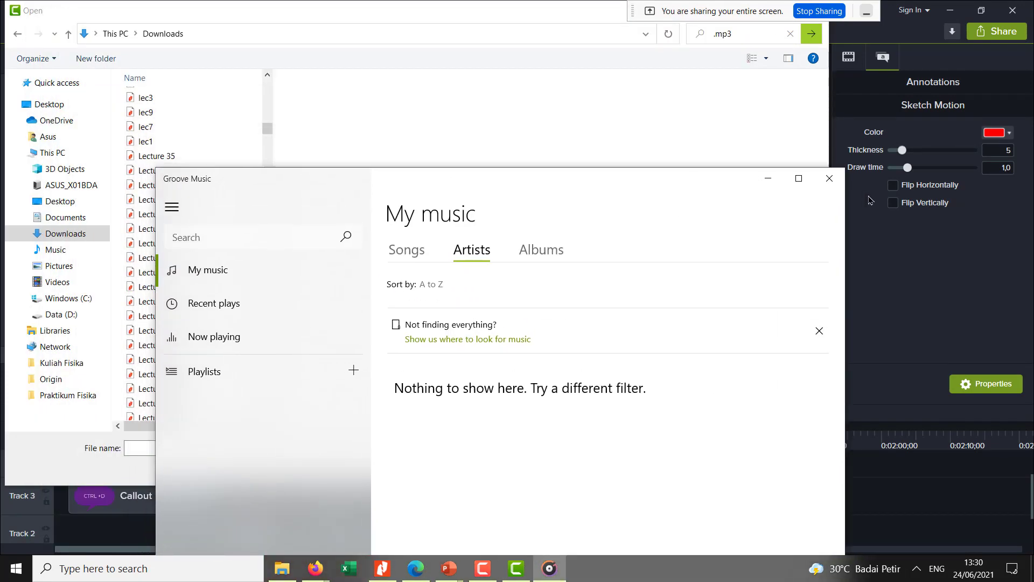
pyautogui.click(830, 180)
# - Limit the file list to audio files and import the "homeworkstudy ミュージック" track into the Media Bin
pyautogui.click(726, 33)
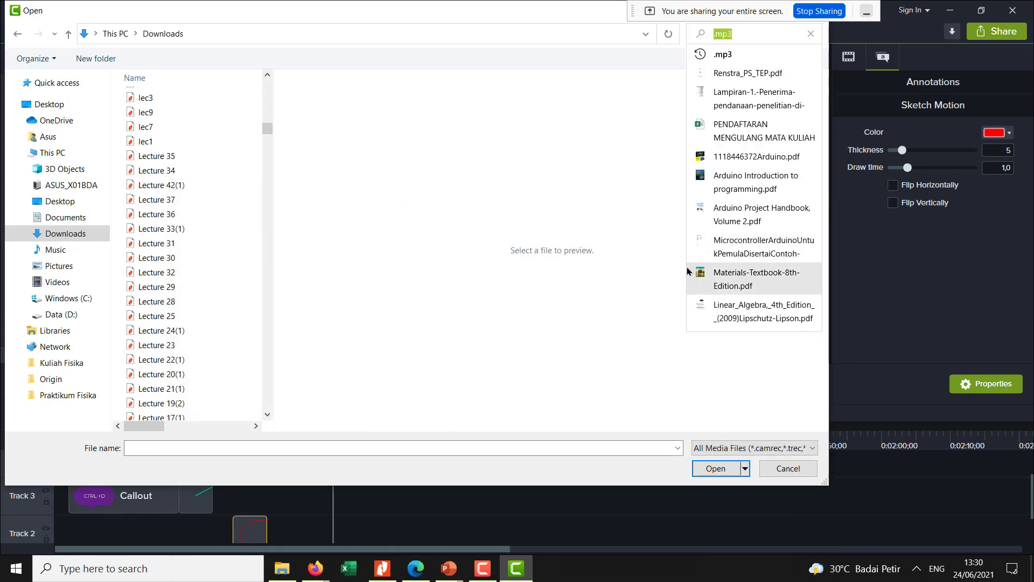
pyautogui.click(753, 456)
pyautogui.click(748, 489)
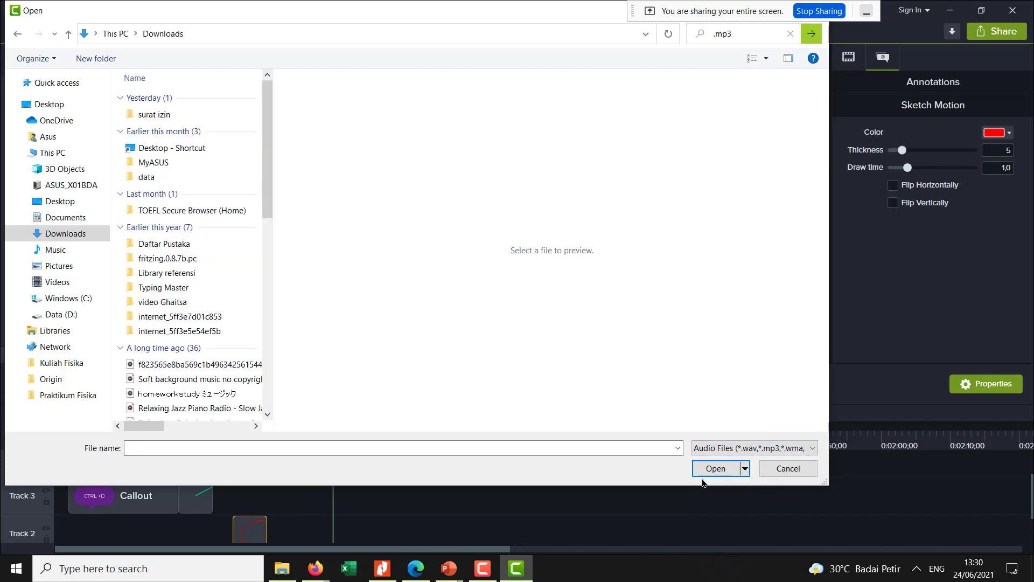
pyautogui.scroll(-1, 173, 393)
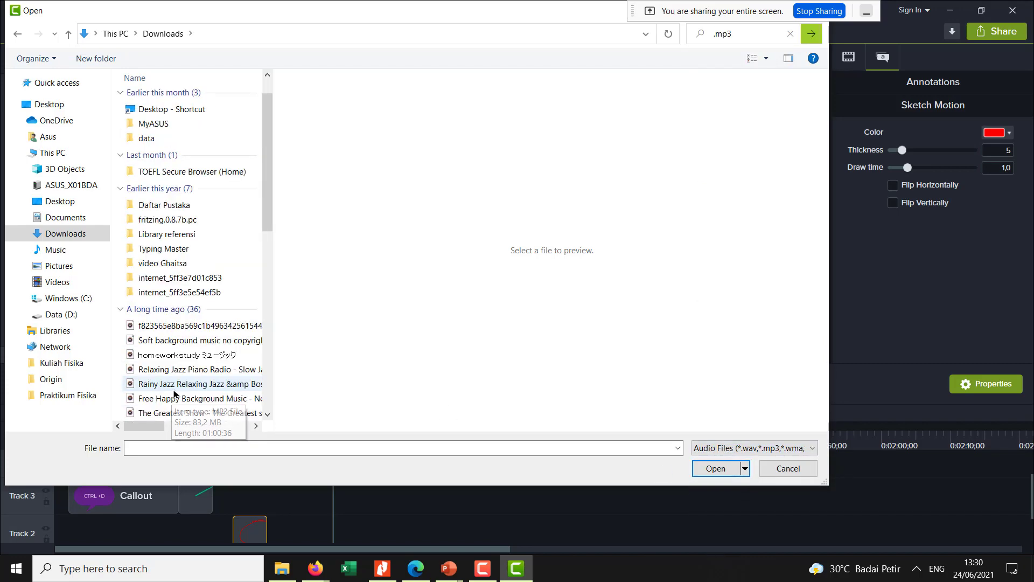
pyautogui.click(177, 355)
pyautogui.click(706, 469)
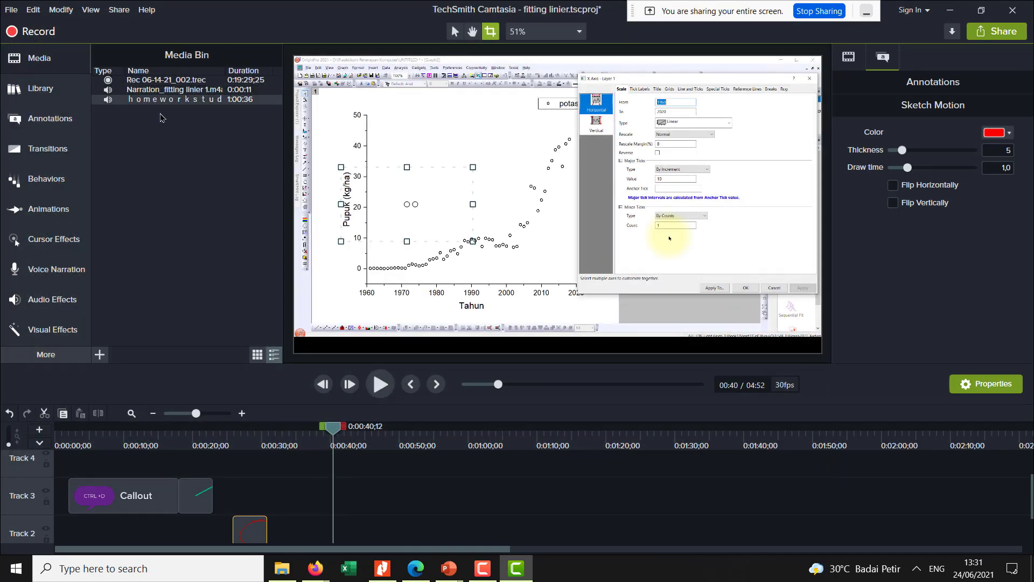
# - Place the homeworkstudy music near the start of Track 4 and trim its end to about 10:21
pyautogui.moveTo(143, 100)
pyautogui.mouseDown()
pyautogui.moveTo(181, 158)
pyautogui.moveTo(178, 406)
pyautogui.moveTo(162, 461)
pyautogui.moveTo(61, 459)
pyautogui.moveTo(79, 504)
pyautogui.moveTo(63, 504)
pyautogui.mouseUp()
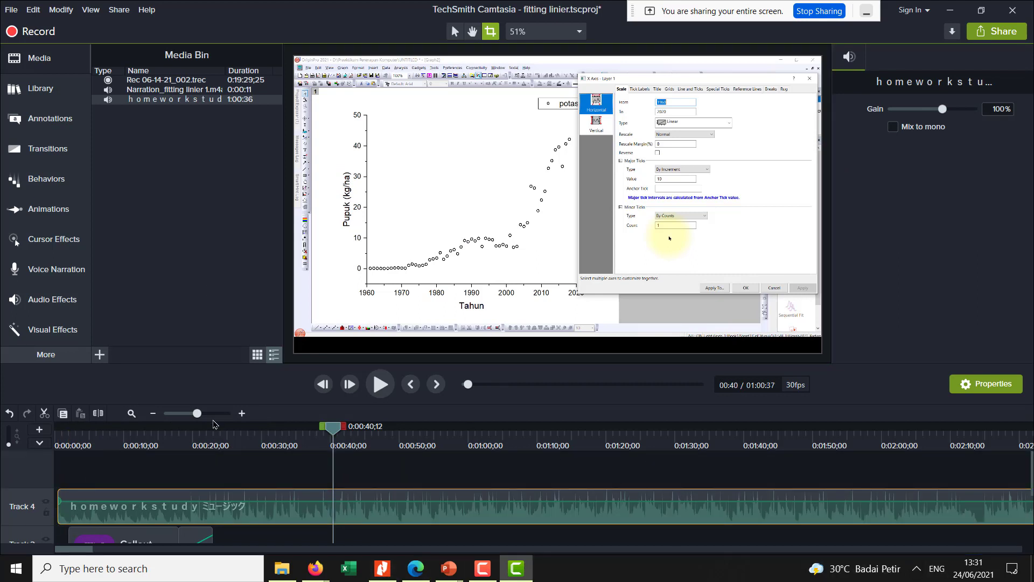
pyautogui.moveTo(184, 419); pyautogui.dragTo(170, 416)
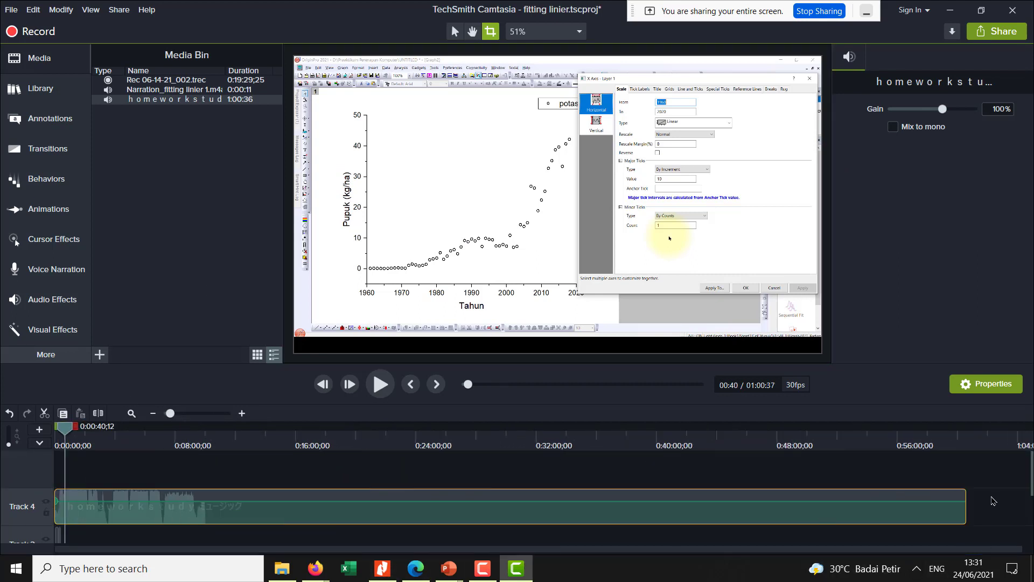
pyautogui.moveTo(968, 504); pyautogui.dragTo(314, 532)
pyautogui.moveTo(241, 535); pyautogui.dragTo(210, 534)
# - Trim the music clip on Track 4 to end together with the Track 1 screen recording at about 4:52
pyautogui.scroll(-2, 205, 485)
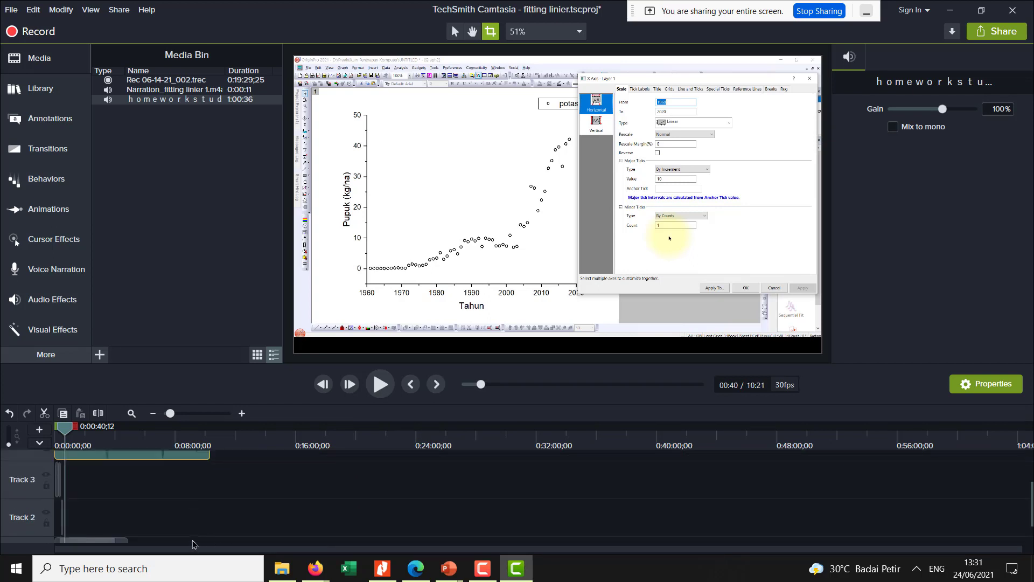
pyautogui.scroll(2, 216, 479)
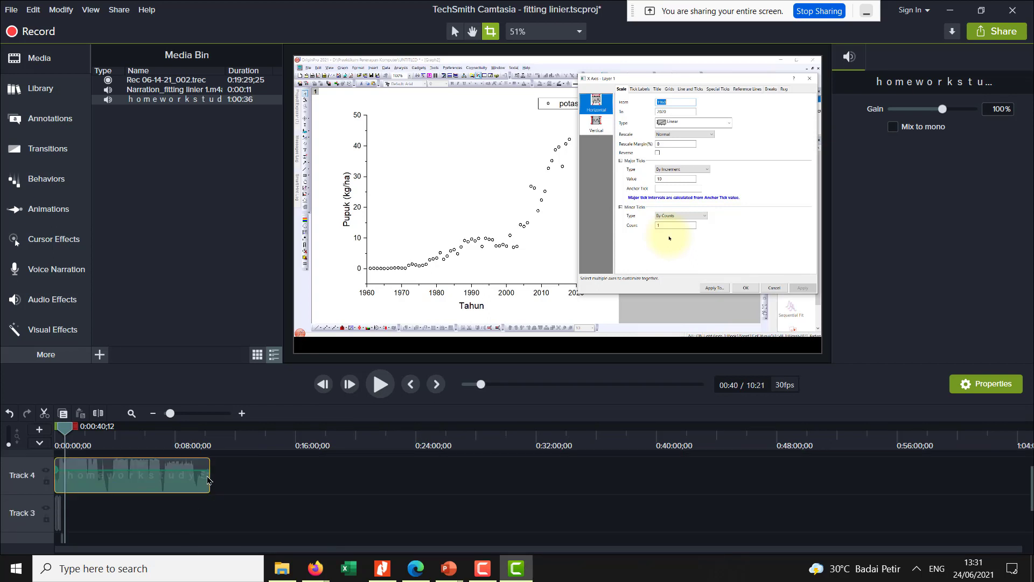
pyautogui.moveTo(210, 475); pyautogui.dragTo(137, 477)
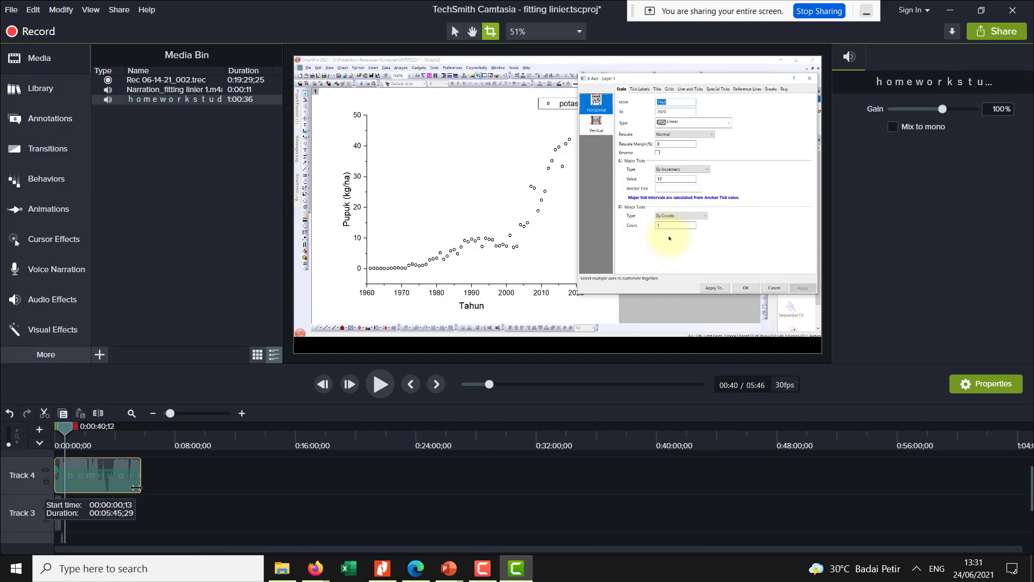
pyautogui.scroll(-2, 152, 510)
pyautogui.click(120, 520)
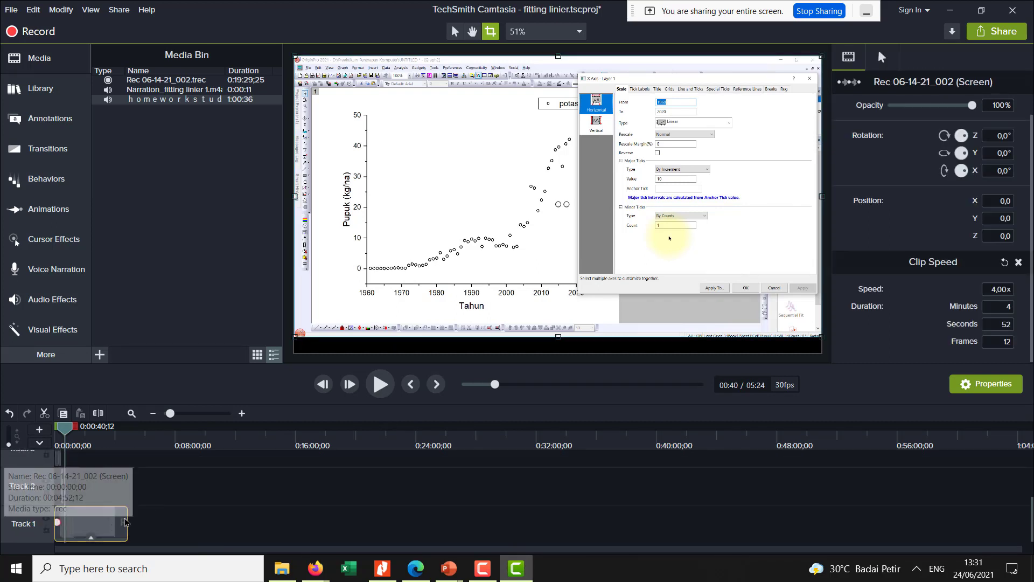
pyautogui.click(93, 446)
pyautogui.moveTo(98, 446); pyautogui.dragTo(127, 472)
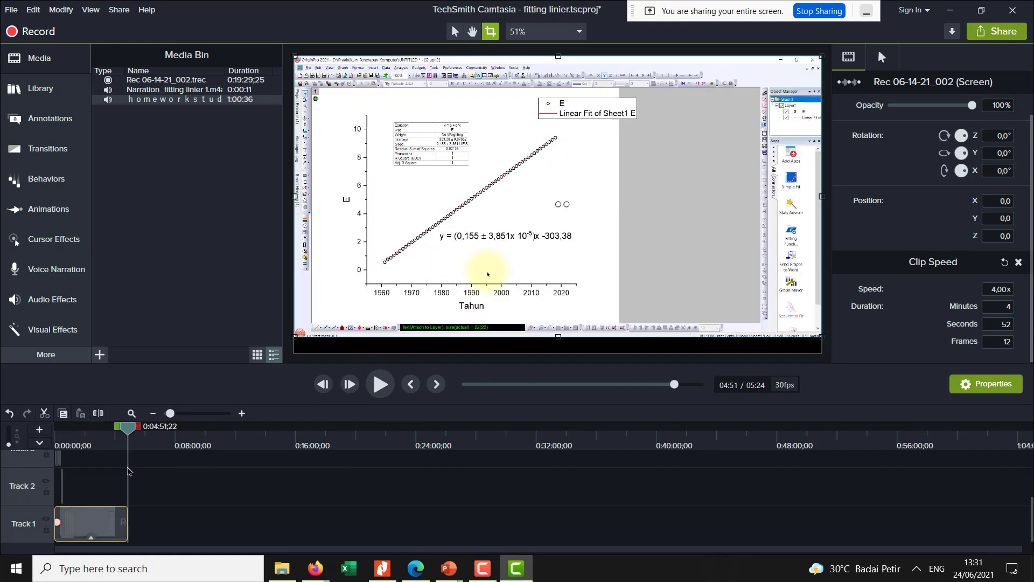
pyautogui.scroll(2, 134, 474)
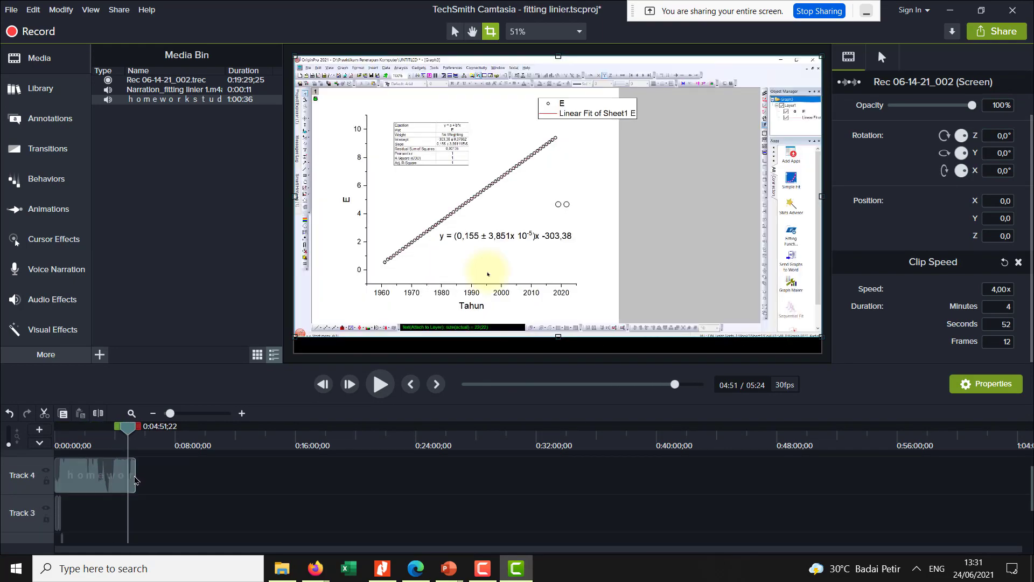
pyautogui.click(134, 482)
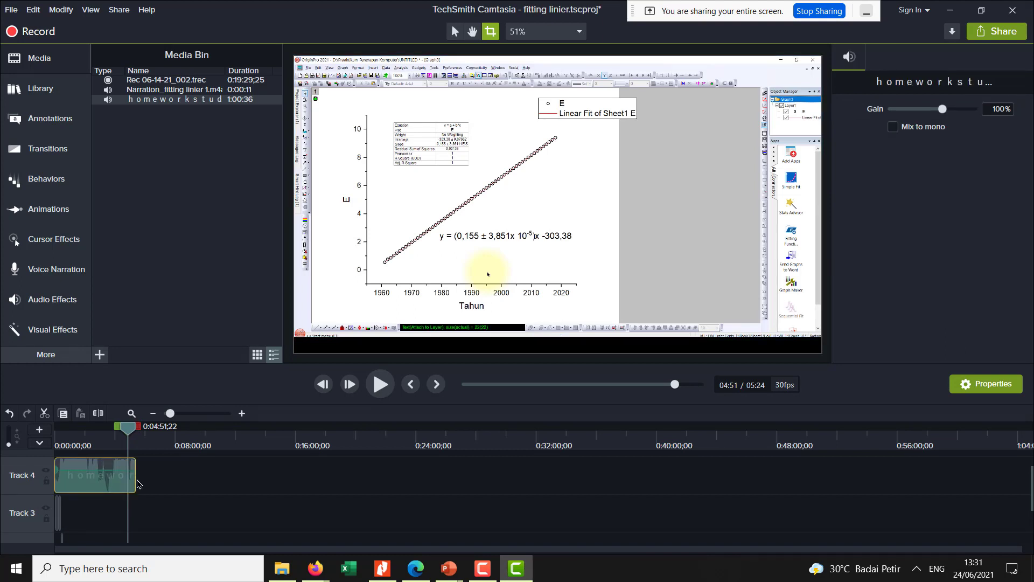
pyautogui.moveTo(135, 478); pyautogui.dragTo(128, 478)
# - Move the playhead to about 1:53 and lower the music clip's audio level on Track 4 to near its minimum
pyautogui.moveTo(130, 437); pyautogui.dragTo(83, 447)
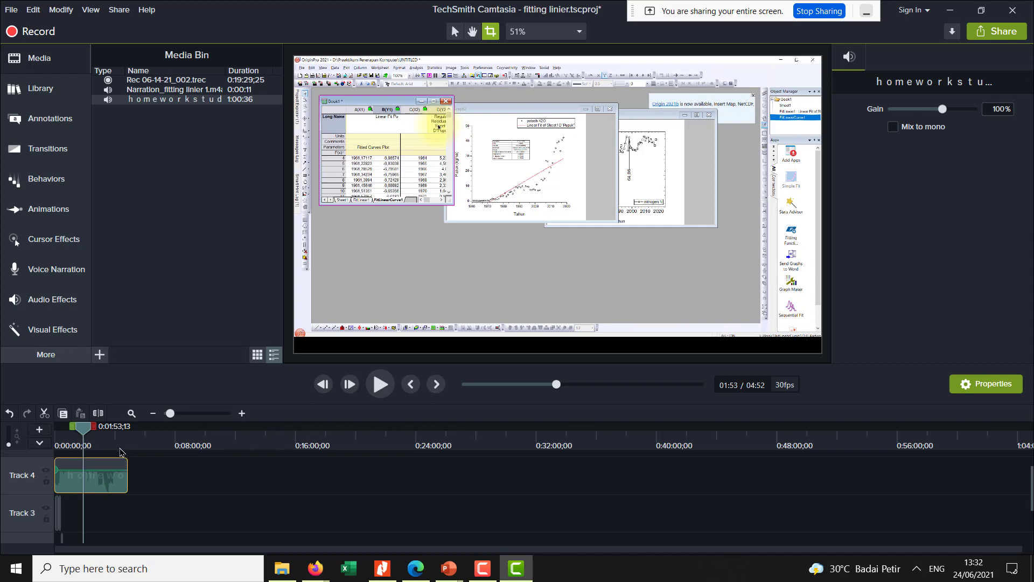
pyautogui.moveTo(102, 473); pyautogui.dragTo(80, 490)
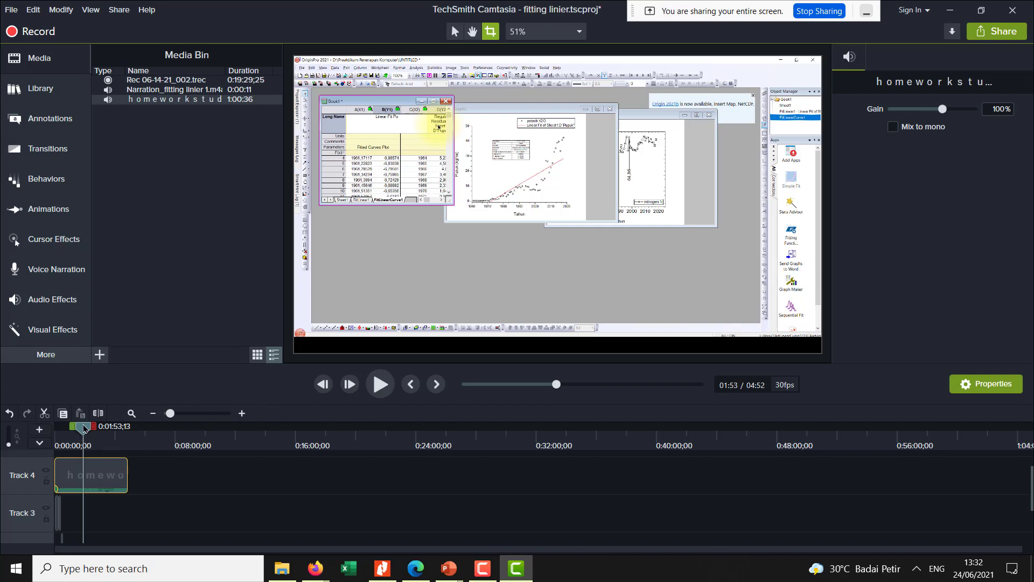
pyautogui.scroll(-2, 111, 472)
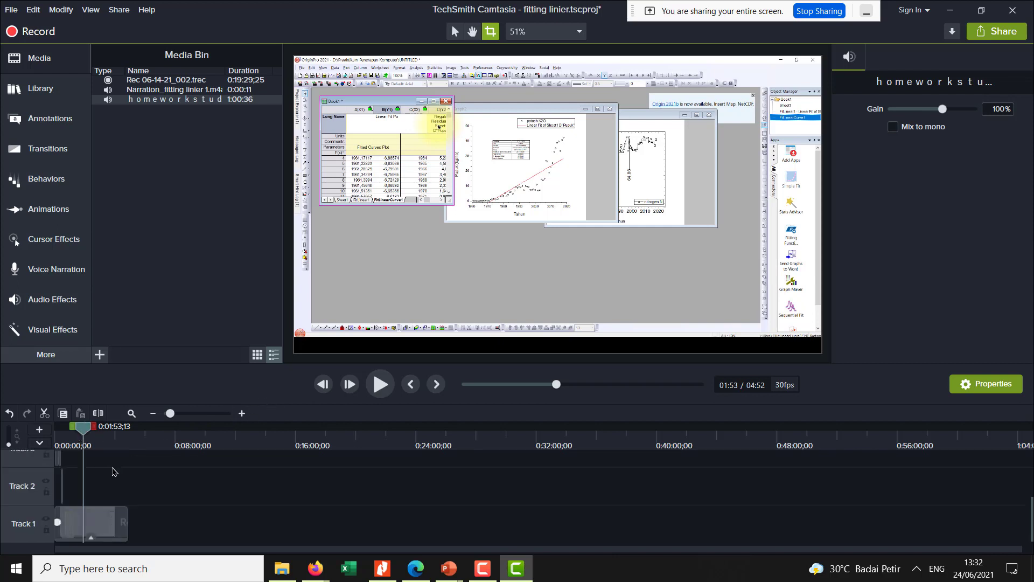
pyautogui.scroll(2, 114, 472)
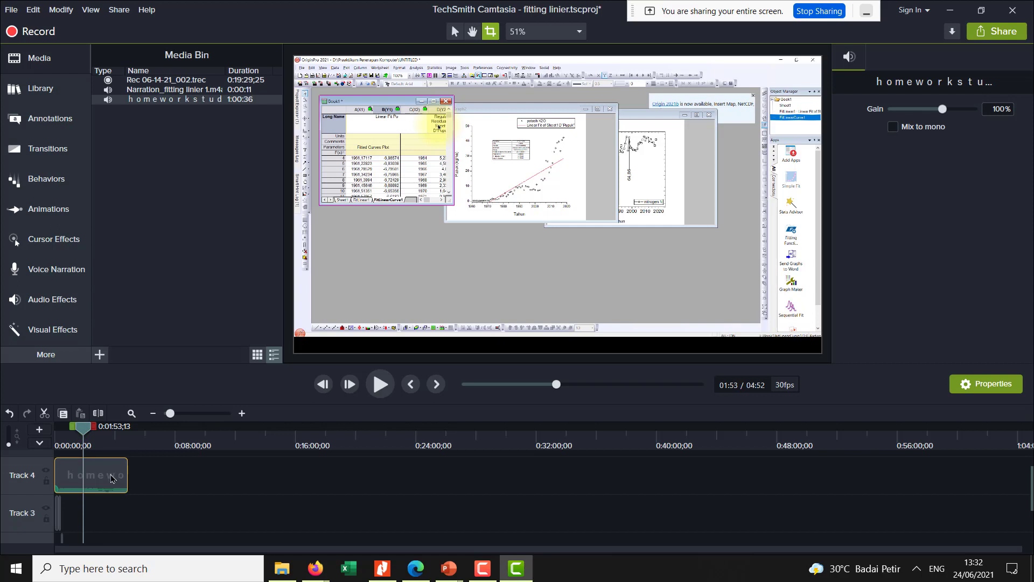
pyautogui.click(179, 458)
# - Select the screen recording on Track 1 and preview it from about 2:08 to 2:11
pyautogui.scroll(-2, 163, 478)
pyautogui.click(124, 522)
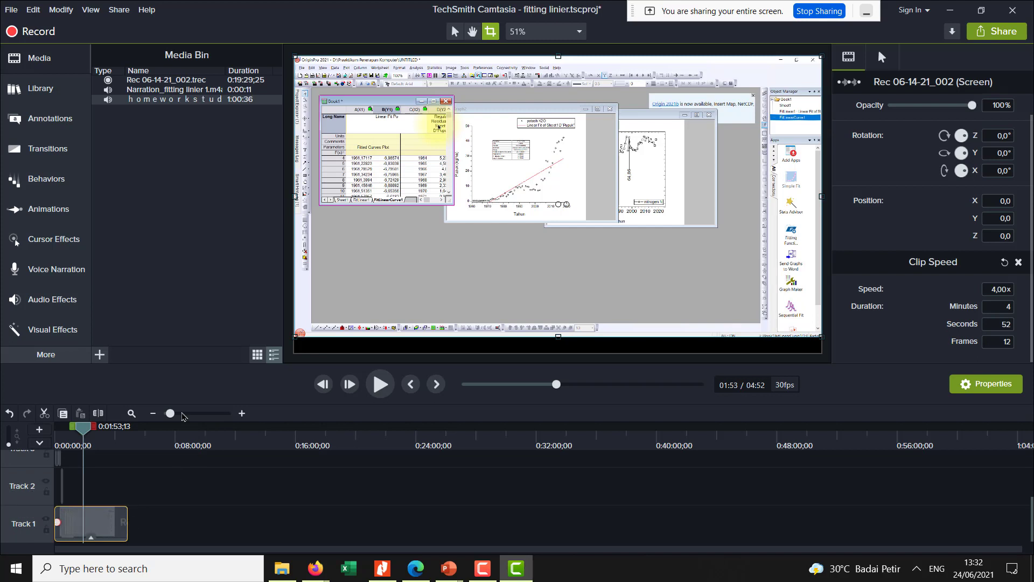
pyautogui.click(176, 414)
pyautogui.click(209, 417)
pyautogui.click(208, 416)
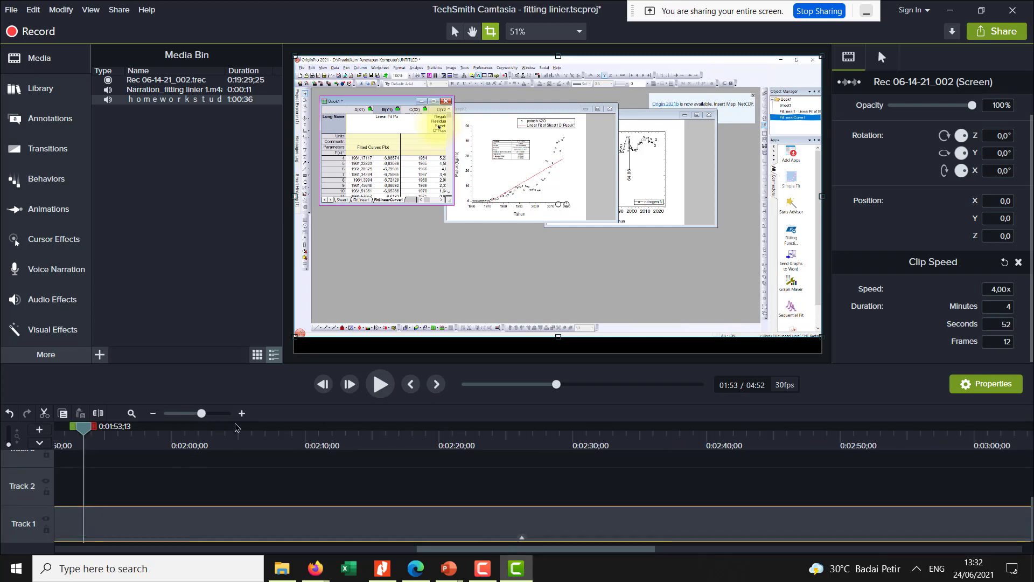
pyautogui.moveTo(84, 430); pyautogui.dragTo(193, 467)
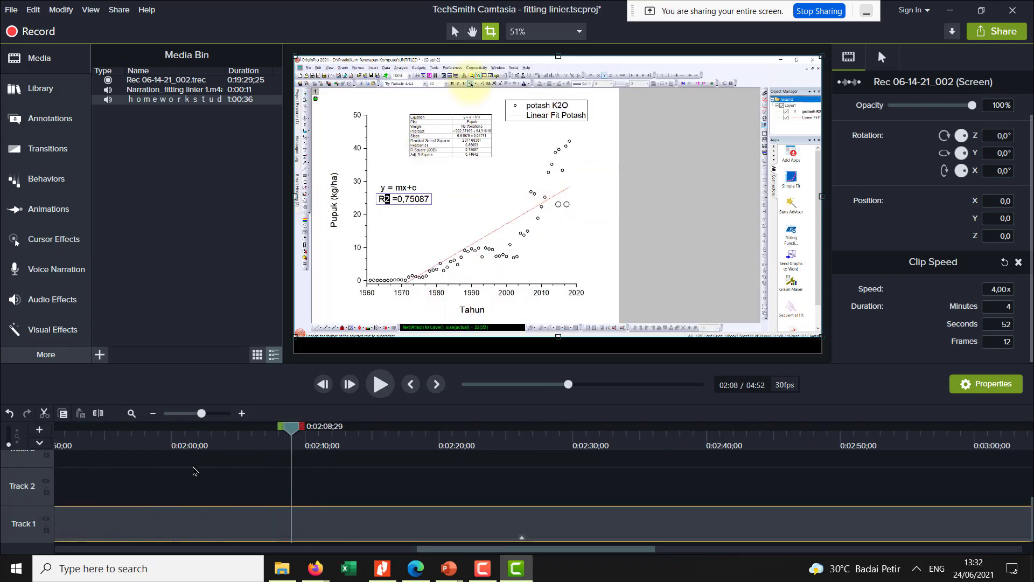
pyautogui.click(381, 389)
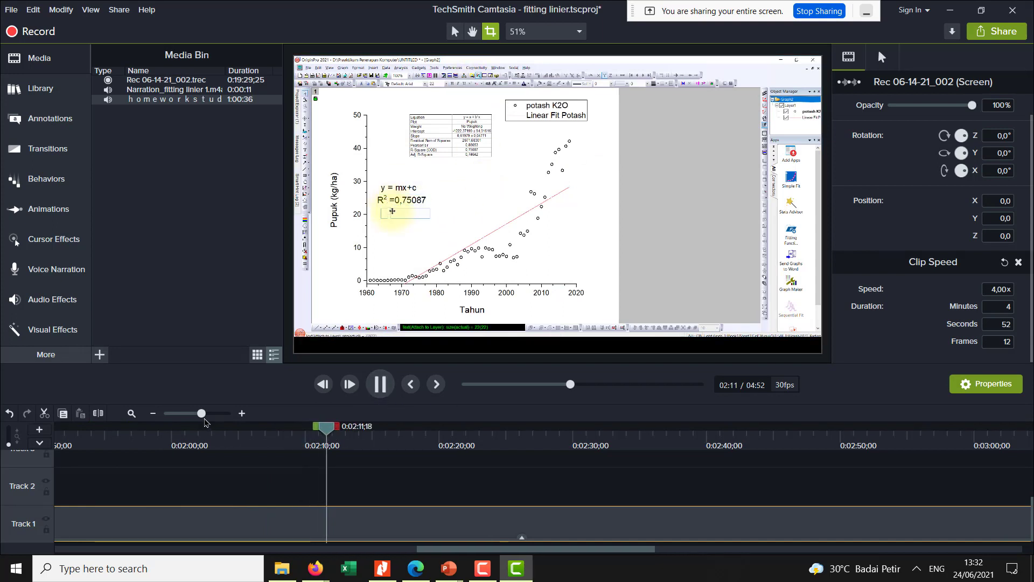
pyautogui.click(327, 438)
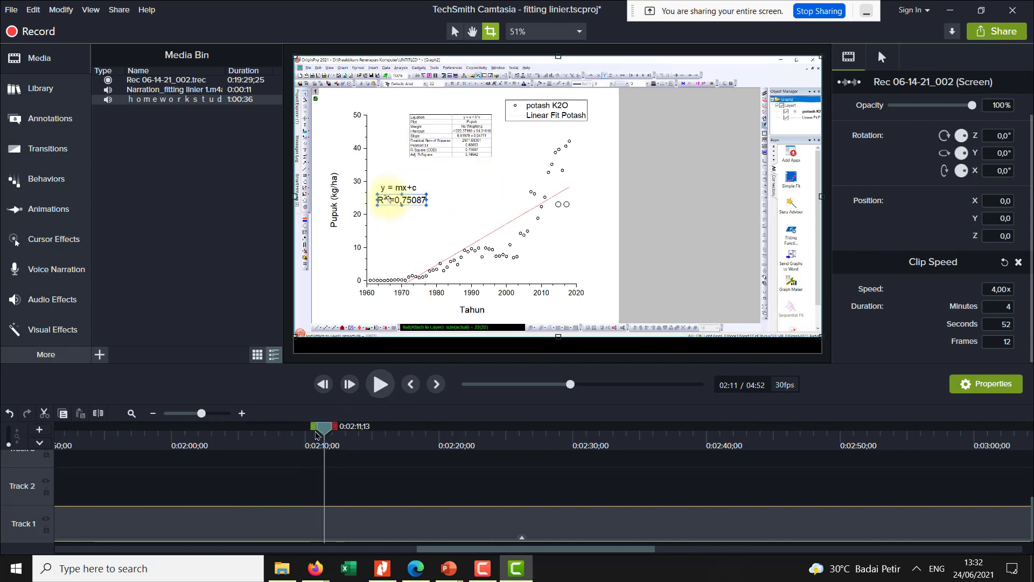
# - Split the Track 1 recording at about 2:13 and cut the section from about 2:11 to 2:17
pyautogui.moveTo(336, 429); pyautogui.dragTo(354, 443)
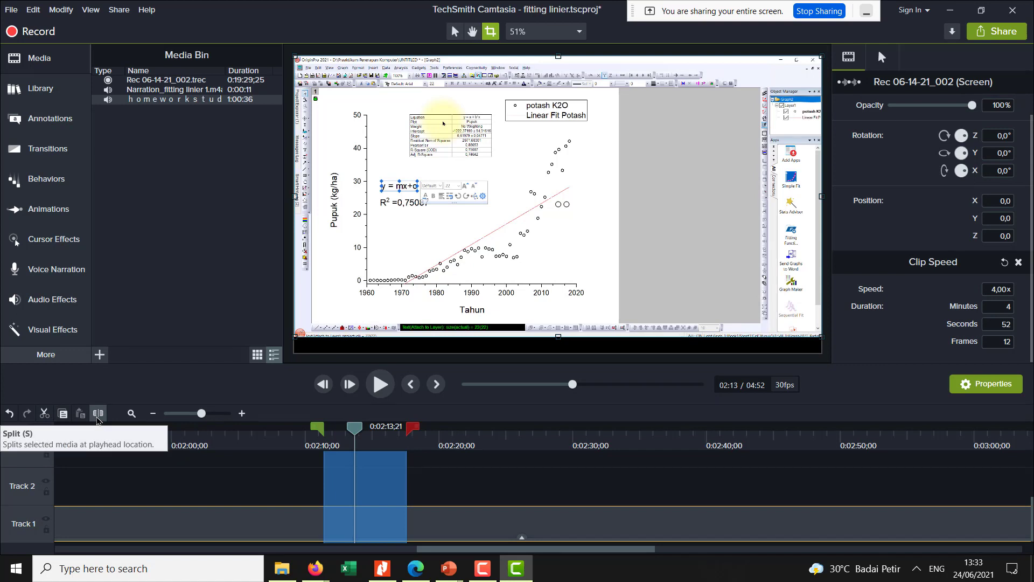
pyautogui.click(100, 415)
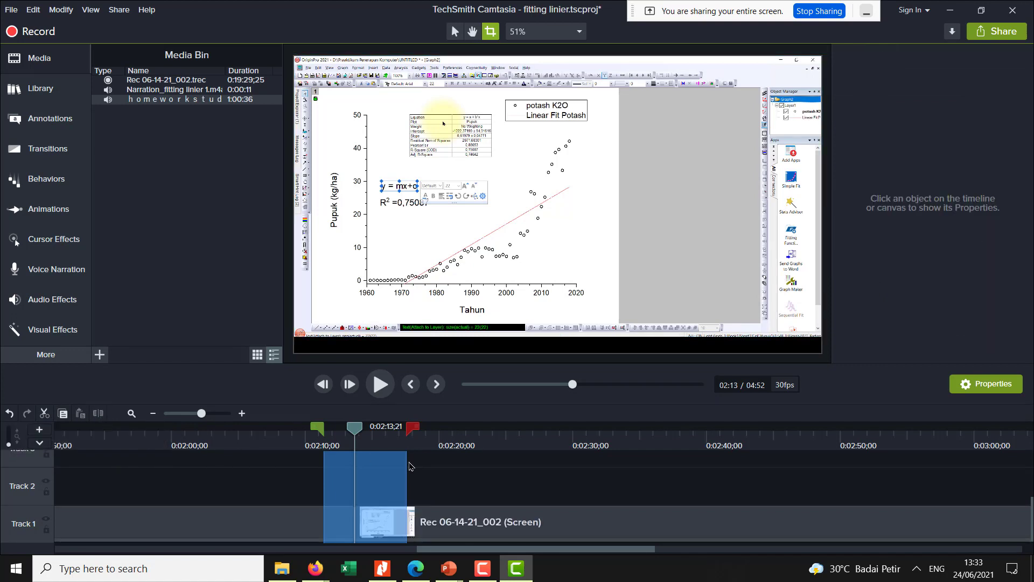
pyautogui.click(45, 413)
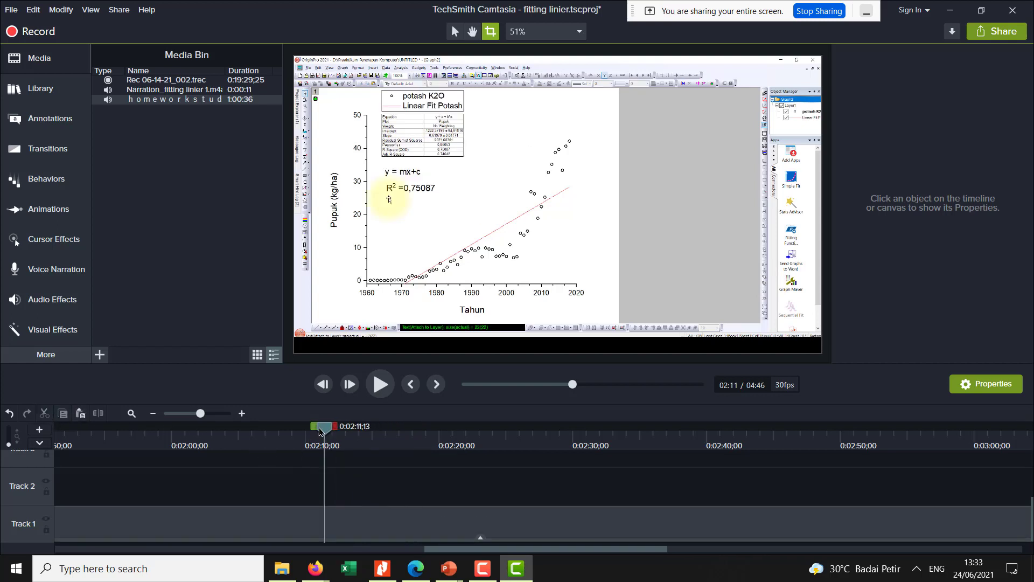
# - Cut the short section between about 2:12 and 2:13, then place the playhead near the cut
pyautogui.moveTo(319, 431); pyautogui.dragTo(356, 440)
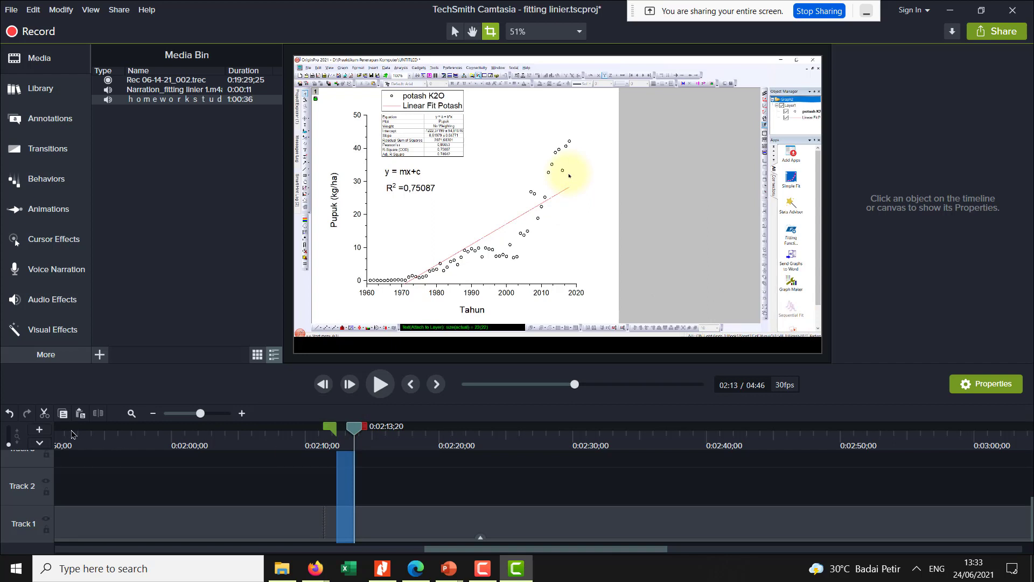
pyautogui.click(45, 413)
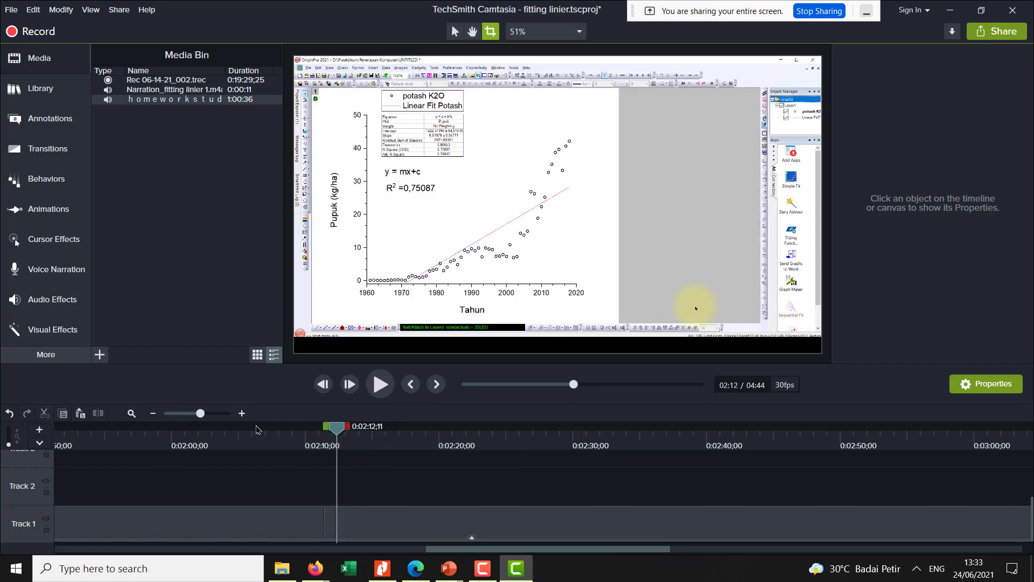
pyautogui.moveTo(334, 435)
pyautogui.mouseDown()
pyautogui.moveTo(325, 436)
pyautogui.moveTo(349, 435)
pyautogui.mouseUp()
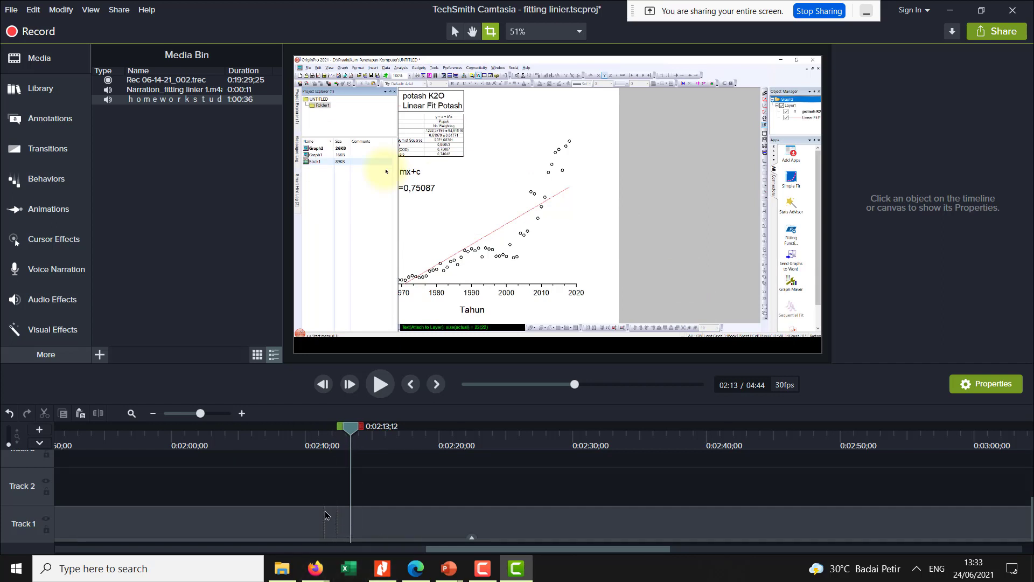
pyautogui.moveTo(358, 428)
pyautogui.mouseDown()
pyautogui.moveTo(317, 431)
pyautogui.moveTo(351, 446)
pyautogui.mouseUp()
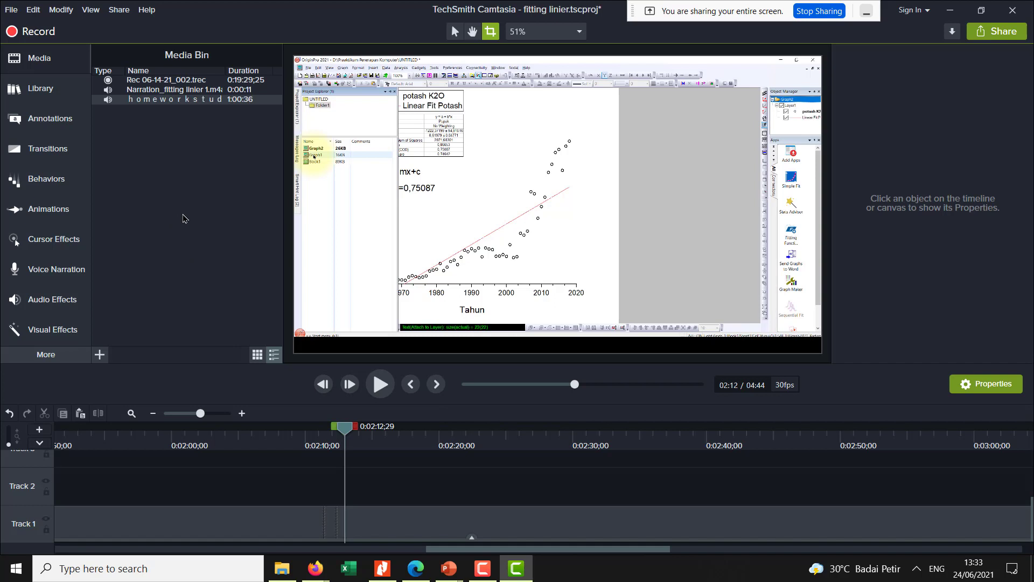
# - Add the Interactive Hotspot visual effect to the Track 1 recording and return the playhead to the start
pyautogui.click(58, 327)
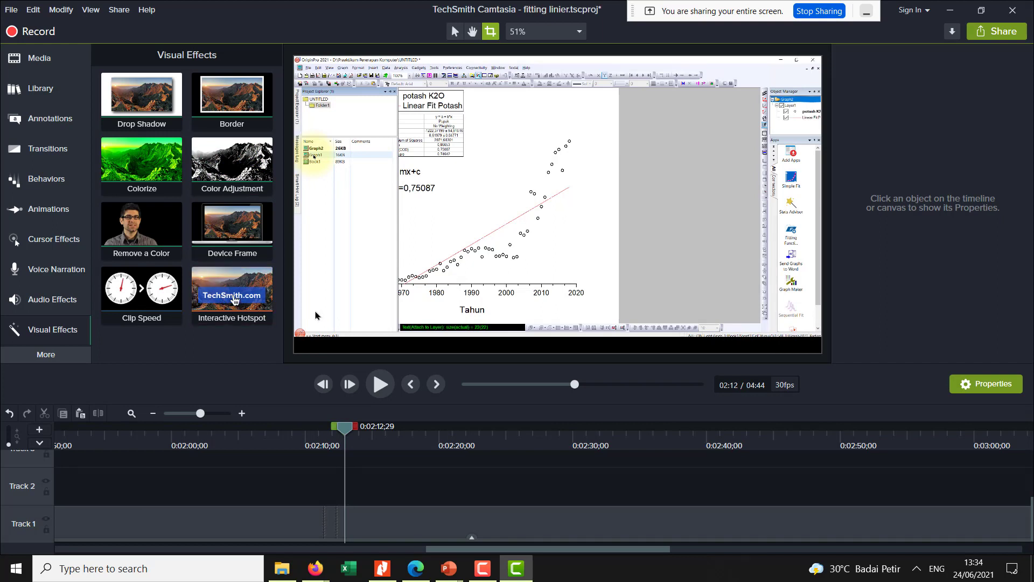
pyautogui.moveTo(261, 313); pyautogui.dragTo(151, 521)
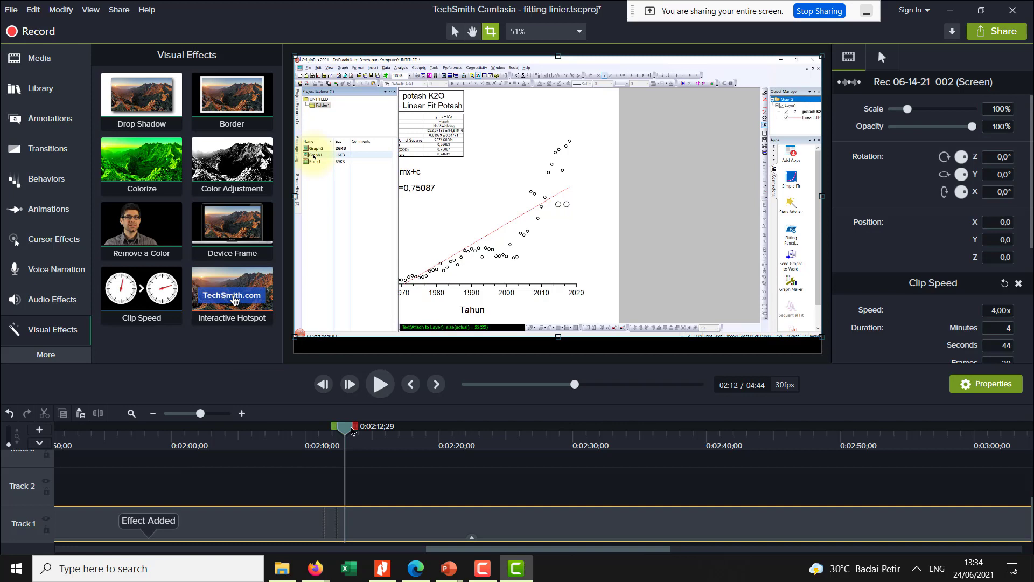
pyautogui.moveTo(346, 428); pyautogui.dragTo(7, 485)
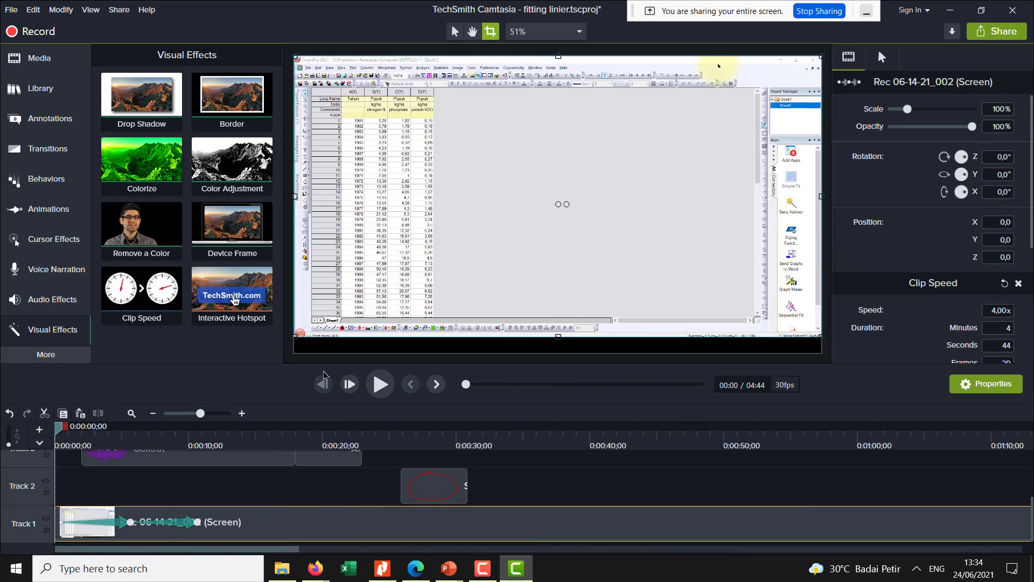
pyautogui.moveTo(231, 296); pyautogui.dragTo(186, 520)
# - Preview the edited project from the start to about 0:22 and return the playhead to 0:00
pyautogui.click(380, 384)
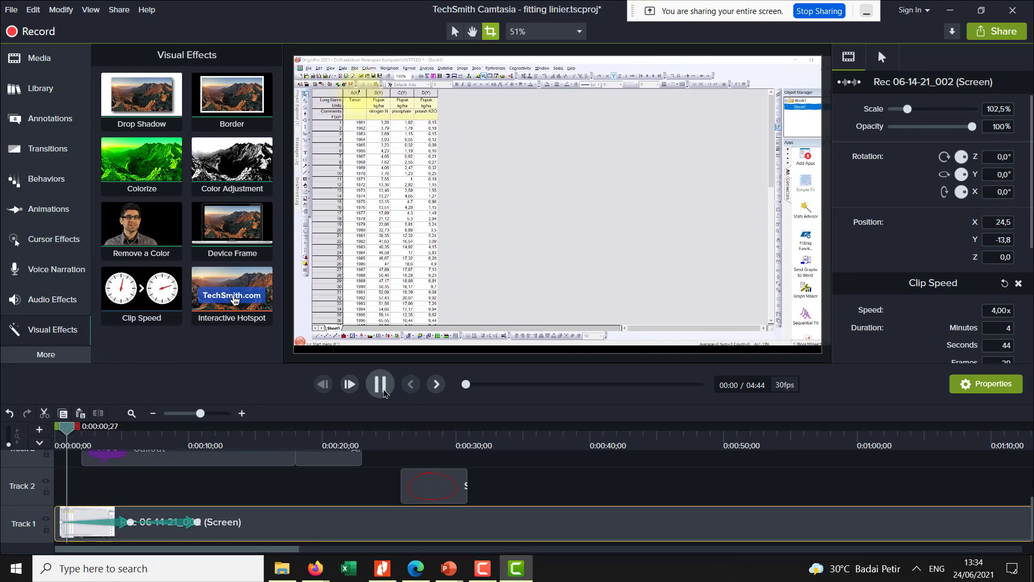
pyautogui.moveTo(86, 436); pyautogui.dragTo(324, 436)
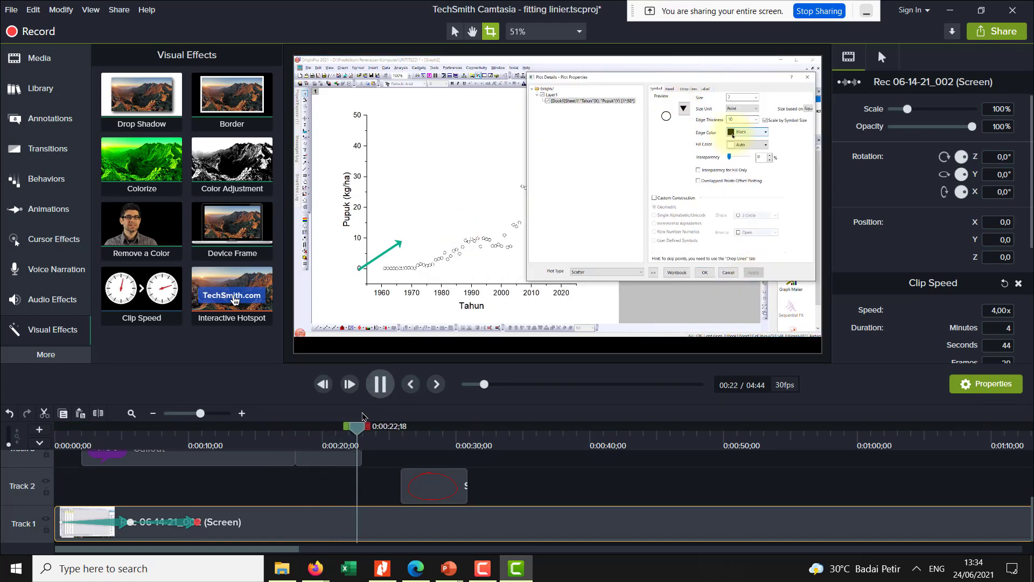
pyautogui.moveTo(374, 430); pyautogui.dragTo(52, 456)
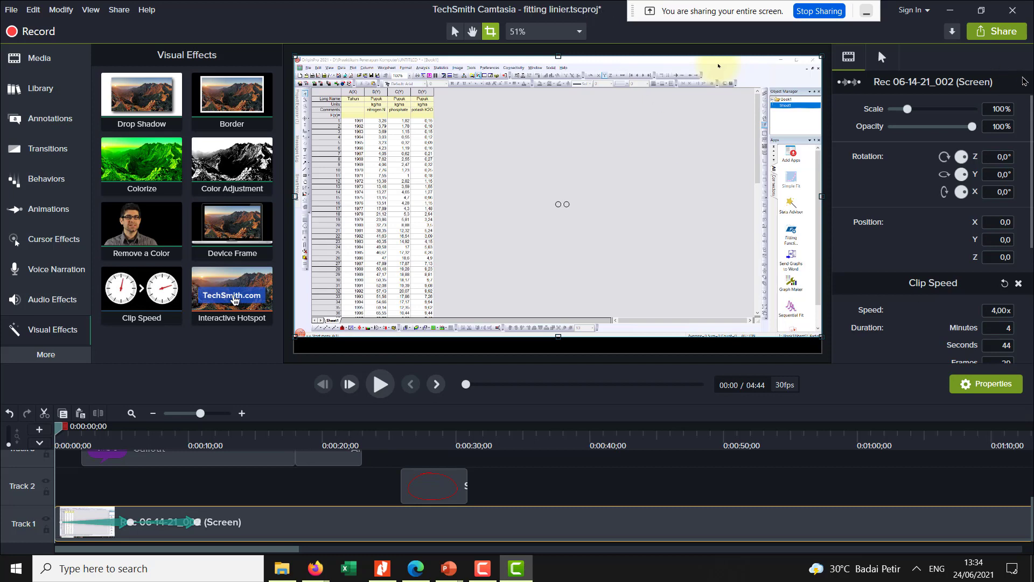
# - Start exporting the project to a local file with the MP4 with Smart Player (up to 1080p) preset
pyautogui.click(1011, 32)
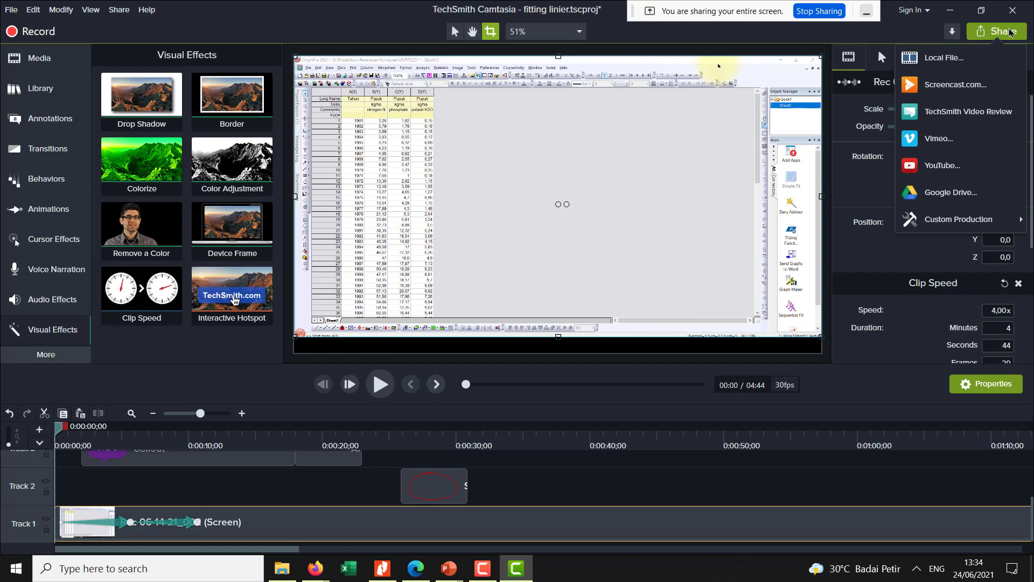
pyautogui.click(1011, 32)
pyautogui.click(1011, 32)
pyautogui.moveTo(957, 210)
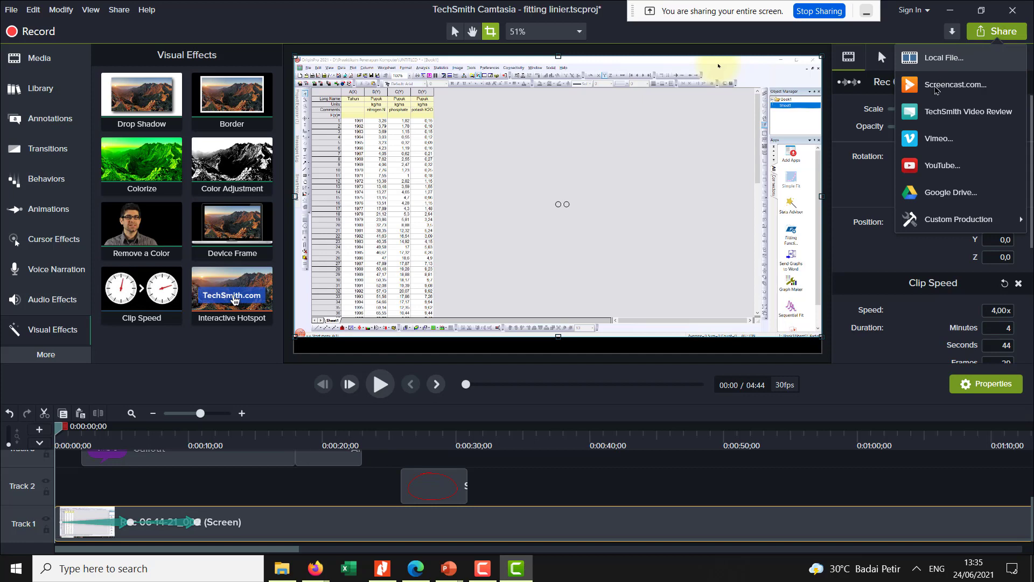
pyautogui.click(948, 58)
pyautogui.click(580, 170)
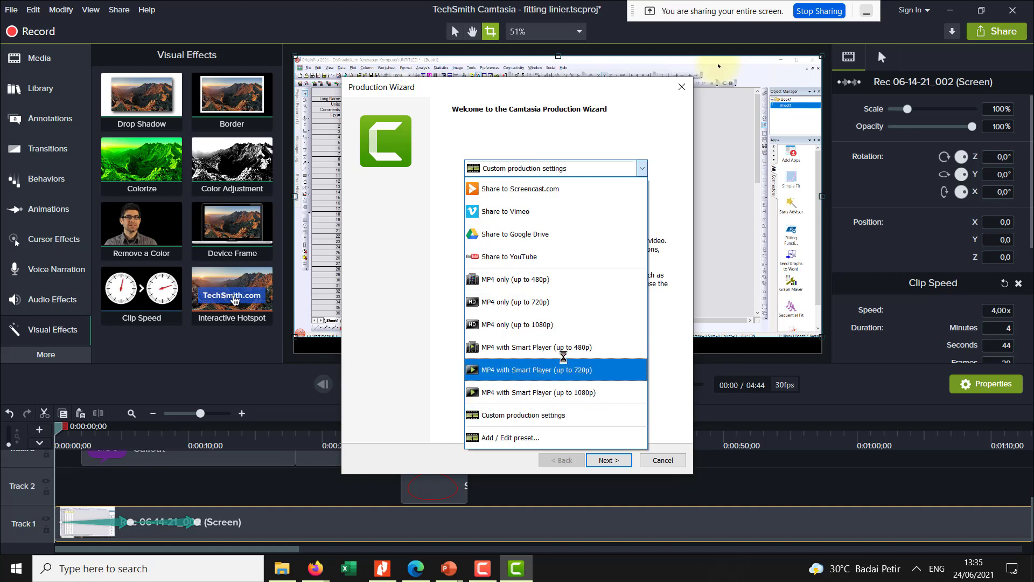
pyautogui.click(572, 394)
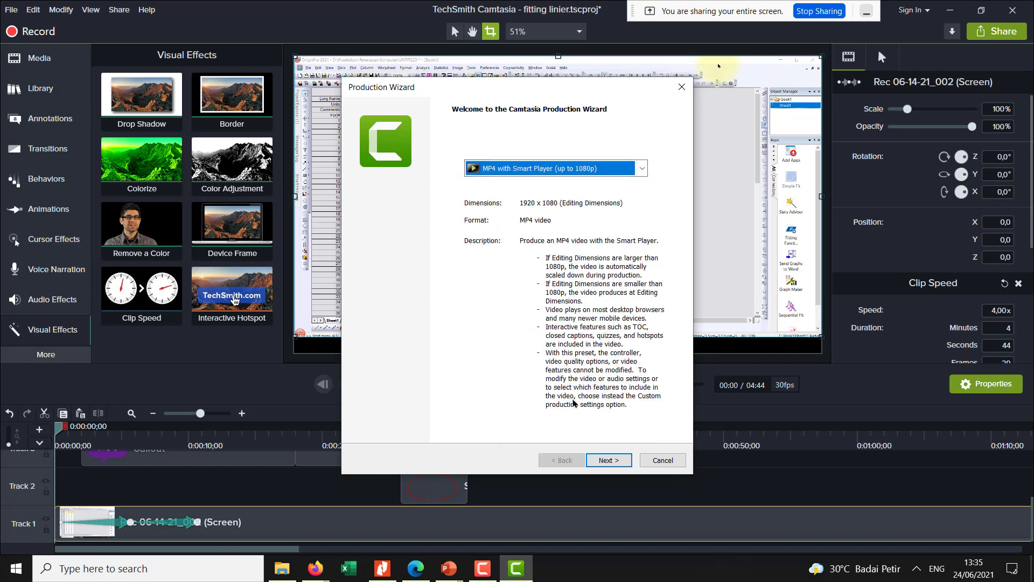
pyautogui.click(609, 460)
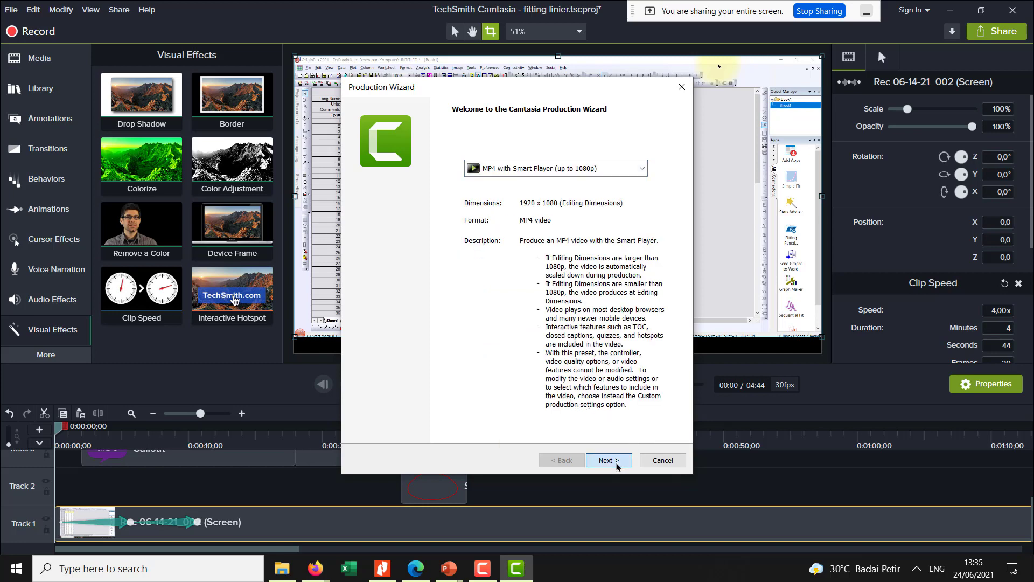
# - Try to render the video as "latihan membuat video" in D:\Praaktikum Penerapan Komputer, and cancel the rendering
pyautogui.click(654, 197)
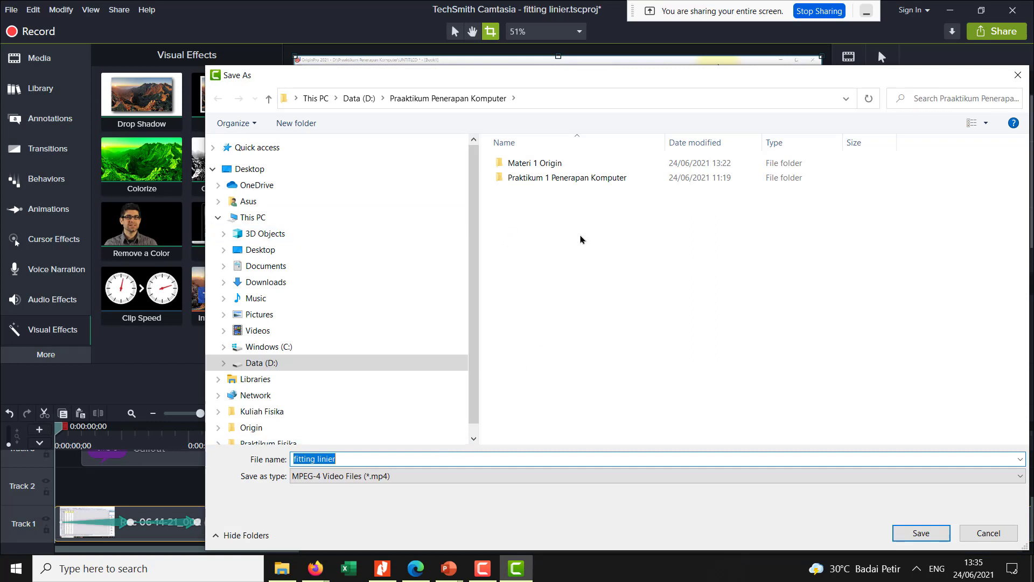
pyautogui.write('latihan membuat video')
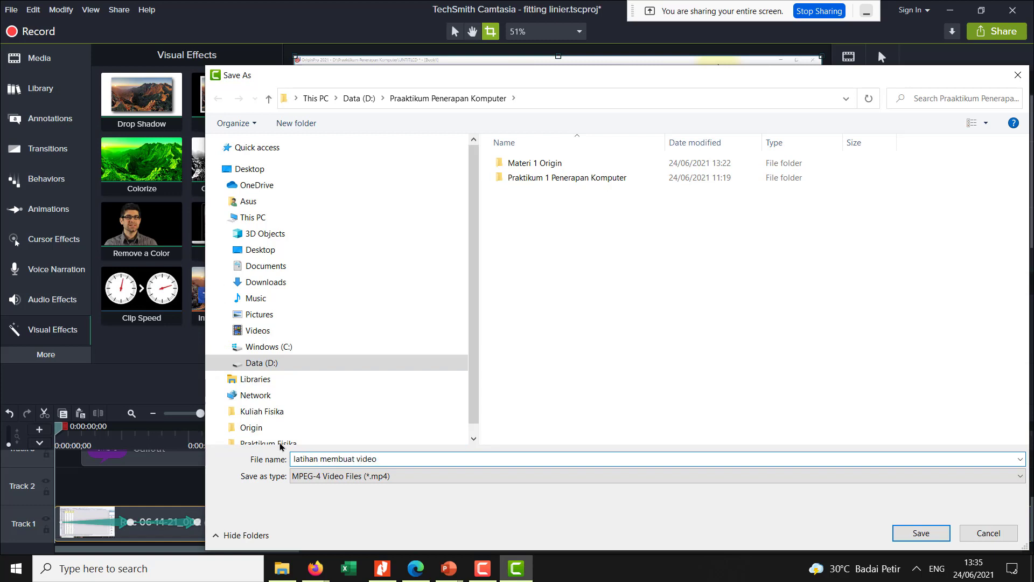
pyautogui.click(937, 535)
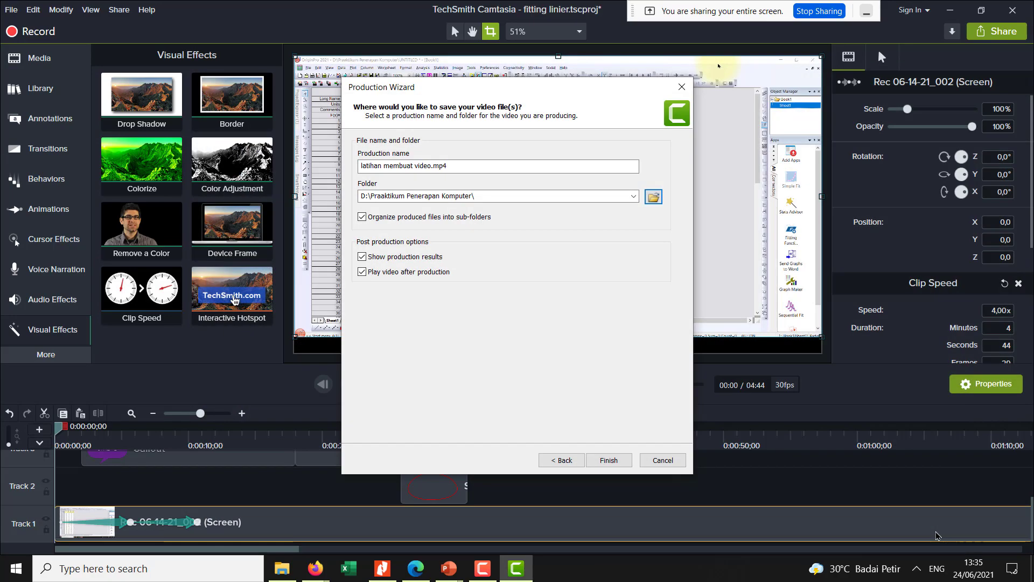
pyautogui.click(609, 461)
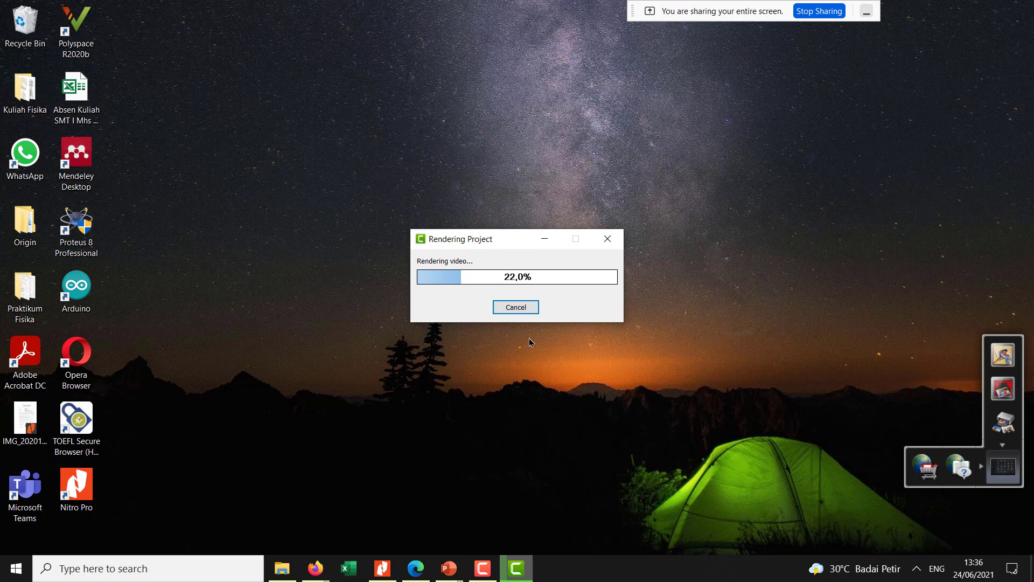
pyautogui.click(520, 312)
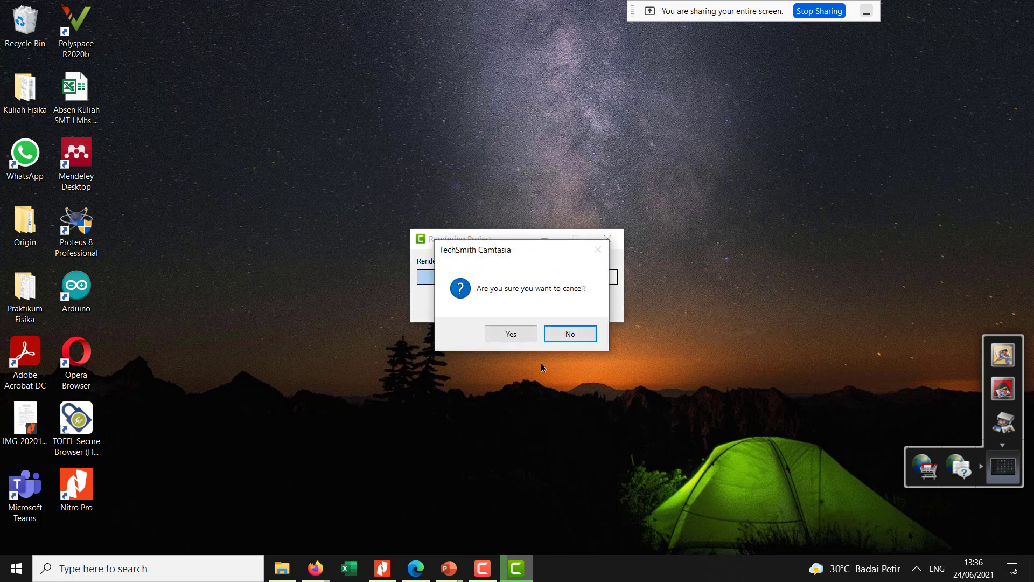
pyautogui.click(509, 334)
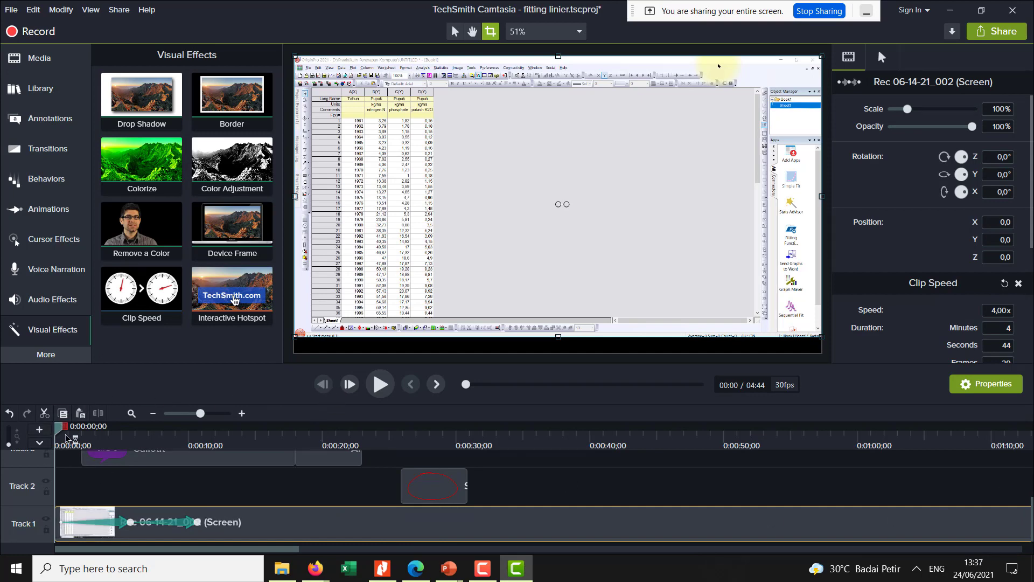
# - Cut the timeline section from about 0:48 to the end of the project at 4:44
pyautogui.moveTo(66, 435); pyautogui.dragTo(1019, 429)
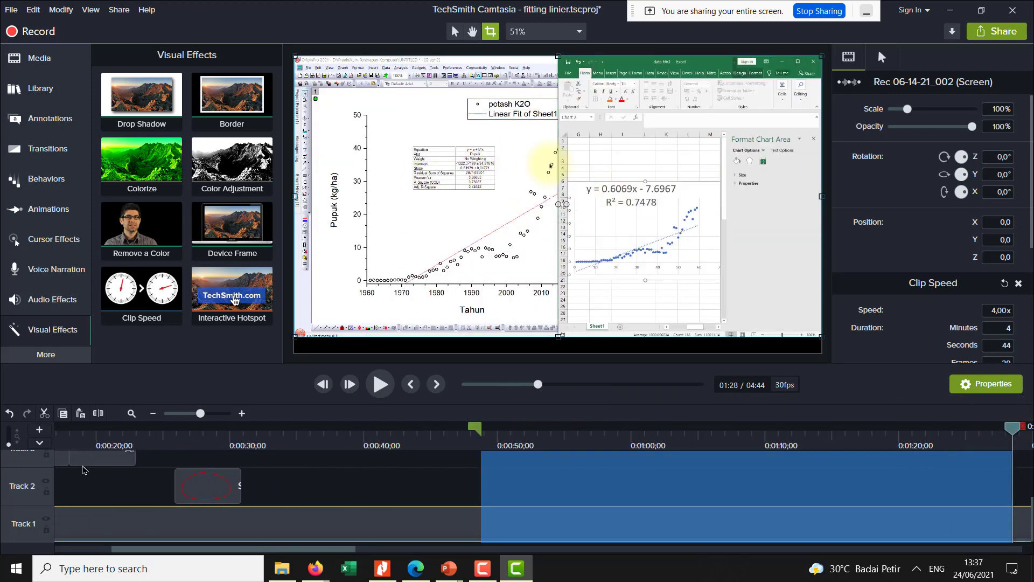
pyautogui.moveTo(199, 414); pyautogui.dragTo(426, 427)
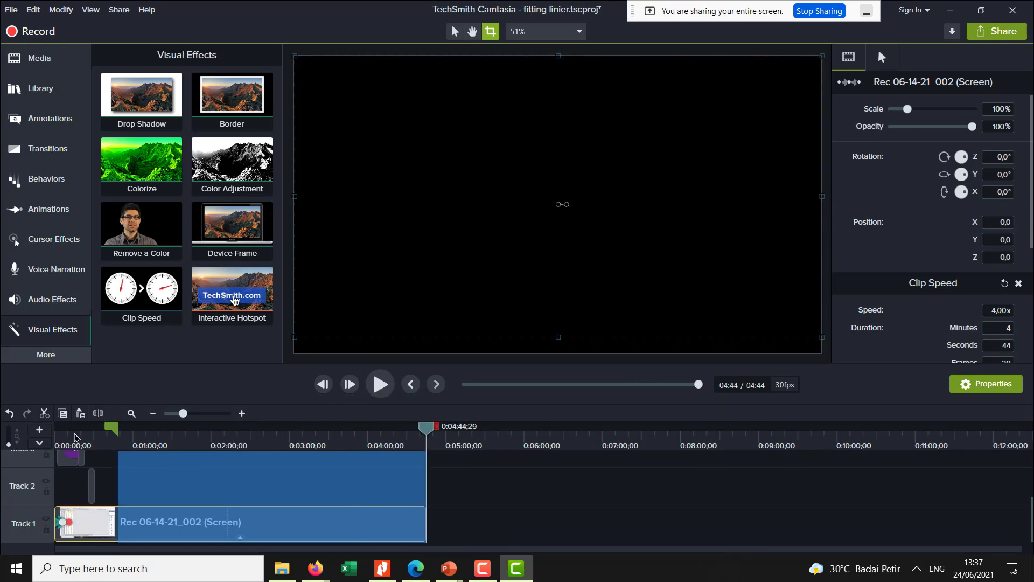
pyautogui.click(44, 414)
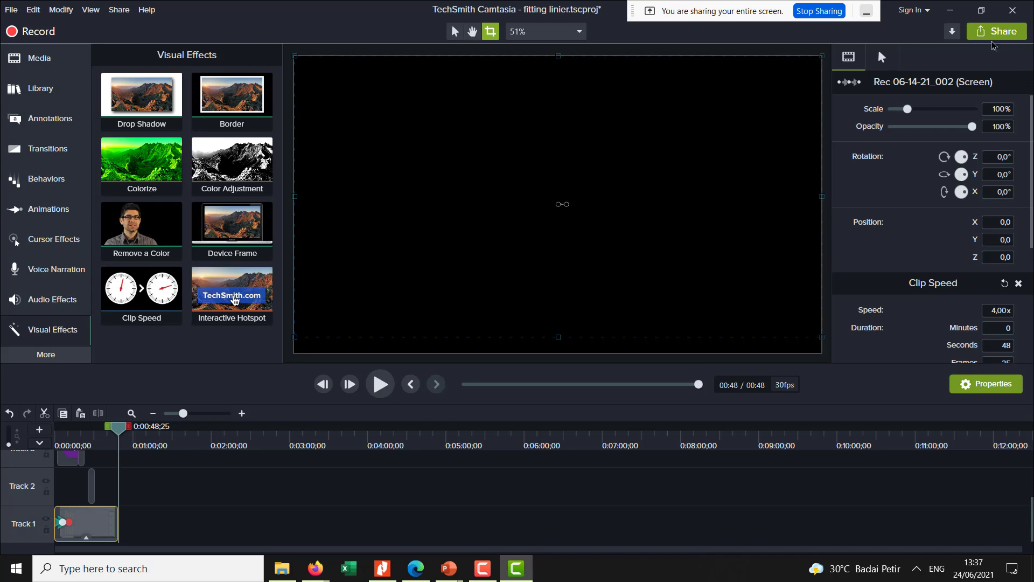
# - Set up a local-file export of the shortened project, keeping MP4 with Smart Player (up to 1080p), and proceed to the file name settings
pyautogui.click(993, 34)
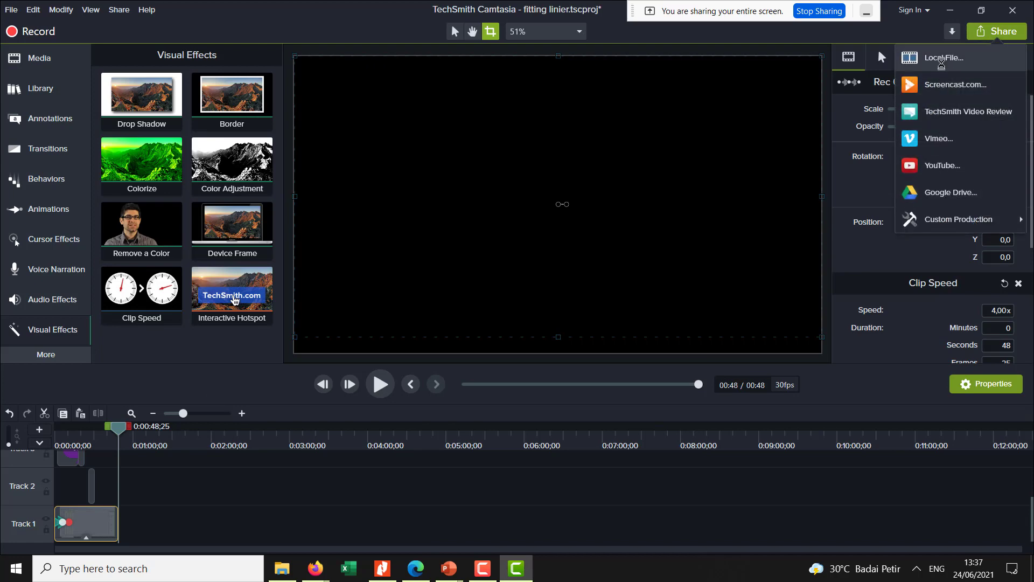
pyautogui.click(941, 59)
pyautogui.click(533, 170)
pyautogui.click(532, 171)
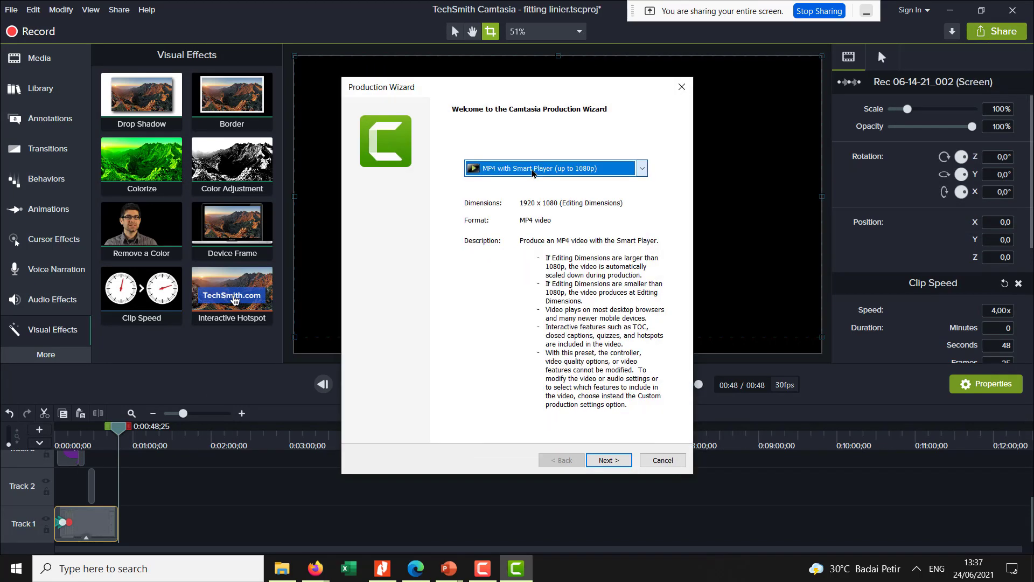
pyautogui.click(609, 460)
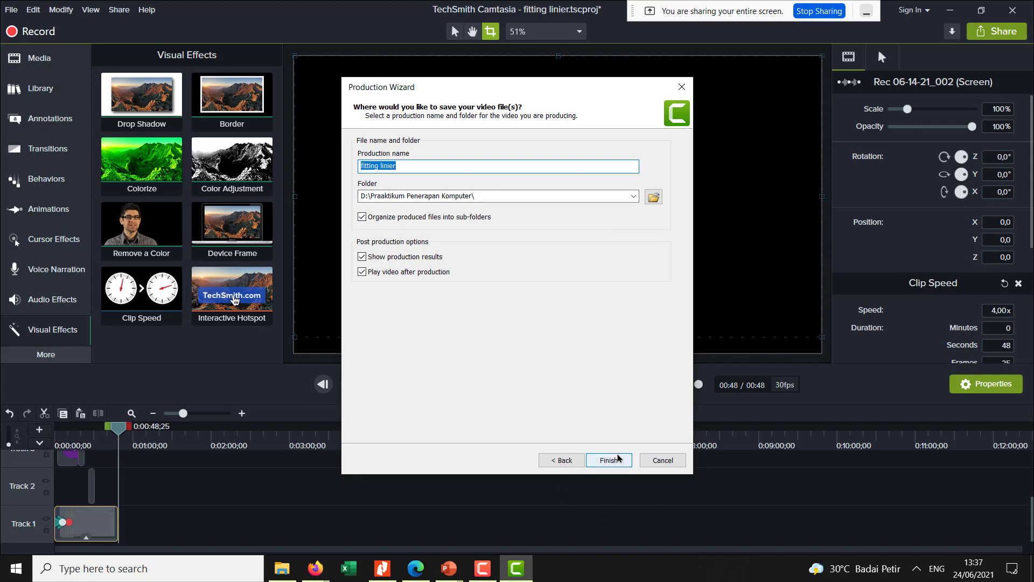
# - Render the video as "fitting linier" in D:\Praaktikum Penerapan Komputer, dismiss the browser playback, and open the production folder
pyautogui.click(618, 458)
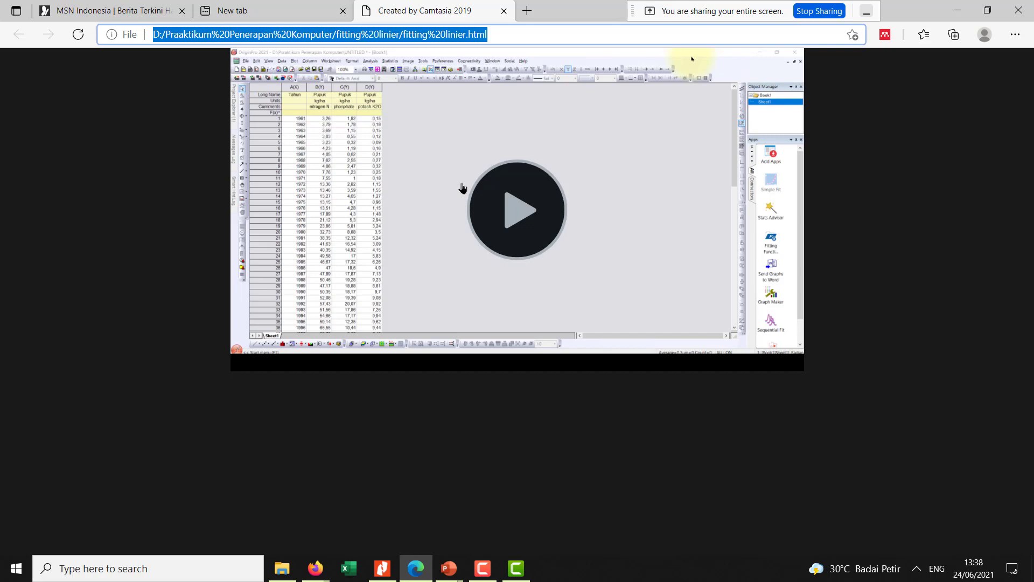
pyautogui.click(958, 10)
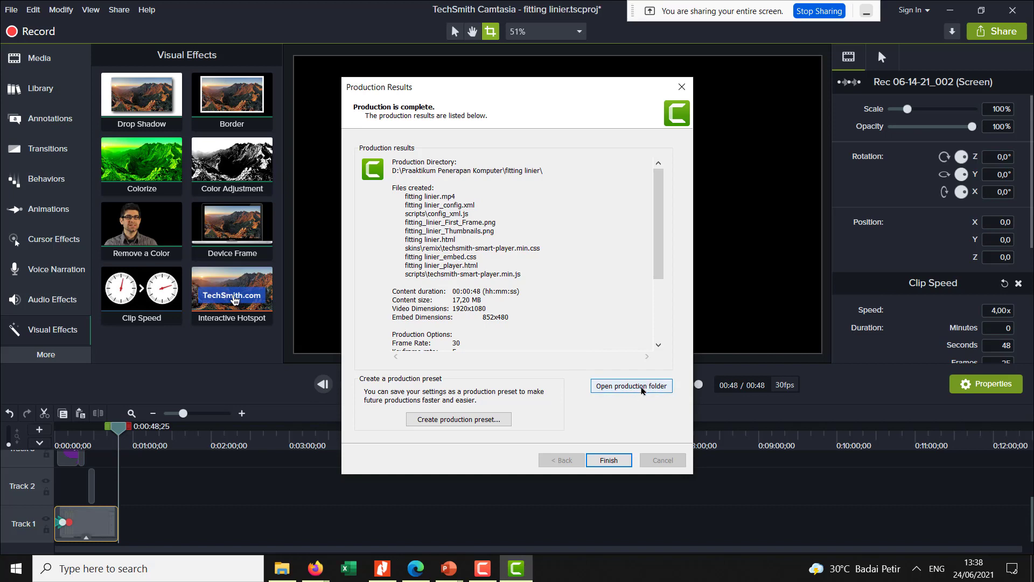
pyautogui.click(643, 390)
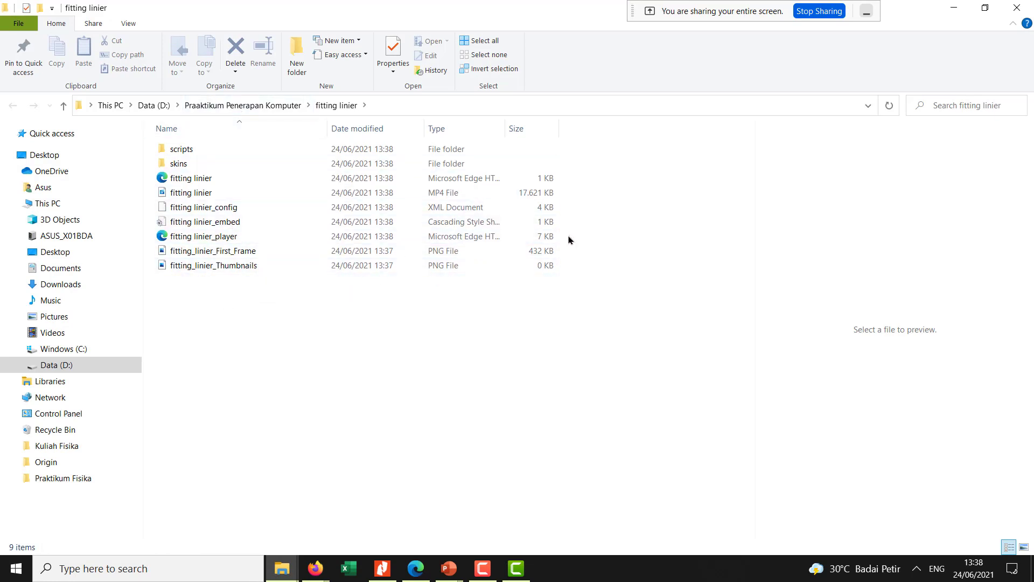
# - Preview the produced fitting linier MP4 and the First_Frame and Thumbnails PNG files in the output folder
pyautogui.click(437, 193)
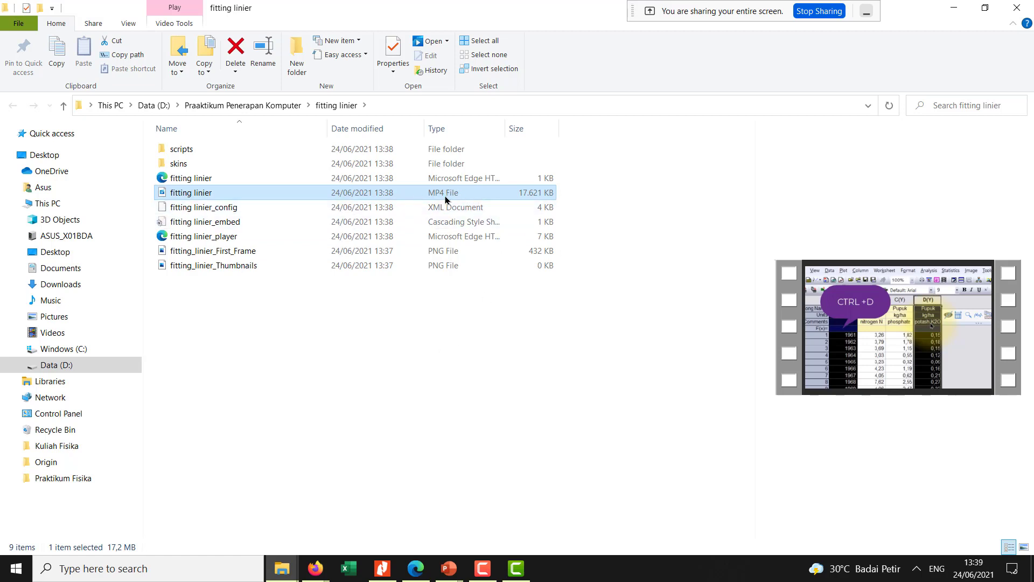
pyautogui.click(230, 251)
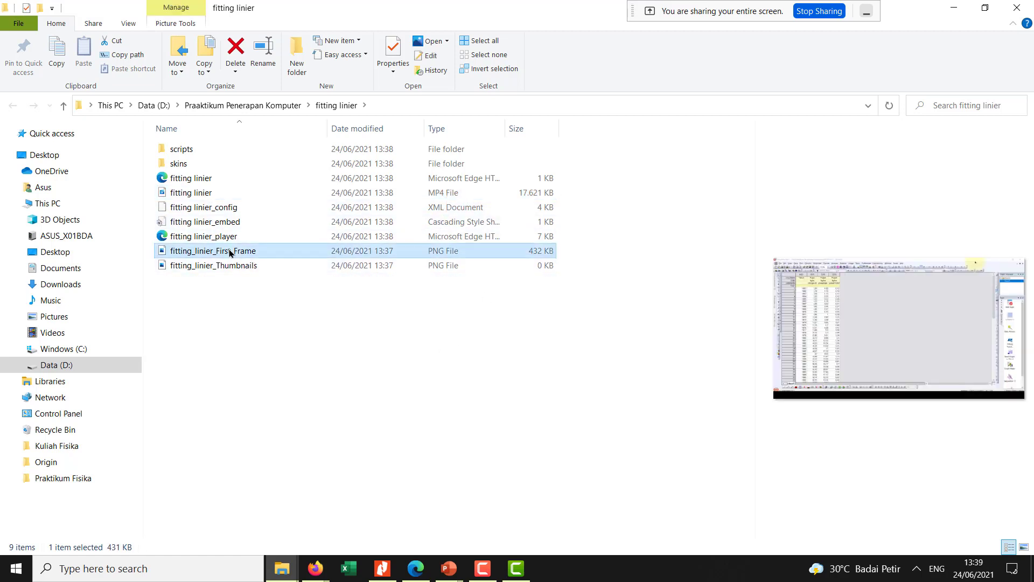
pyautogui.click(261, 266)
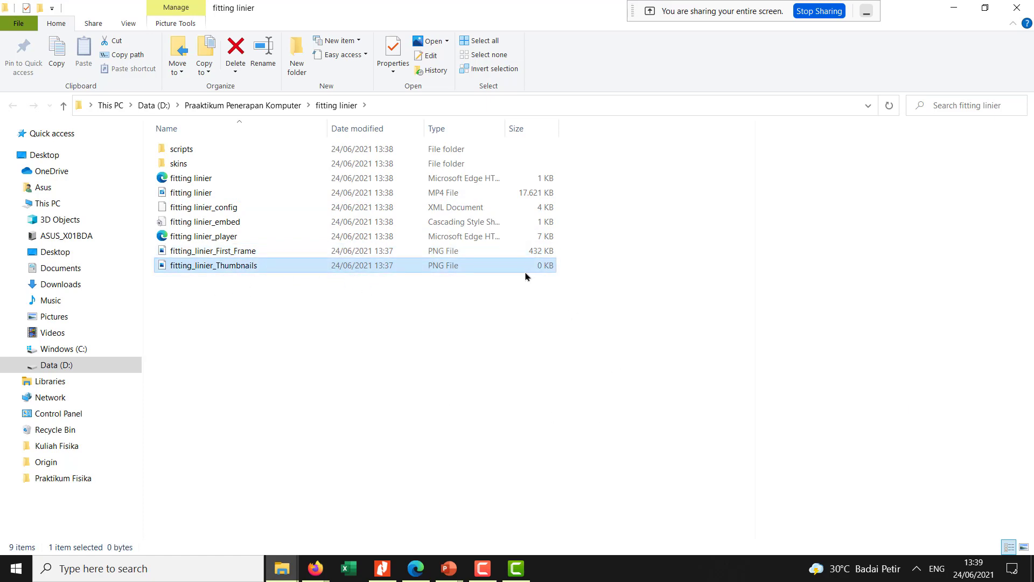
pyautogui.click(500, 255)
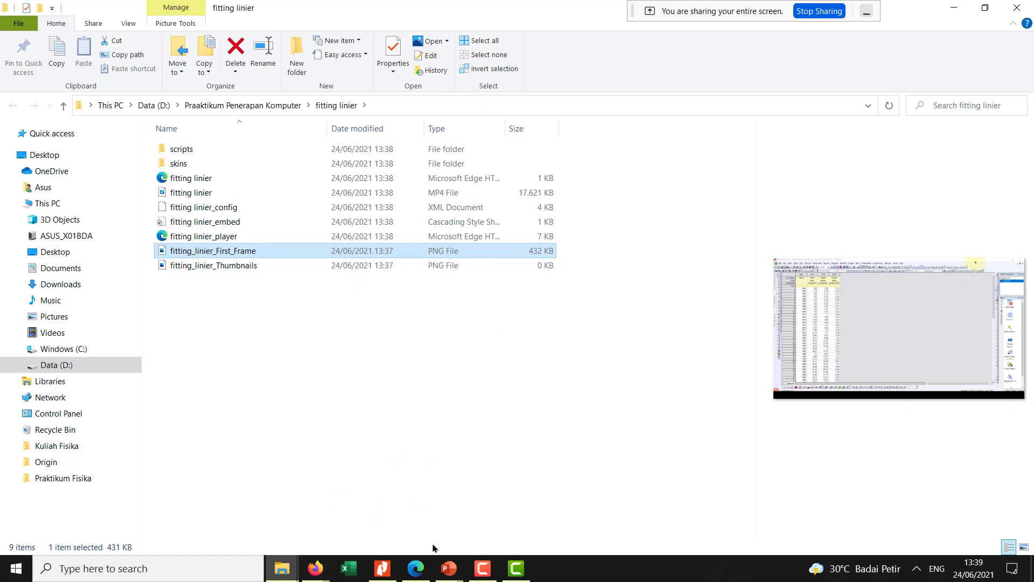
pyautogui.click(315, 570)
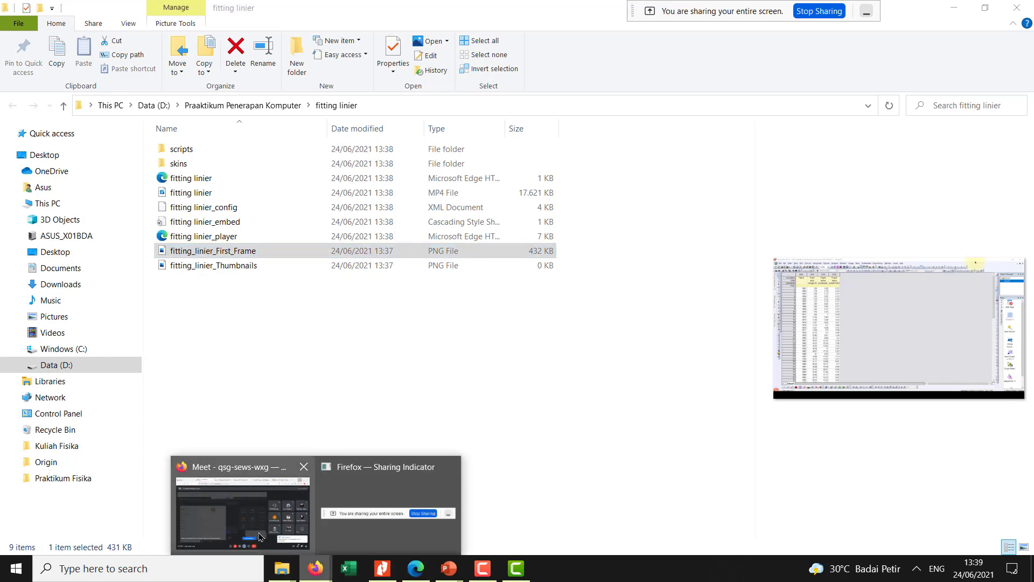
pyautogui.click(664, 461)
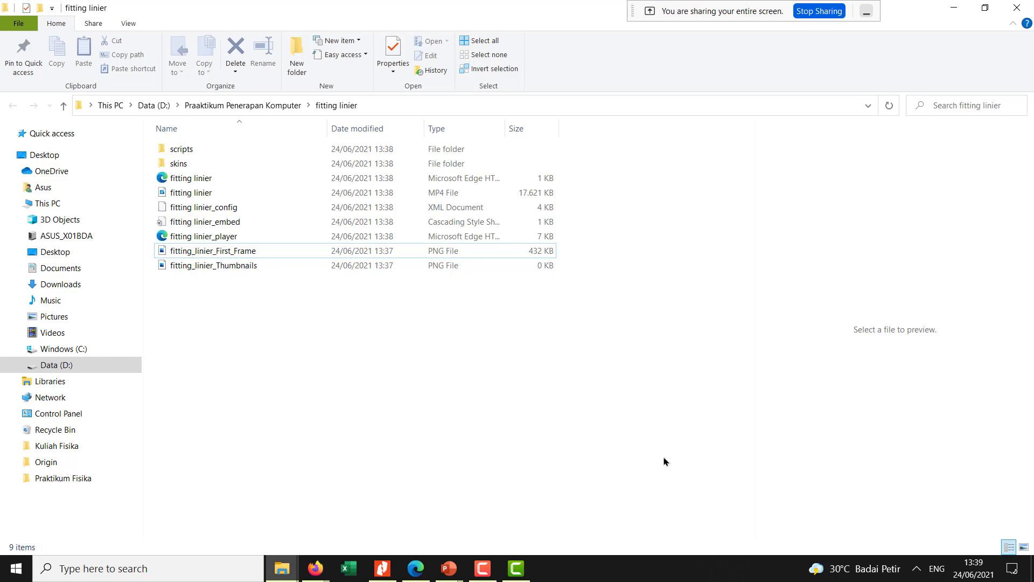
pyautogui.click(314, 576)
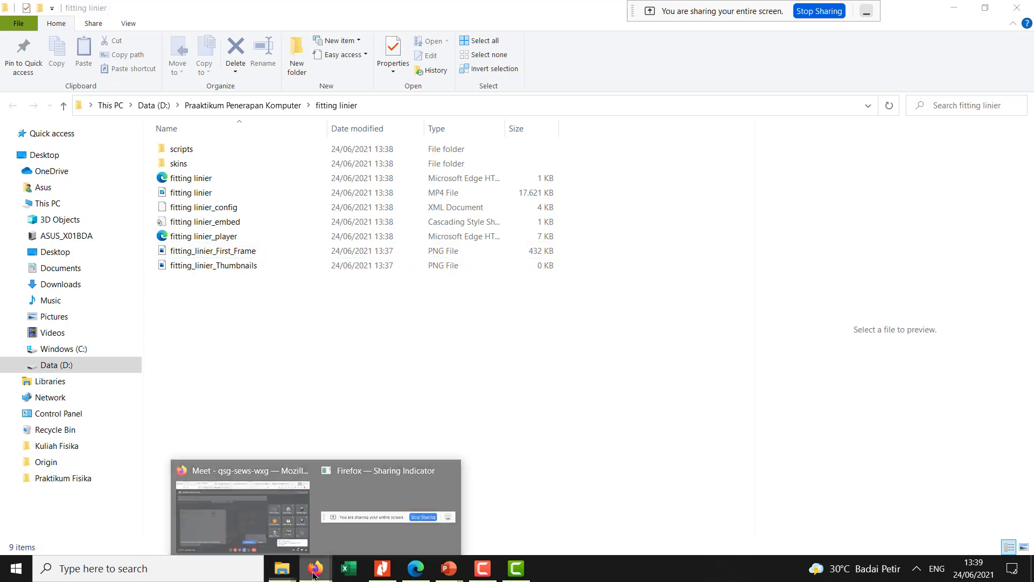
pyautogui.click(262, 524)
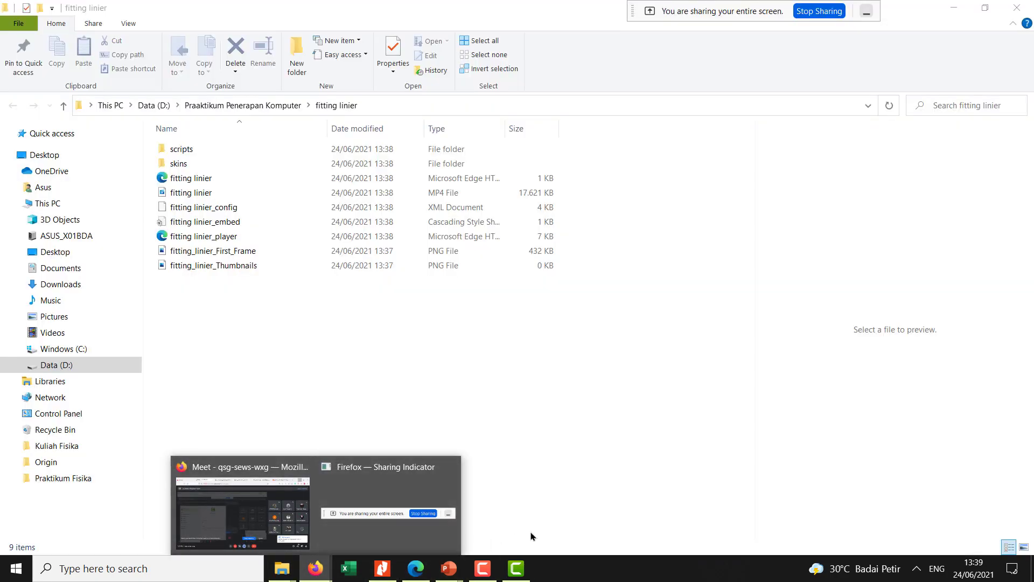
pyautogui.click(543, 534)
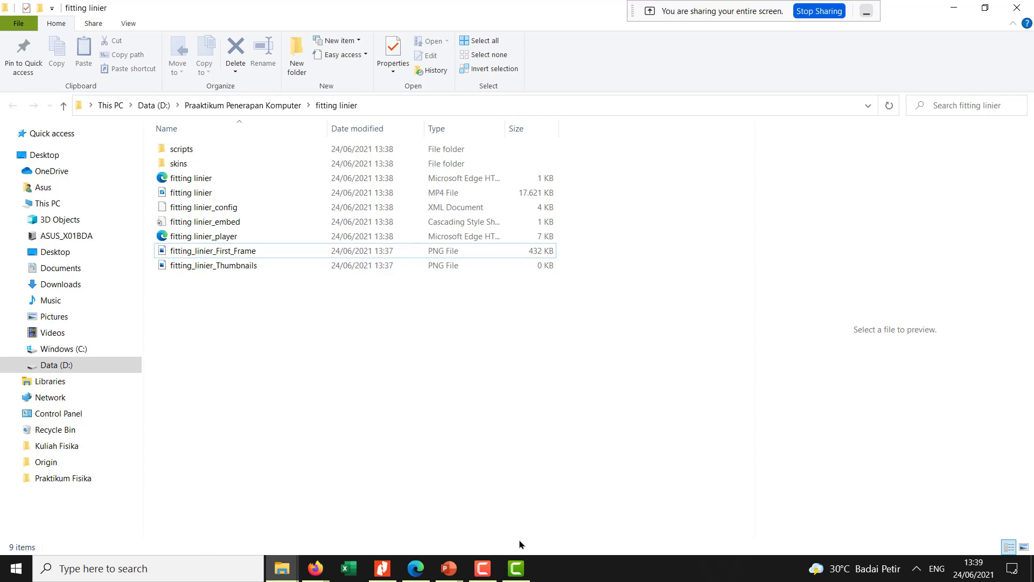
# - Switch to the Google Meet call in Firefox and admit all the participants waiting to join
pyautogui.click(315, 568)
pyautogui.click(237, 510)
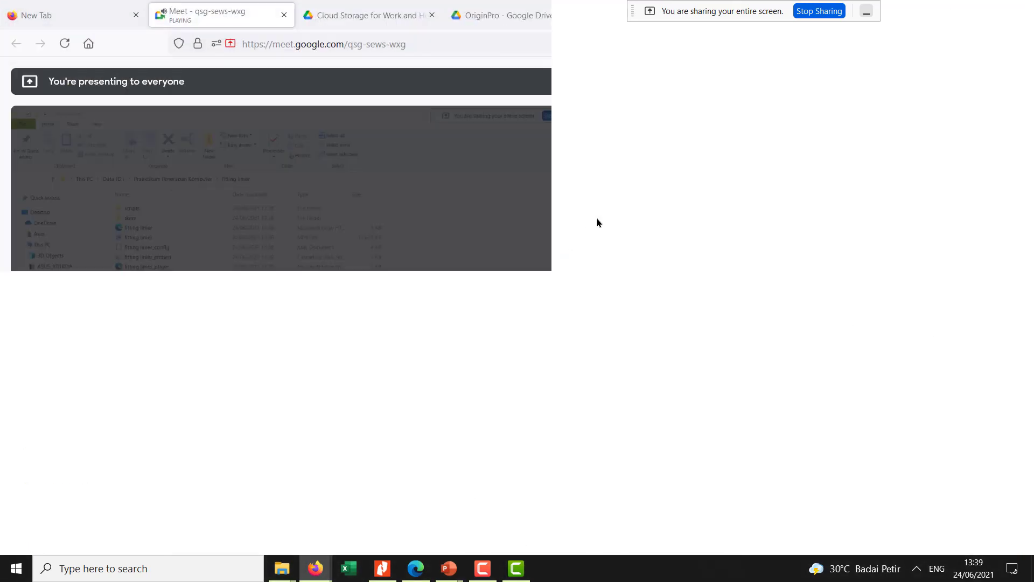
pyautogui.click(659, 146)
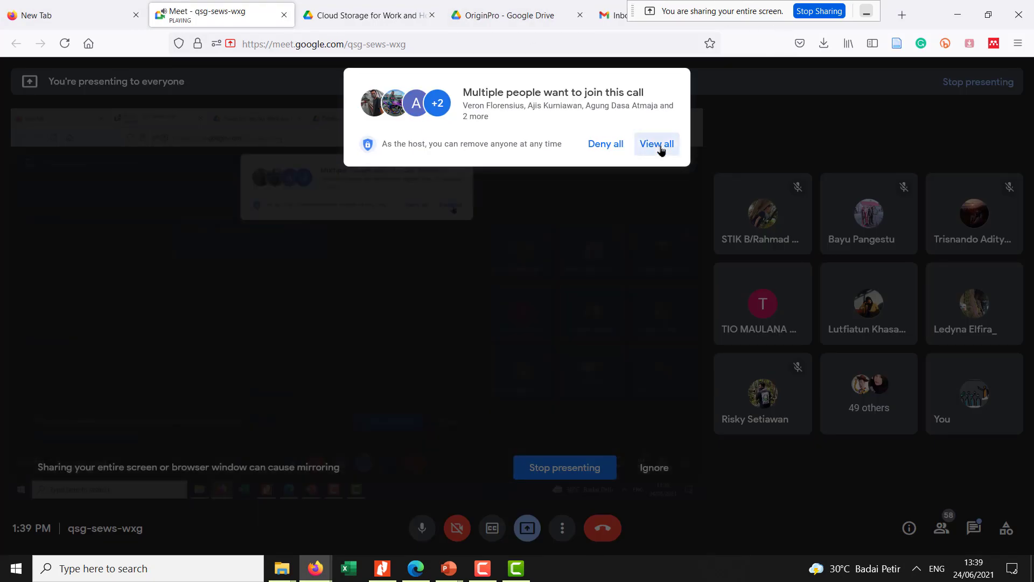
pyautogui.click(660, 383)
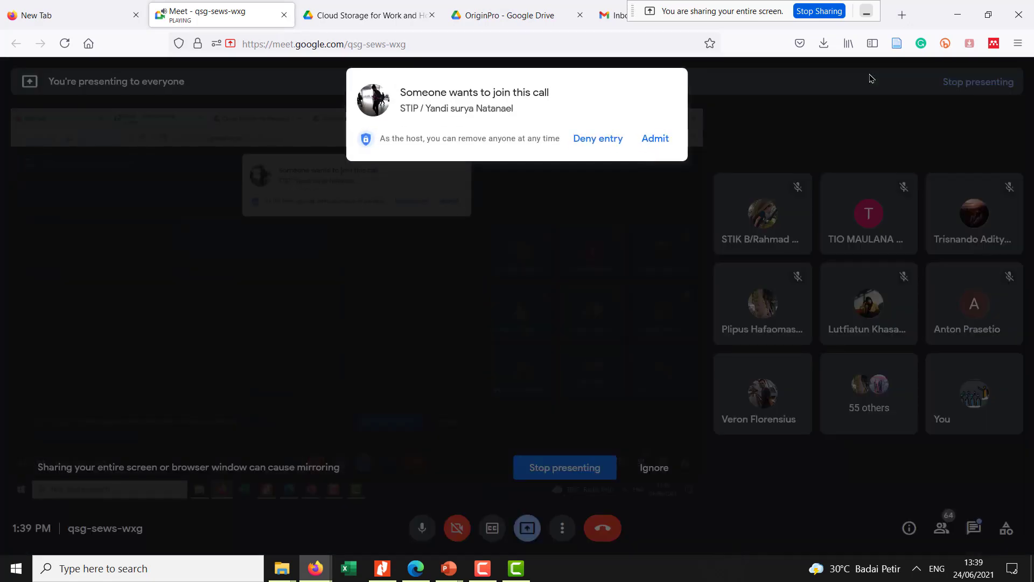
pyautogui.click(665, 144)
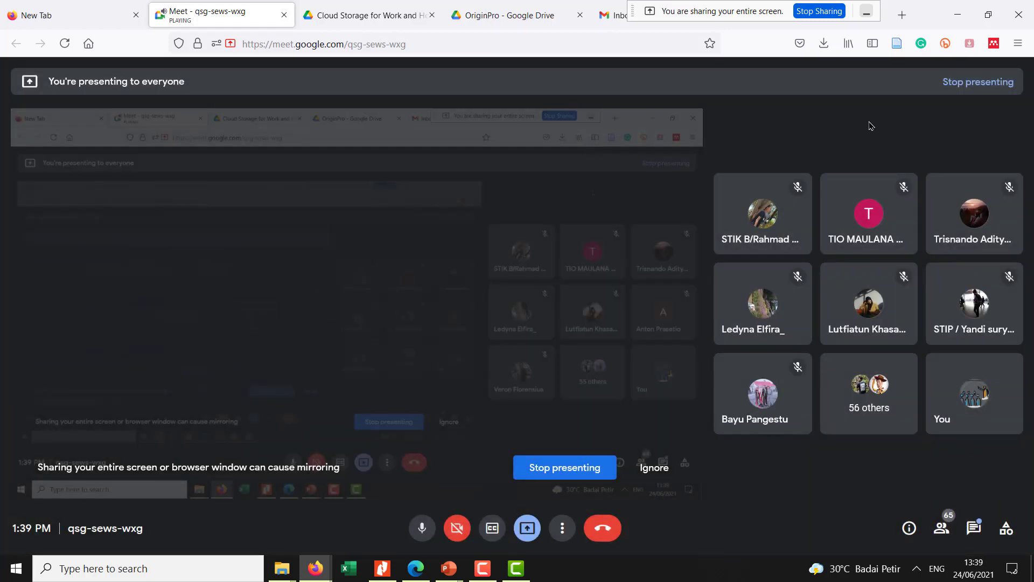
# - Open YouTube in a new browser tab and check the account menu, keeping the screen-sharing bar clear of the tabs
pyautogui.click(902, 15)
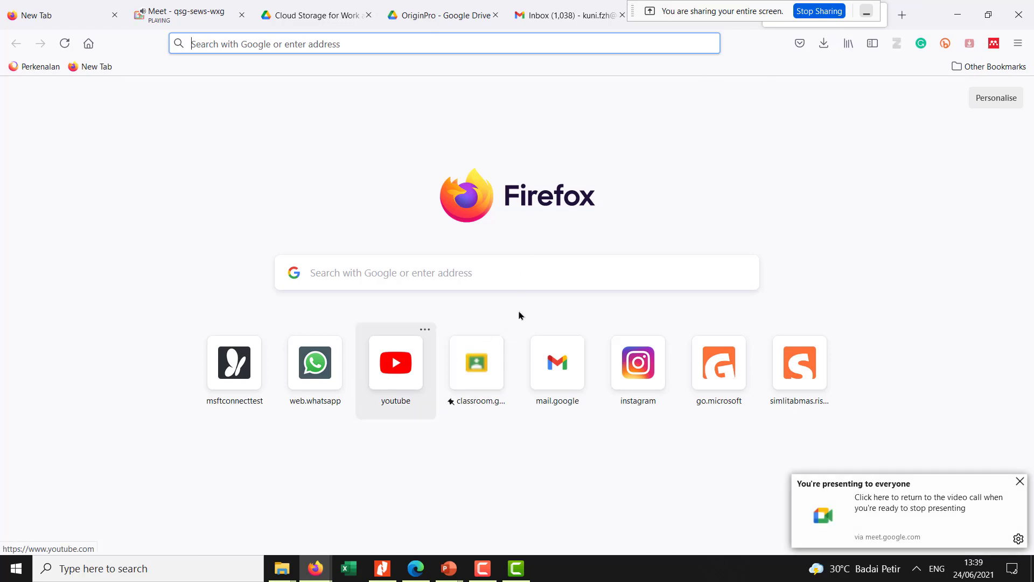
pyautogui.click(407, 398)
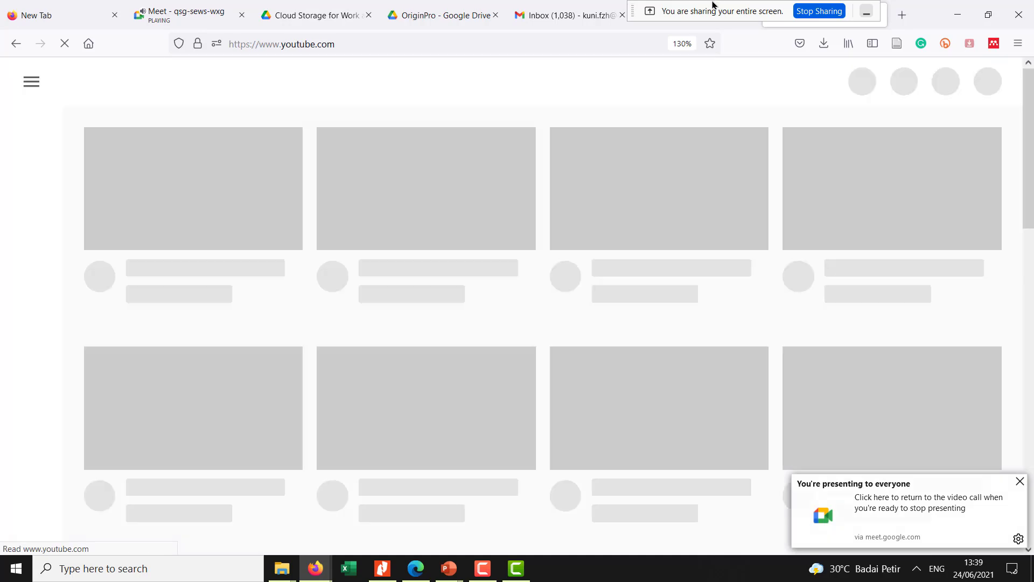
pyautogui.moveTo(713, 5); pyautogui.dragTo(439, 39)
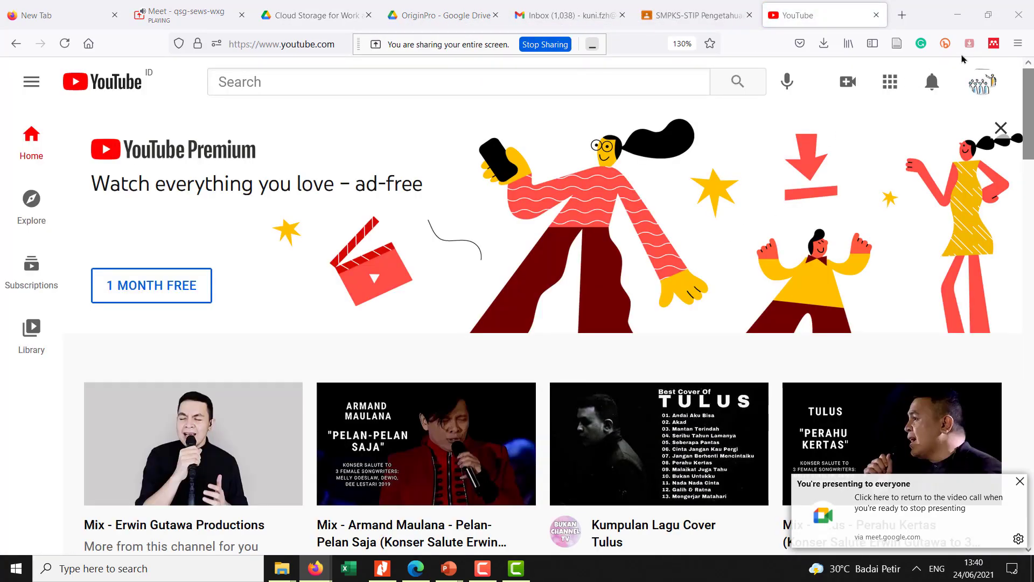
pyautogui.click(982, 83)
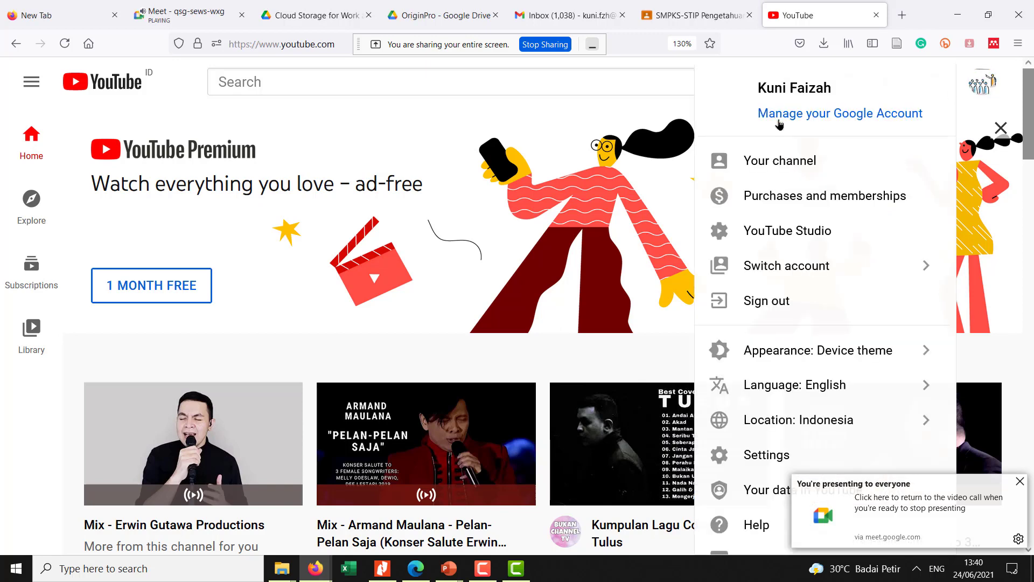
pyautogui.click(514, 116)
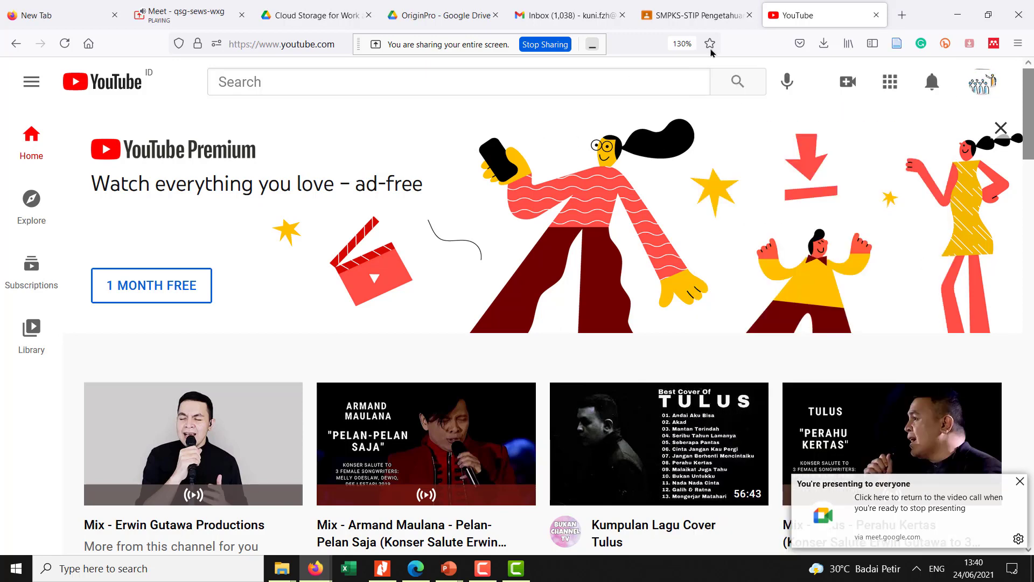
# - Open a spare browser tab, return to YouTube and upload the video file Praktikum 1 Penerapan Komputer
pyautogui.click(909, 15)
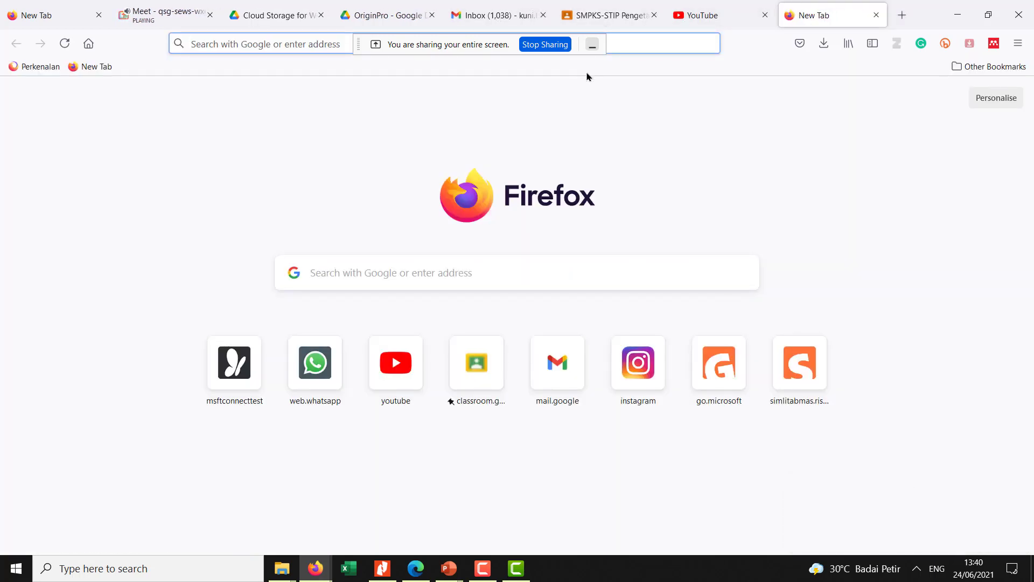
pyautogui.click(713, 13)
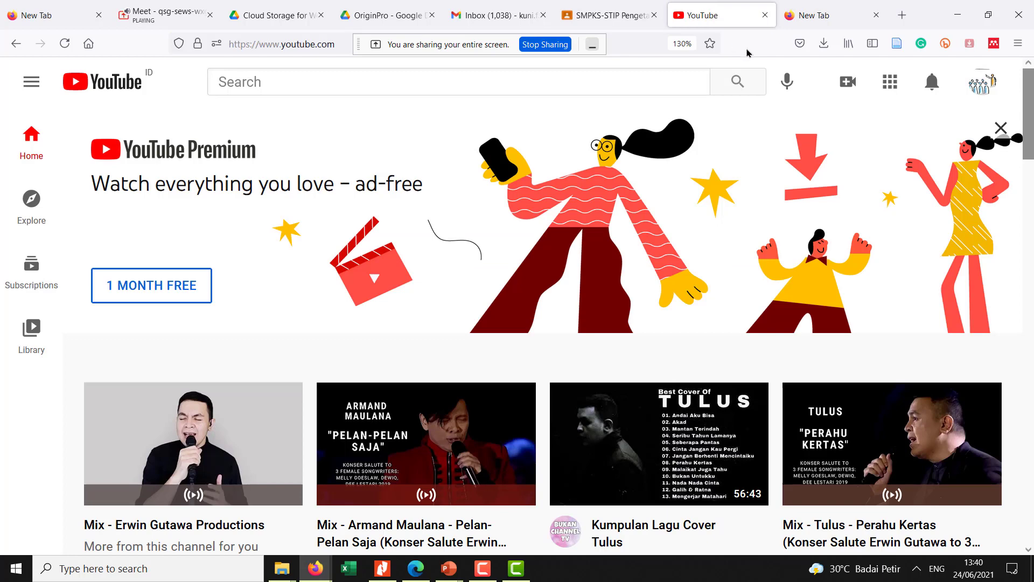
pyautogui.click(850, 88)
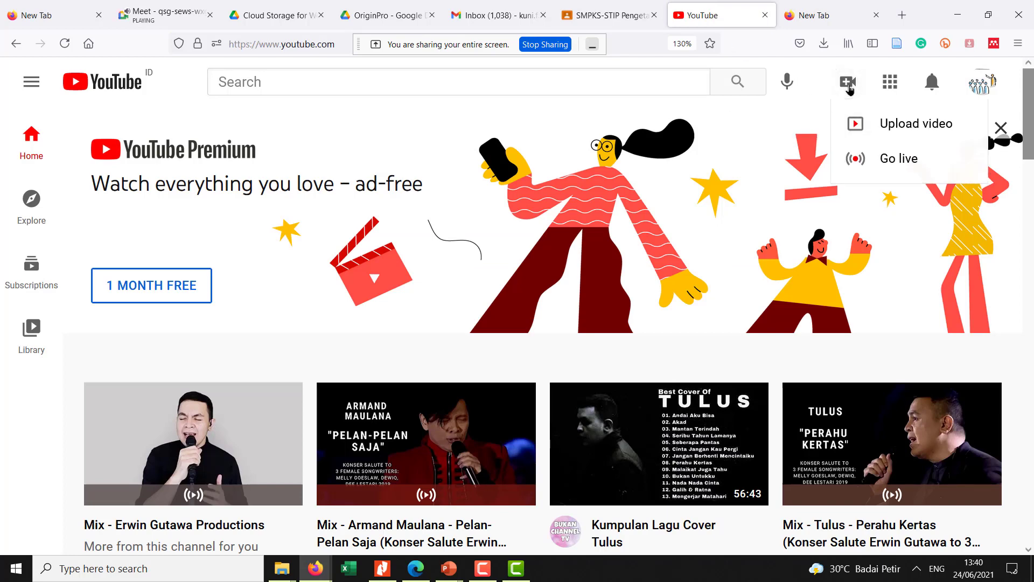
pyautogui.click(893, 132)
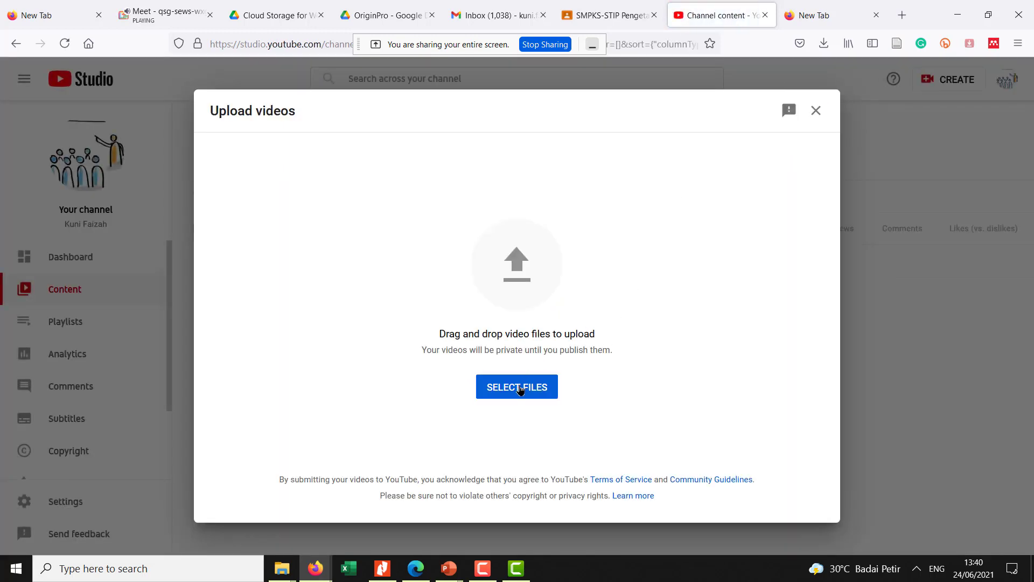
pyautogui.click(491, 379)
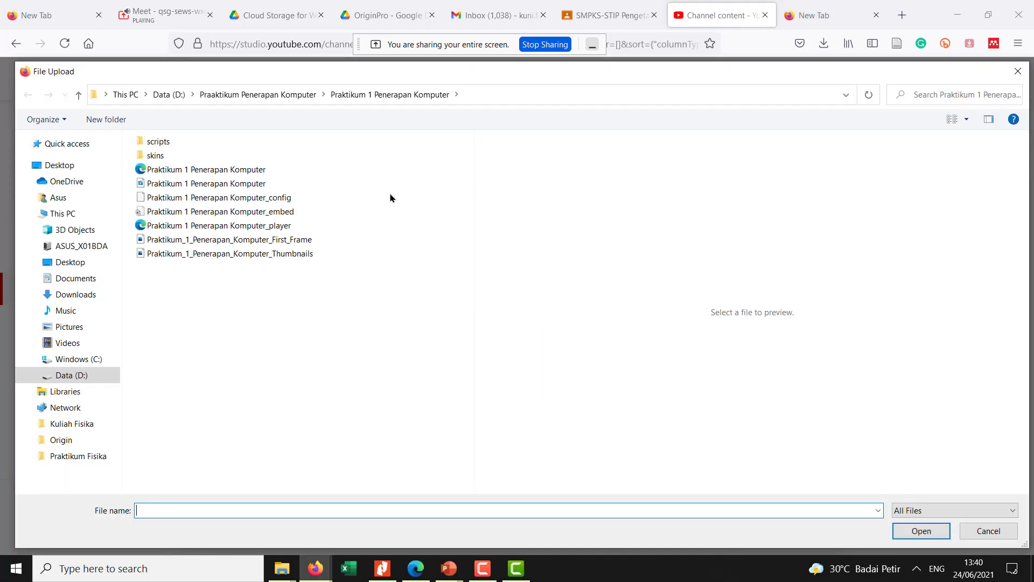
pyautogui.click(212, 184)
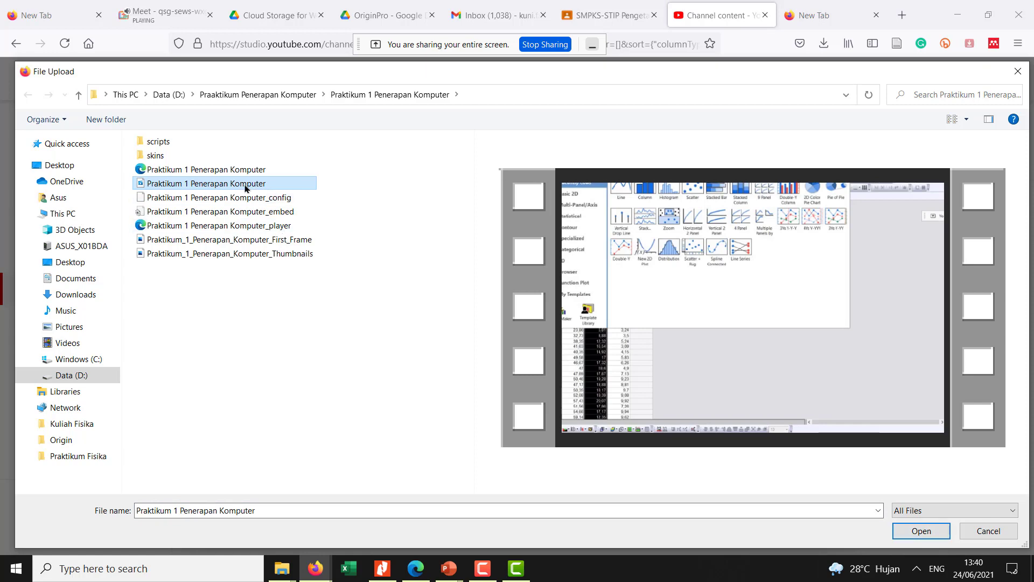
pyautogui.click(921, 530)
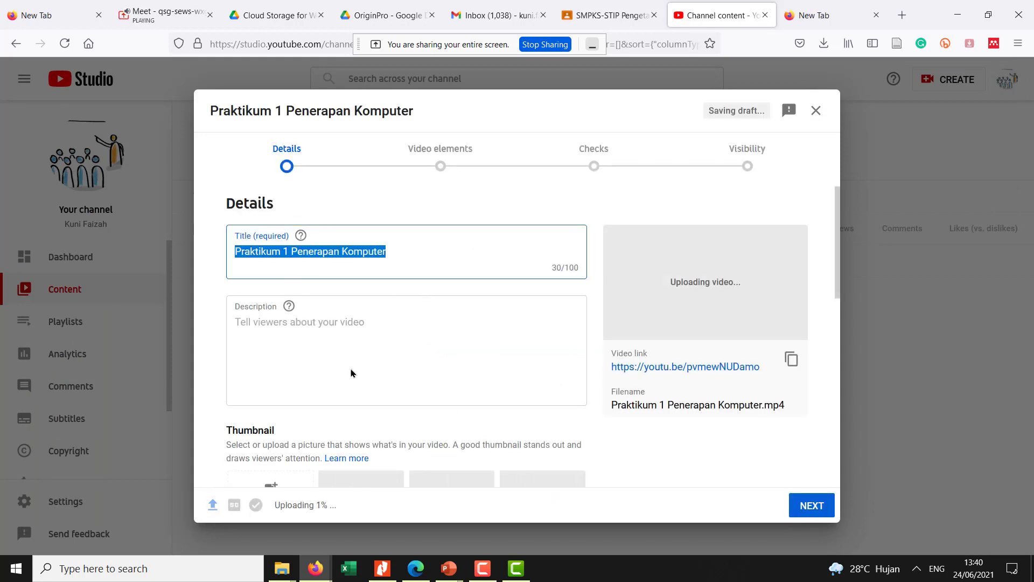
# - Upload Praktikum_1_Penerapan_Komputer_First_Frame as the video's thumbnail
pyautogui.scroll(-5, 399, 420)
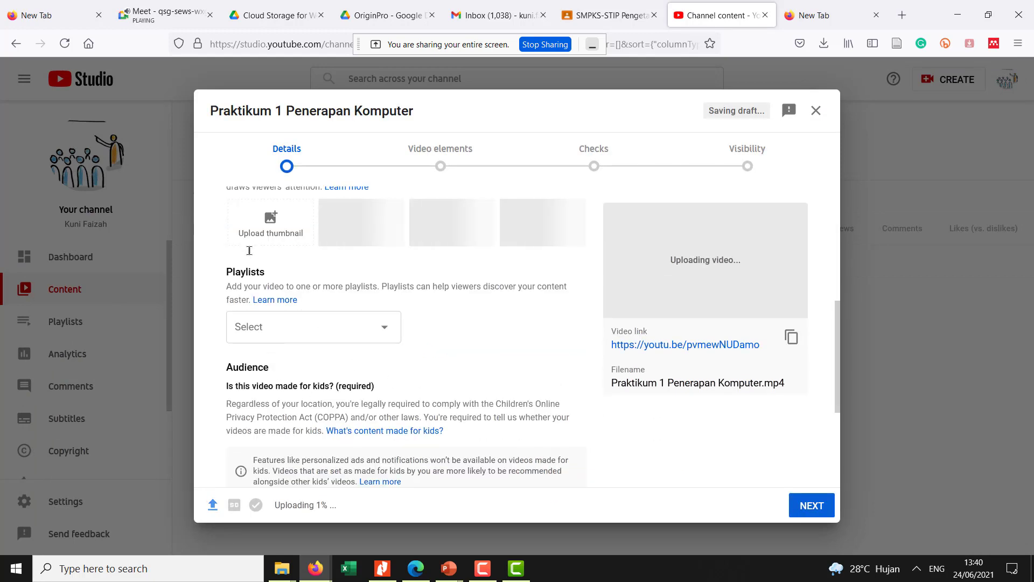
pyautogui.click(279, 218)
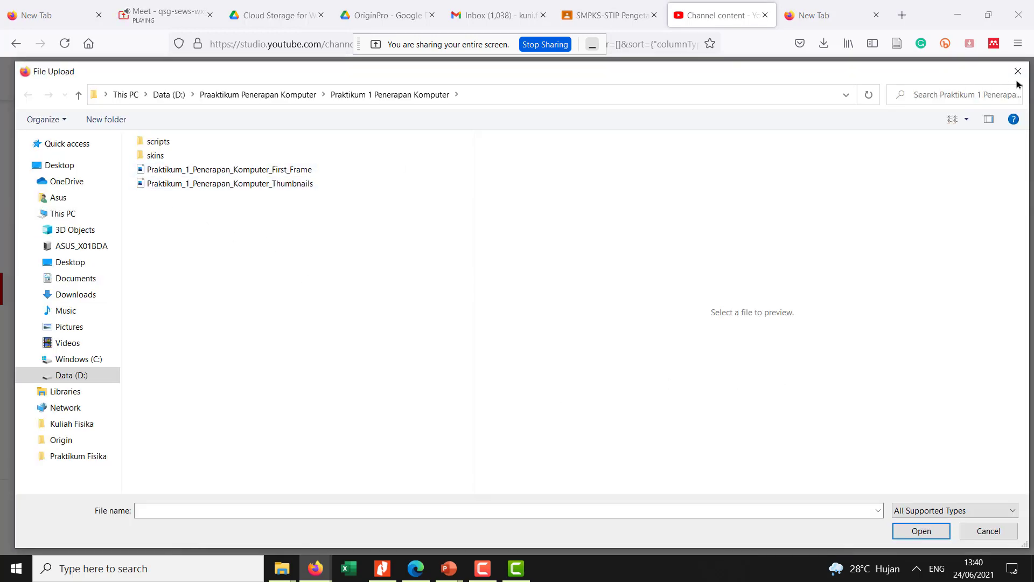
pyautogui.click(1018, 71)
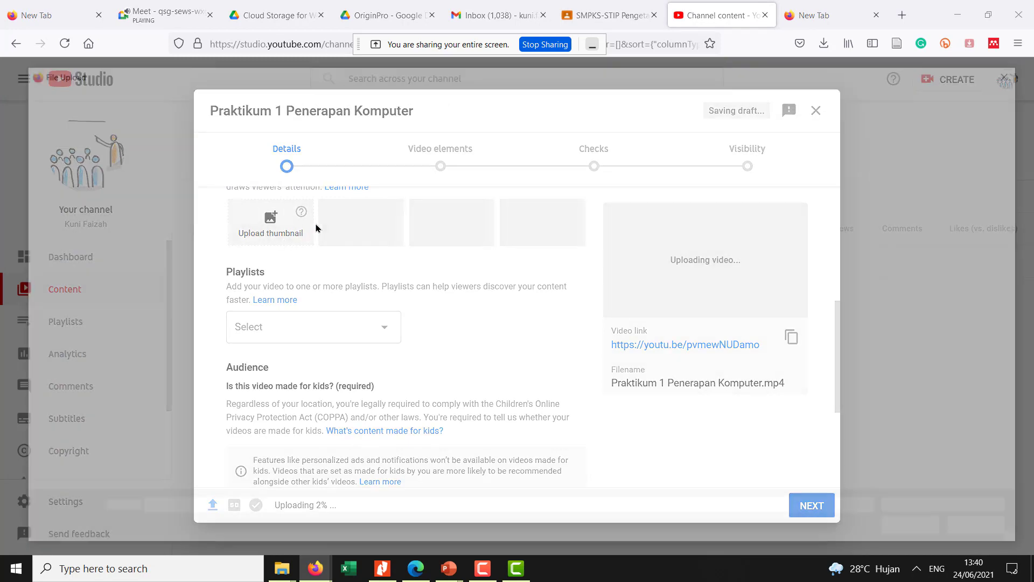
pyautogui.click(307, 227)
pyautogui.click(284, 170)
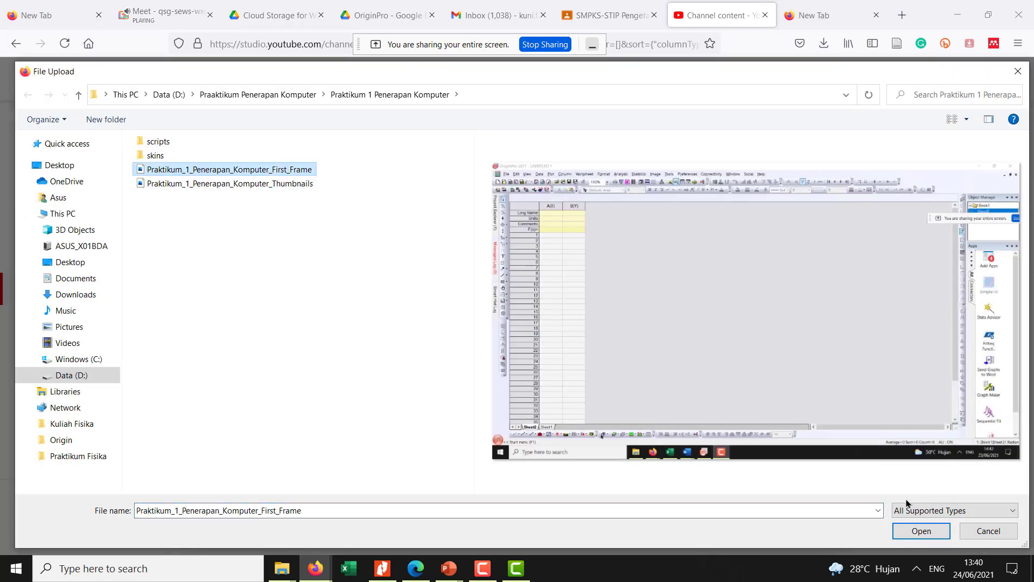
pyautogui.click(920, 532)
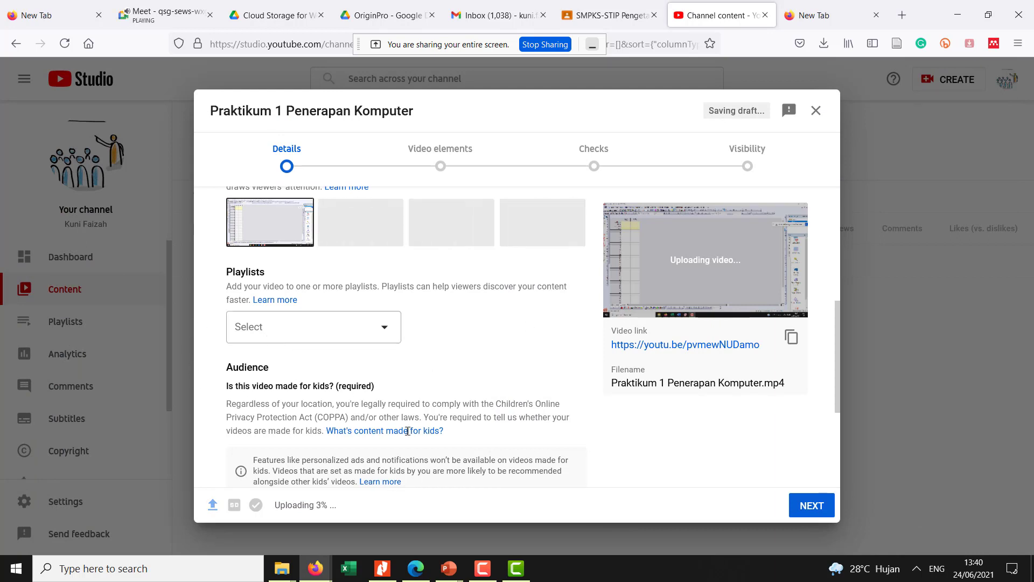
# - Mark the video as not made for kids and switch to the empty browser tab
pyautogui.scroll(-3, 425, 440)
pyautogui.click(234, 365)
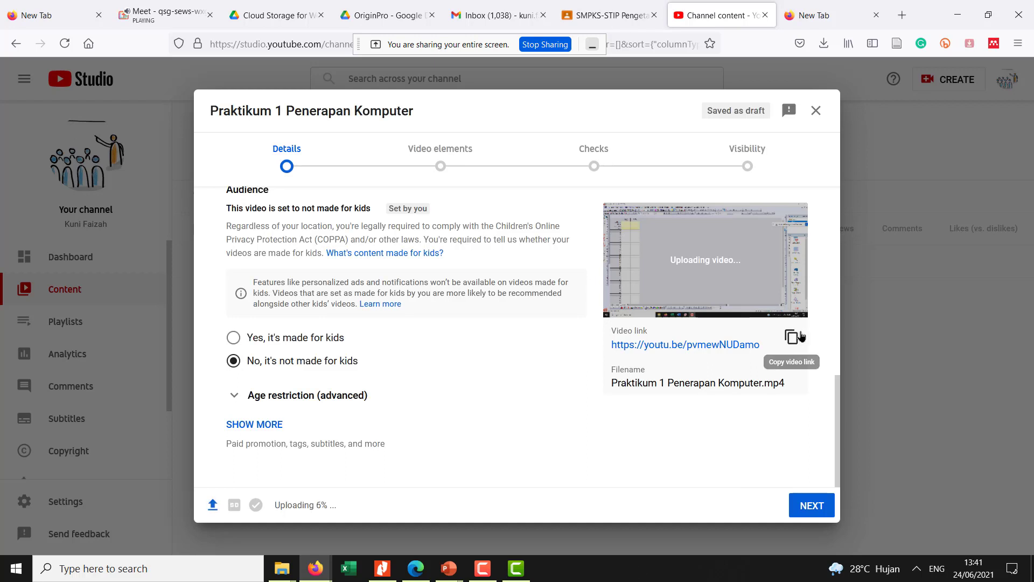
pyautogui.click(813, 5)
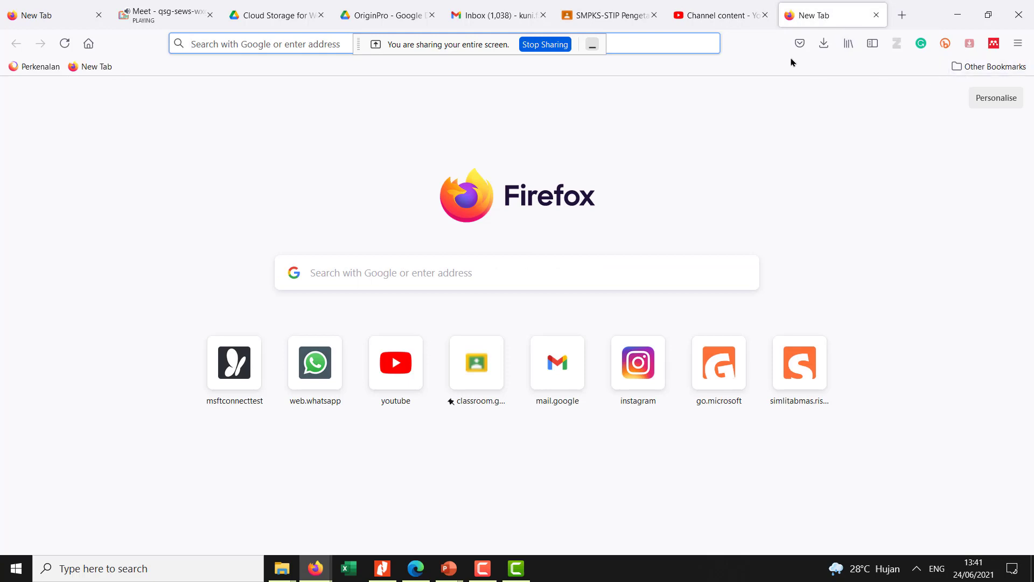
# - Open Google Classroom in the empty tab and switch to the Google account that holds the practicum class
pyautogui.click(491, 384)
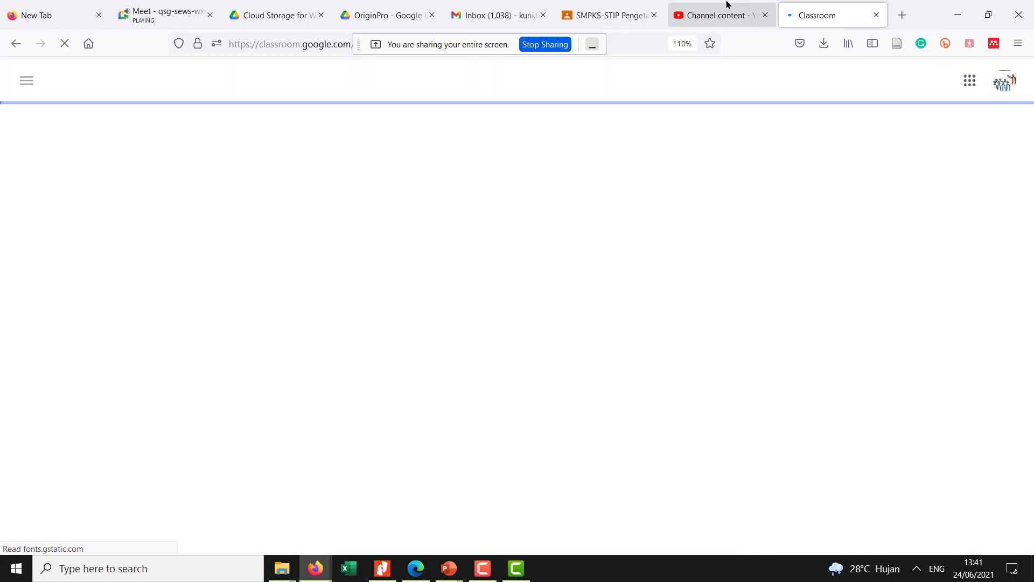
pyautogui.click(727, 7)
pyautogui.click(801, 8)
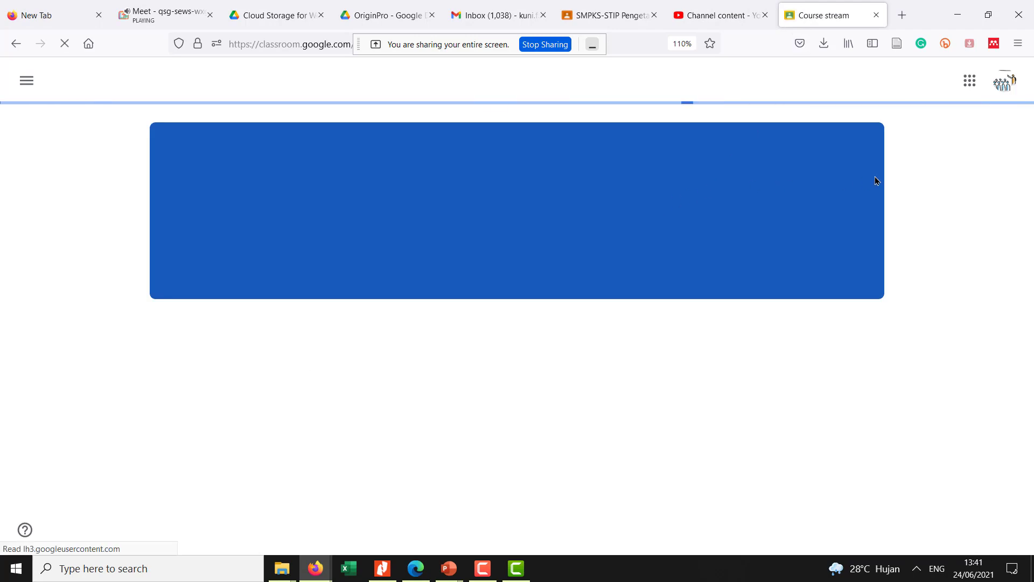
pyautogui.click(1005, 82)
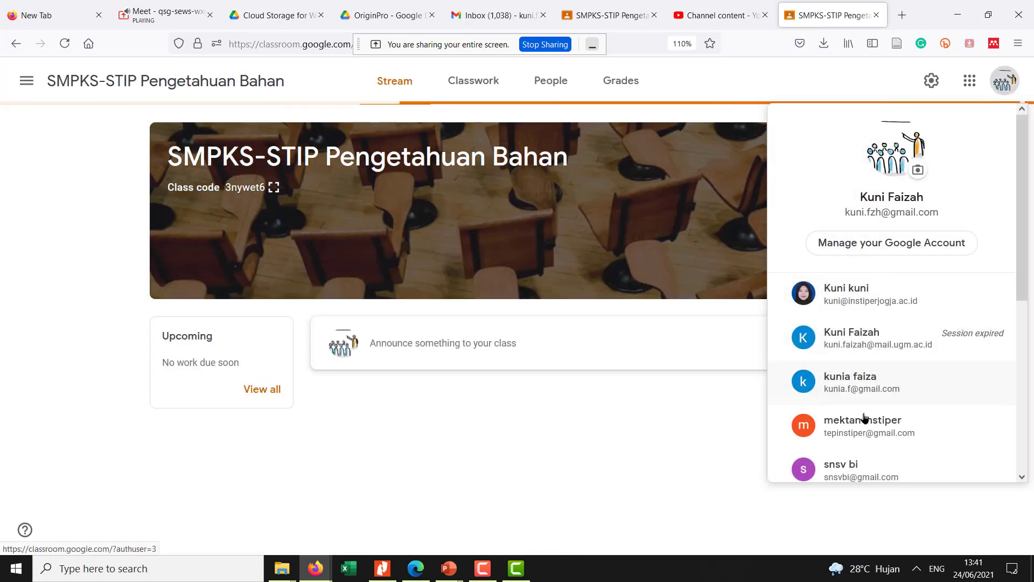
pyautogui.scroll(-5, 833, 313)
pyautogui.click(850, 202)
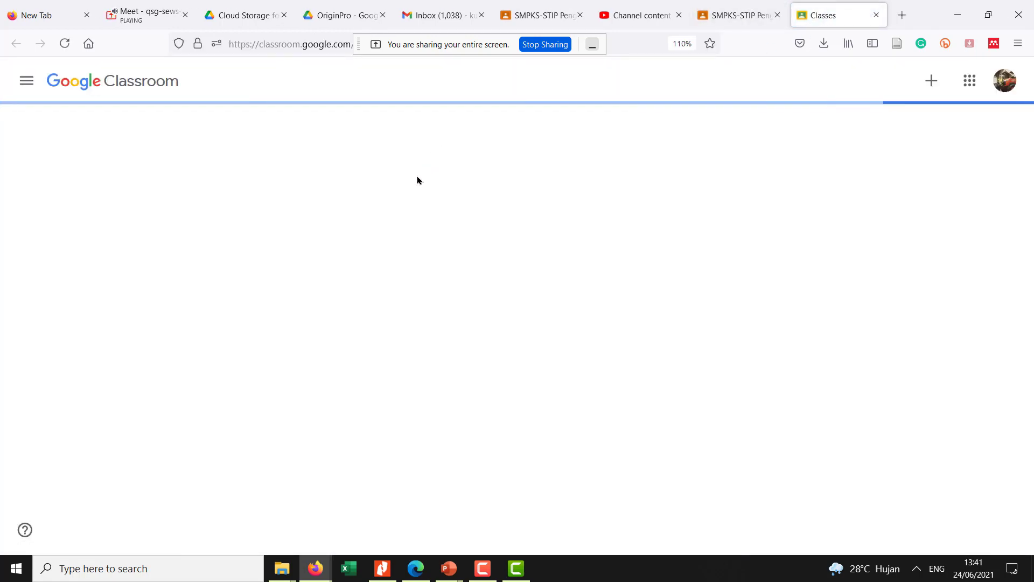
# - Open the Laporan Praktikum Penerapan Komputer assignment in the Praktikum Pen.Komputer class and show its instructions
pyautogui.click(376, 210)
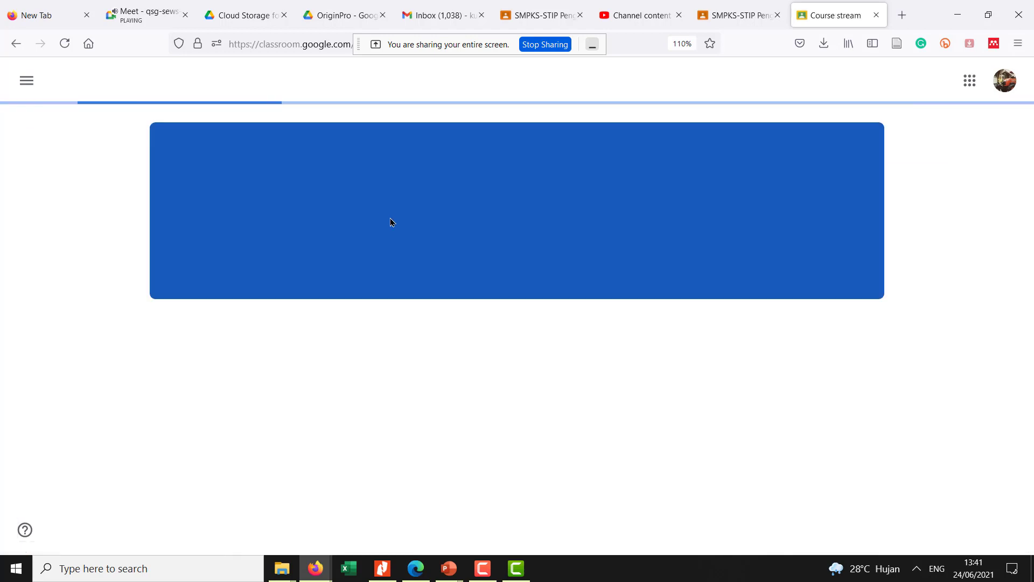
pyautogui.click(513, 439)
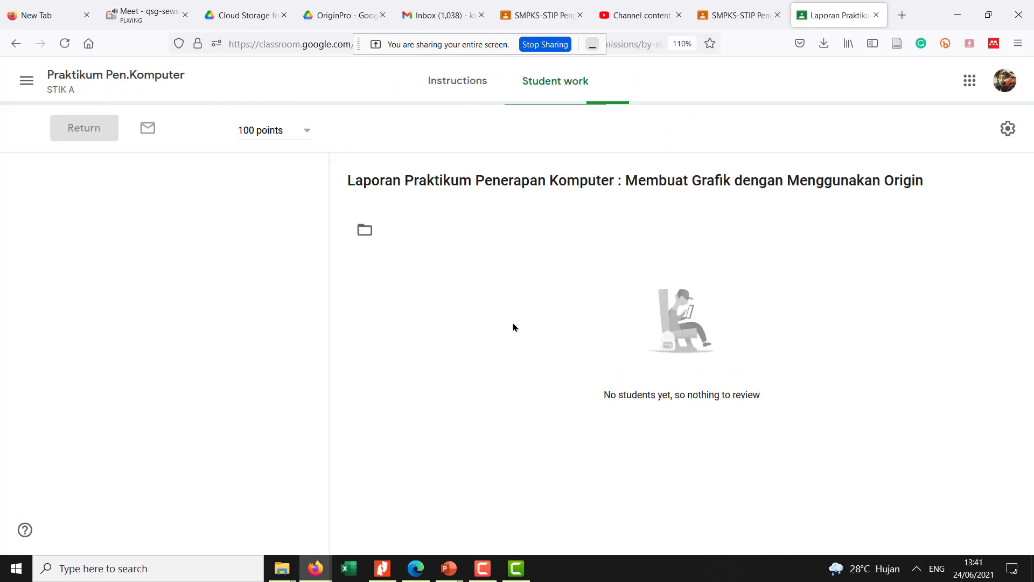
pyautogui.click(468, 93)
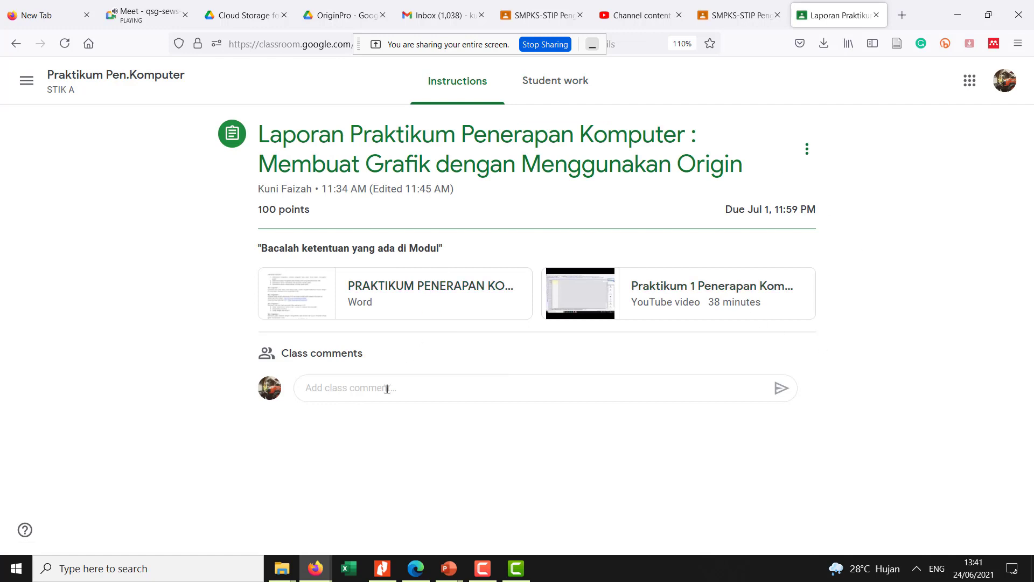
# - Start a class comment on the assignment and dismiss the tip about tagging people in comments
pyautogui.click(354, 389)
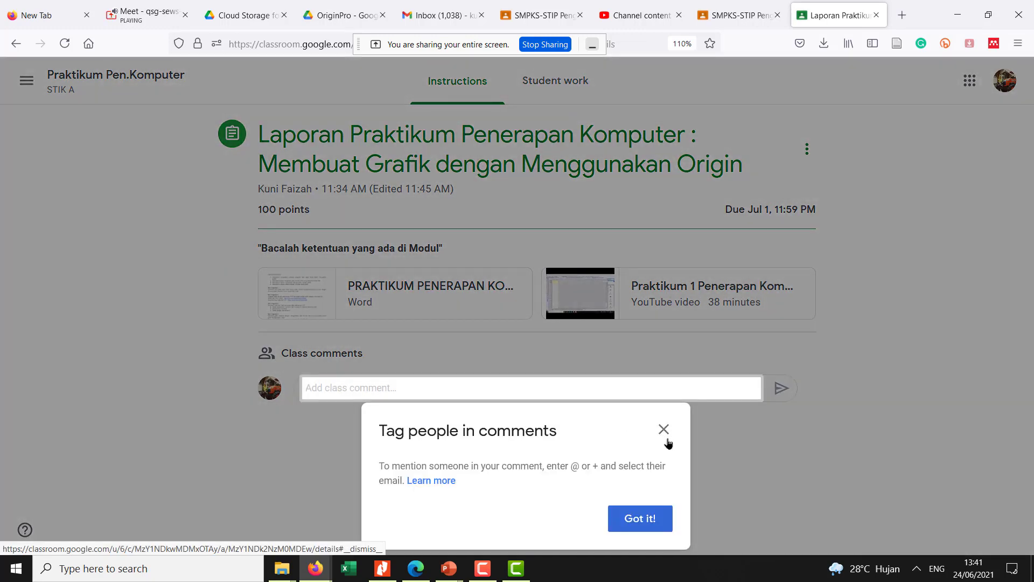
pyautogui.click(665, 430)
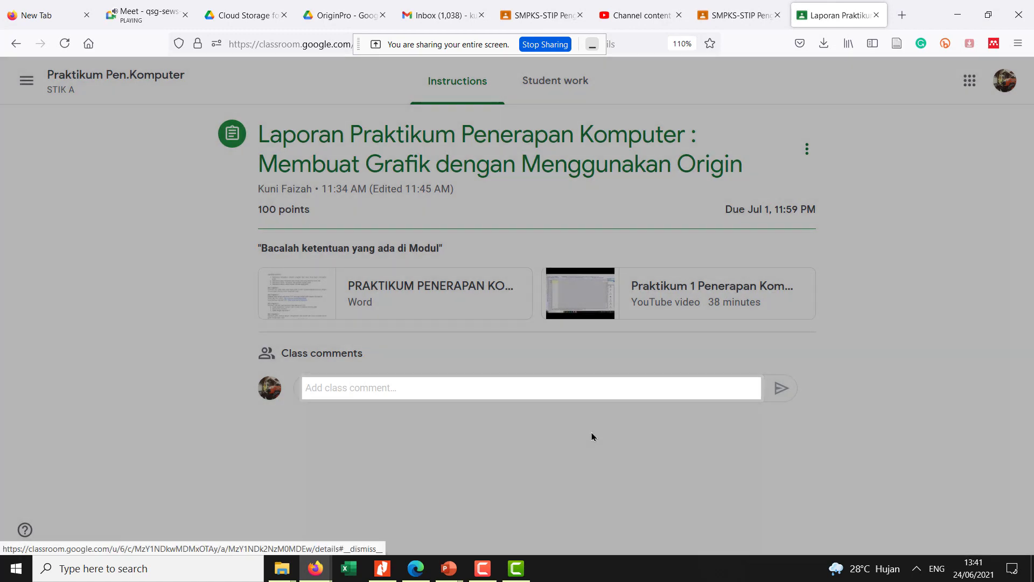
pyautogui.click(417, 390)
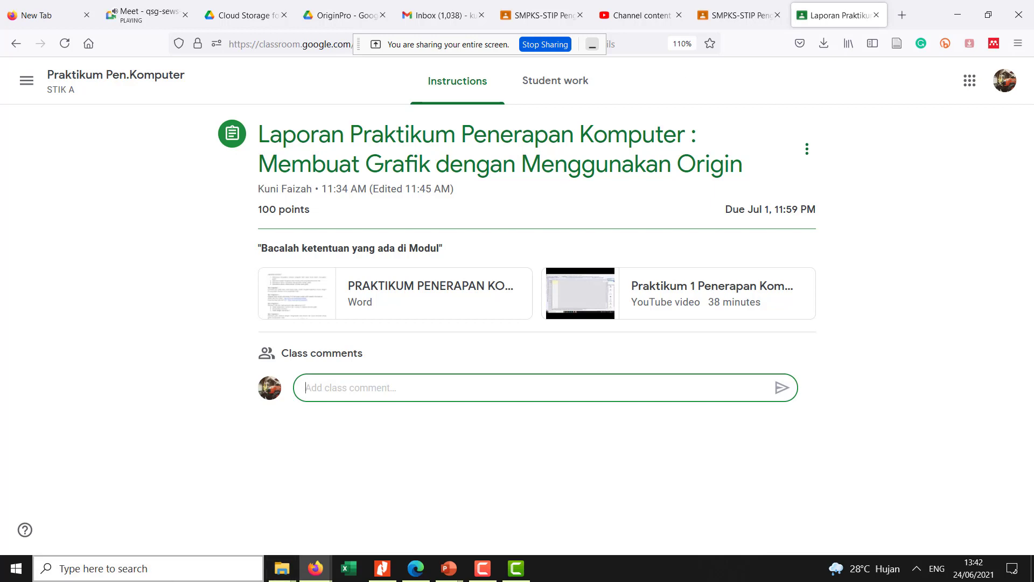
# - Launch Word and open the recent document PRAKTIKUM PENERAPAN KOMPUTER
pyautogui.click(6, 579)
pyautogui.write('wo')
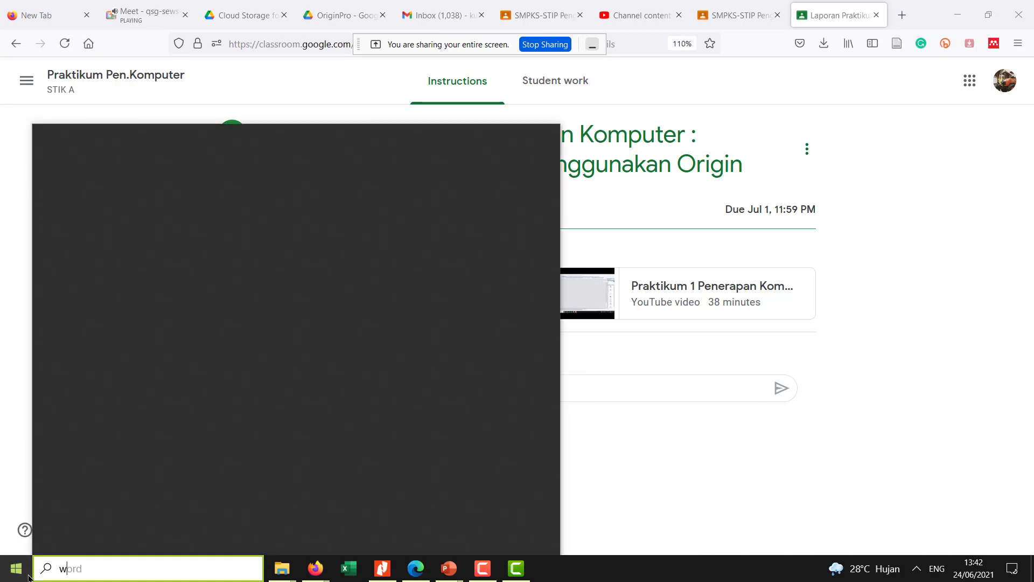
pyautogui.write('rd')
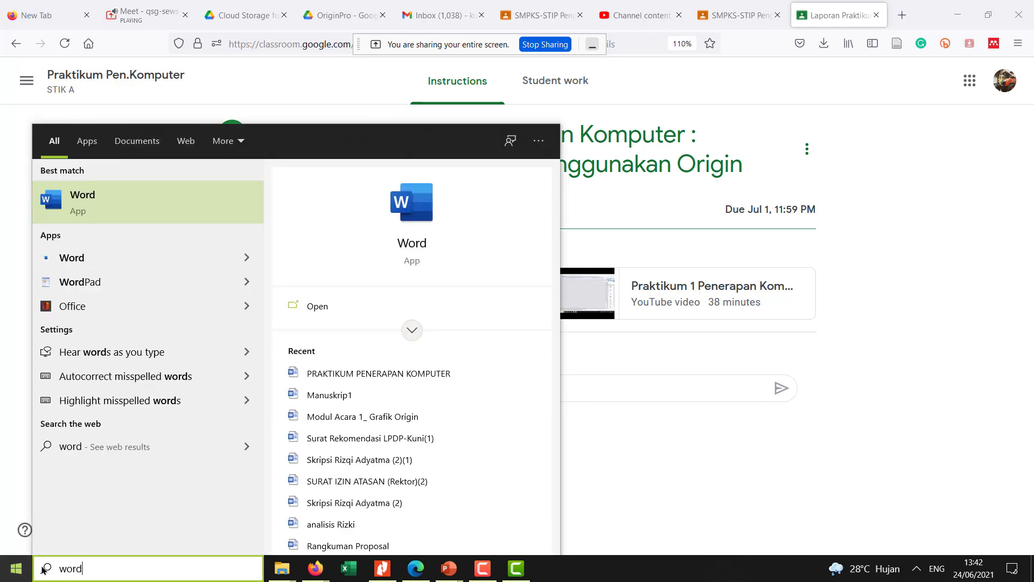
pyautogui.click(132, 203)
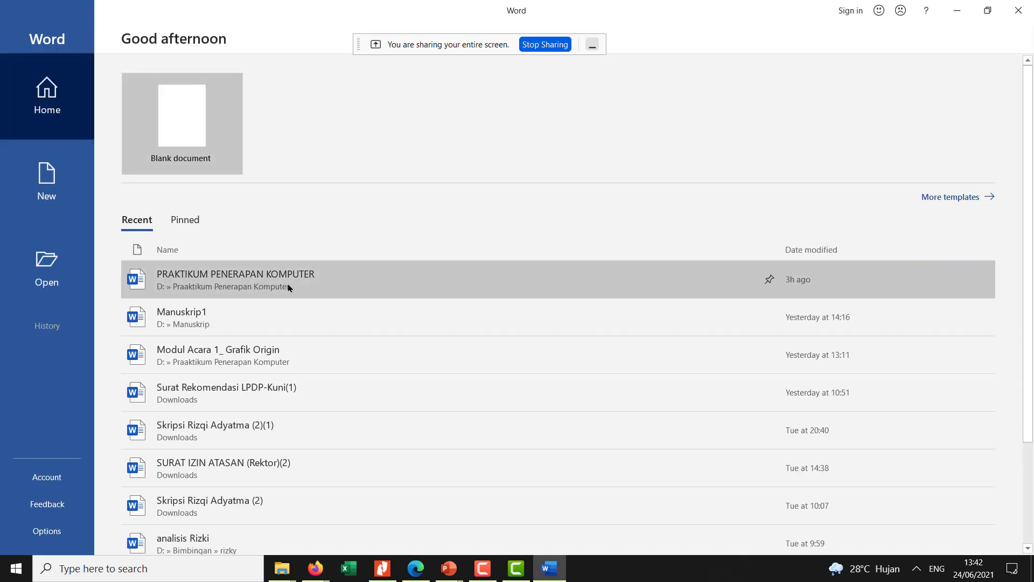
pyautogui.click(287, 290)
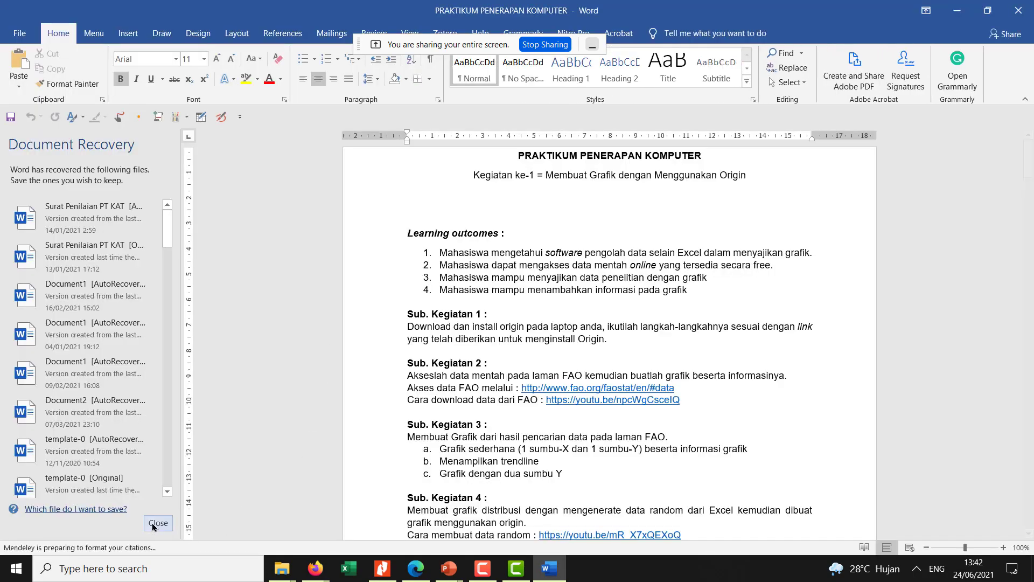
# - Close the Document Recovery pane, choosing to view the recovered files later
pyautogui.click(154, 525)
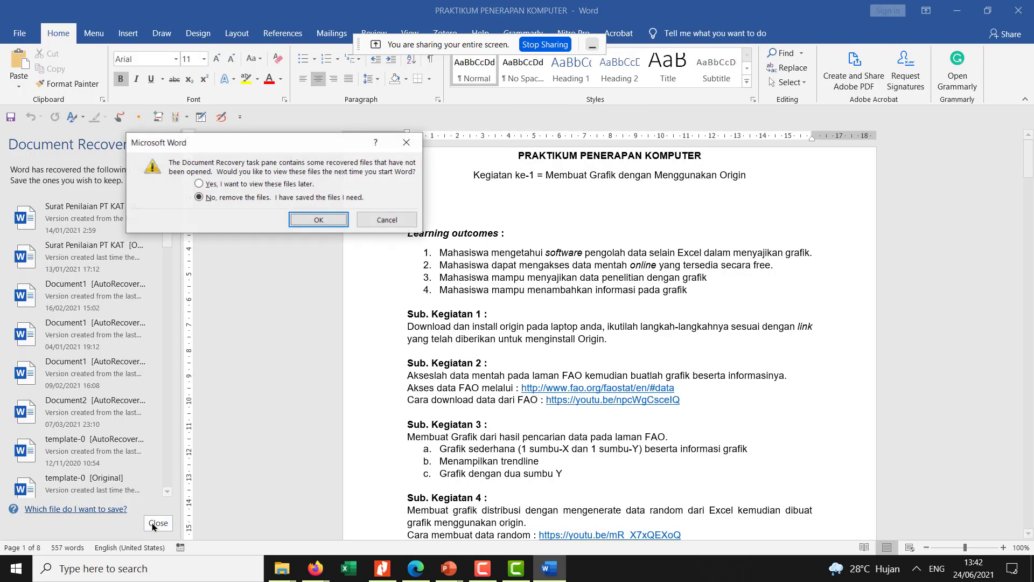
pyautogui.click(200, 183)
pyautogui.click(318, 219)
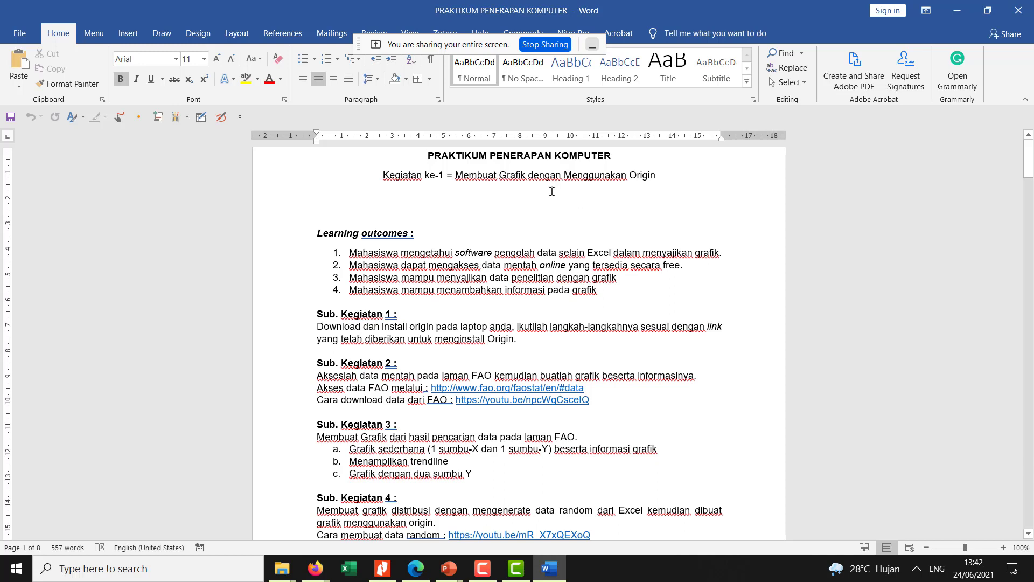
# - Review the module's sub-activities and highlight the example report's activity title and its Sub. Kegiatan 1 heading
pyautogui.scroll(-8, 549, 207)
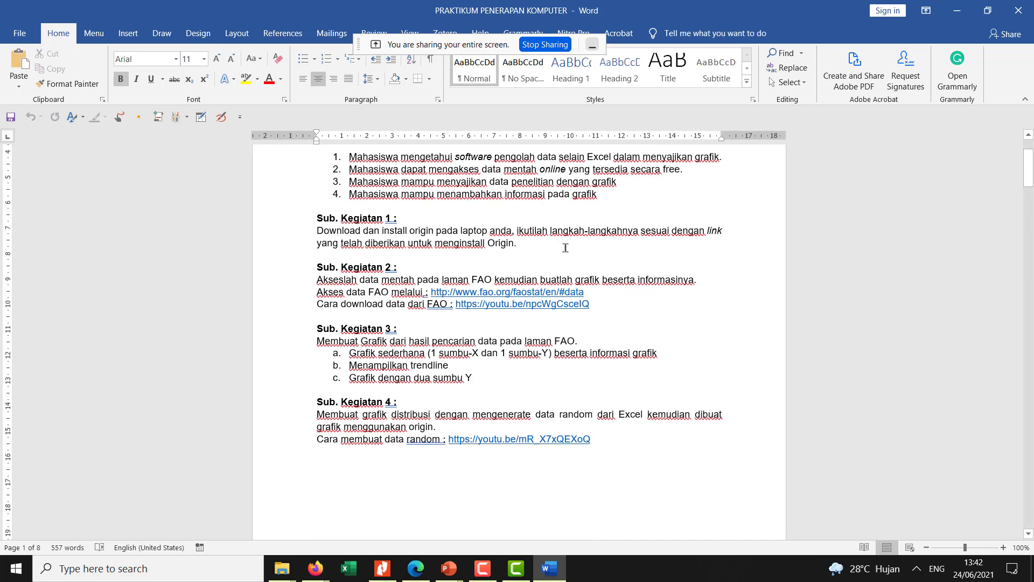
pyautogui.scroll(-20, 575, 358)
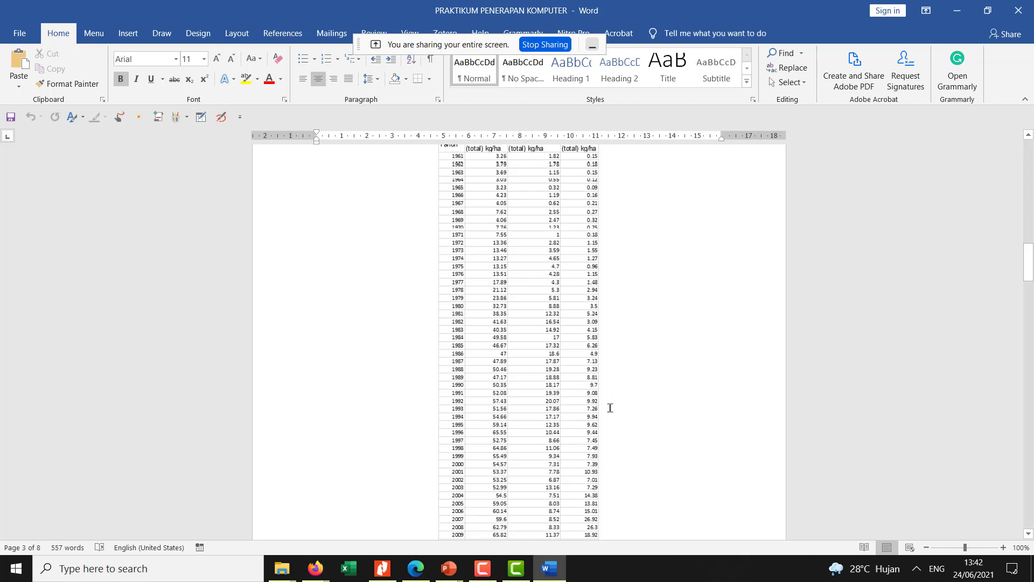
pyautogui.scroll(20, 610, 408)
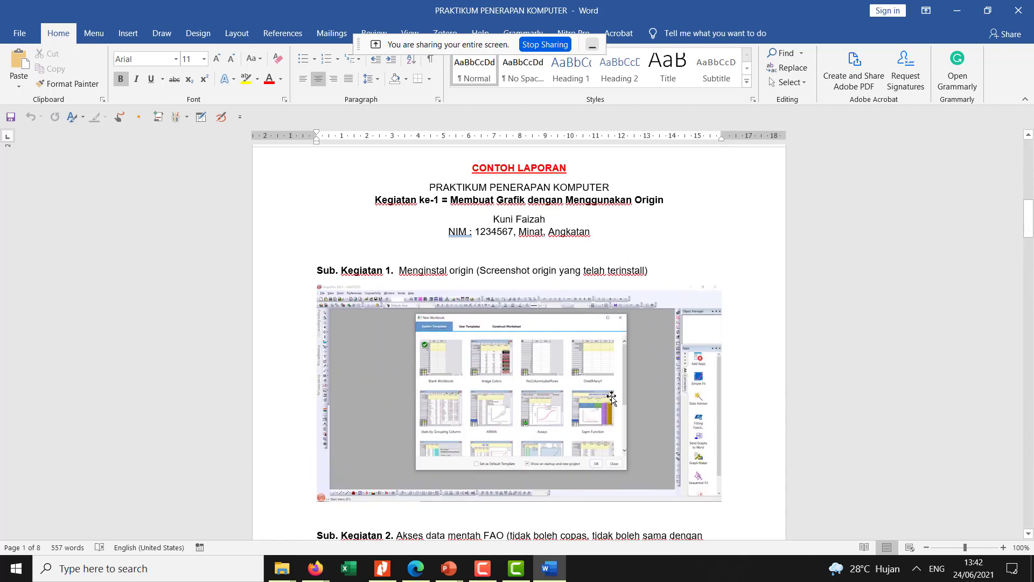
pyautogui.tripleClick(485, 190)
pyautogui.click(367, 202)
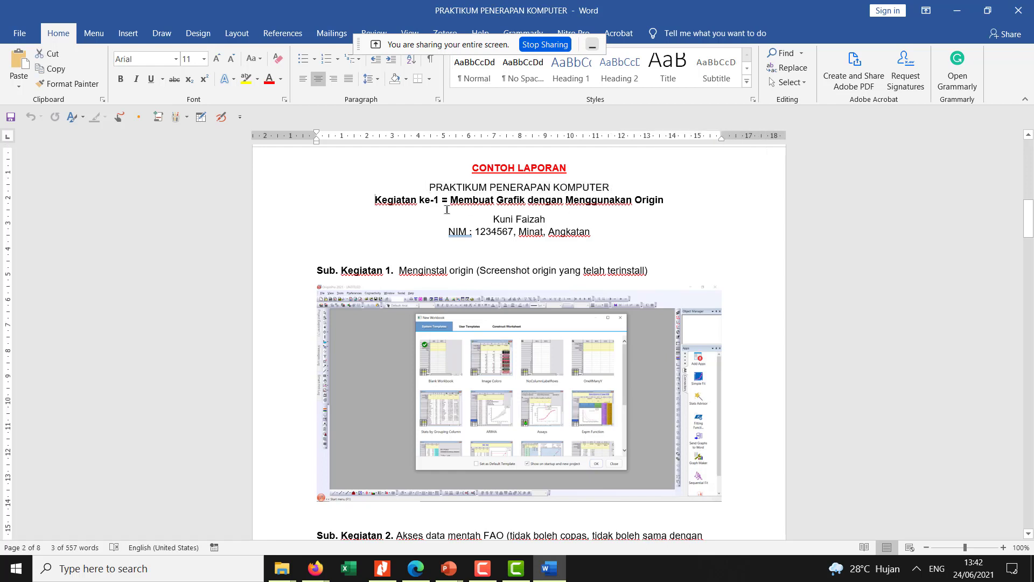
pyautogui.tripleClick(446, 210)
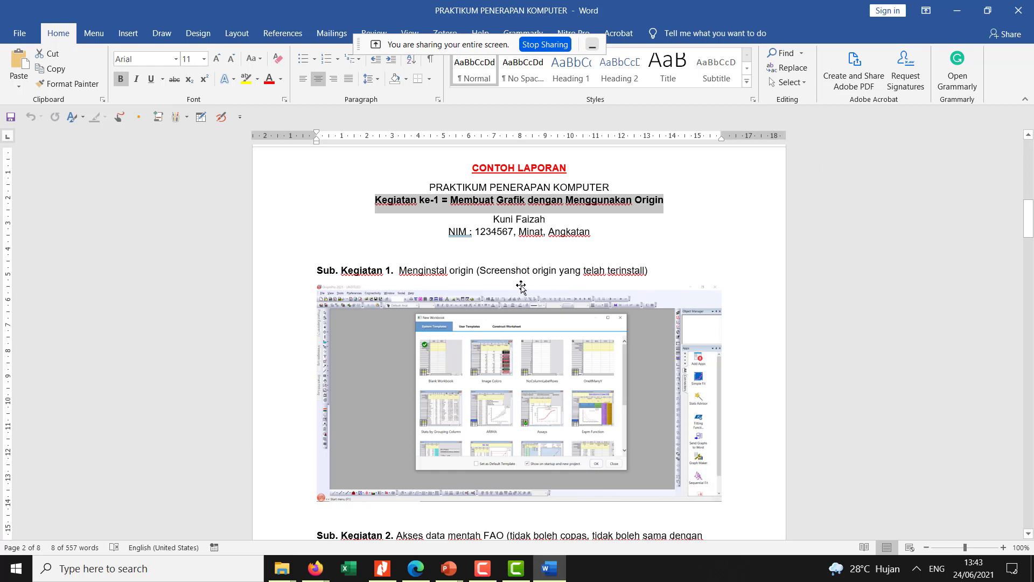
pyautogui.moveTo(308, 269); pyautogui.dragTo(666, 298)
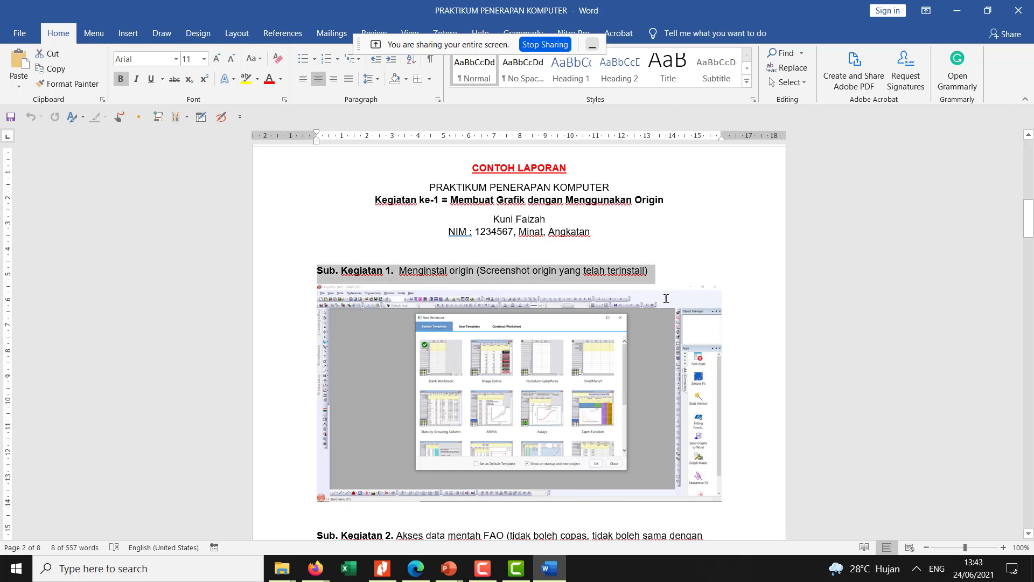
# - Highlight the Sub. Kegiatan 2 and Sub. Kegiatan 3 headings while examining the FAO data table and its description instructions
pyautogui.scroll(-8, 549, 407)
pyautogui.click(388, 390)
pyautogui.scroll(4, 392, 388)
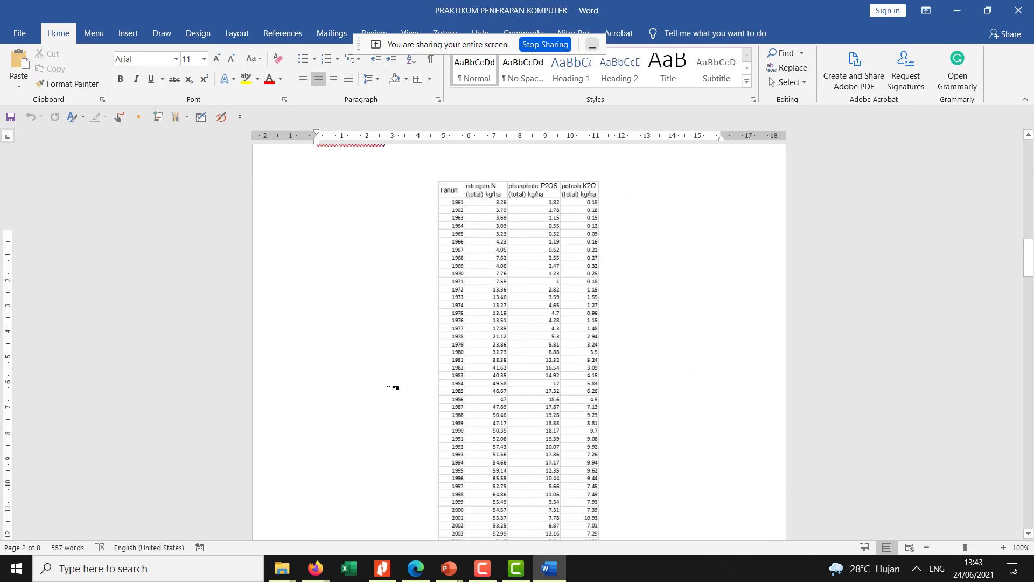
pyautogui.moveTo(319, 346); pyautogui.dragTo(434, 364)
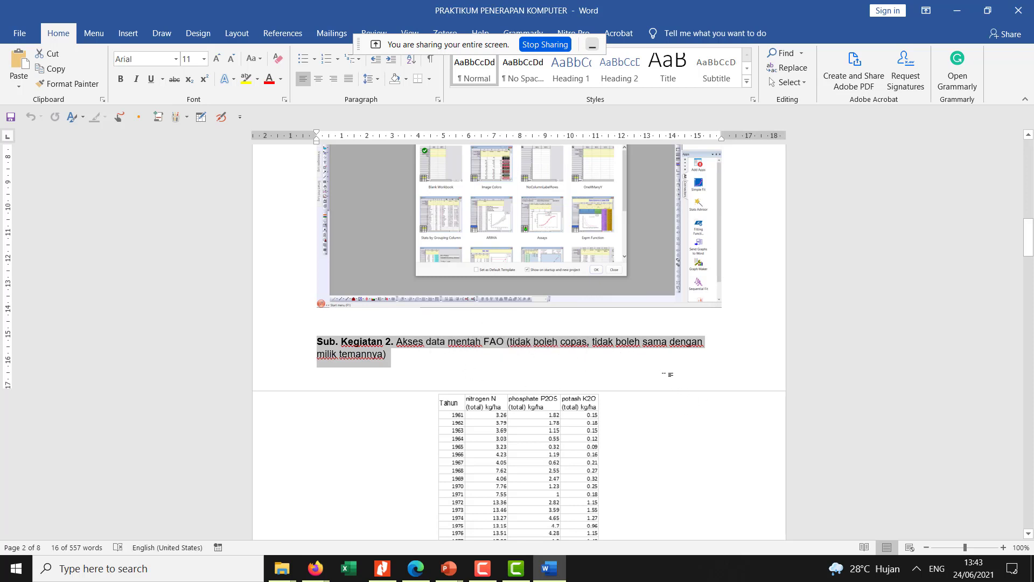
pyautogui.scroll(-15, 531, 496)
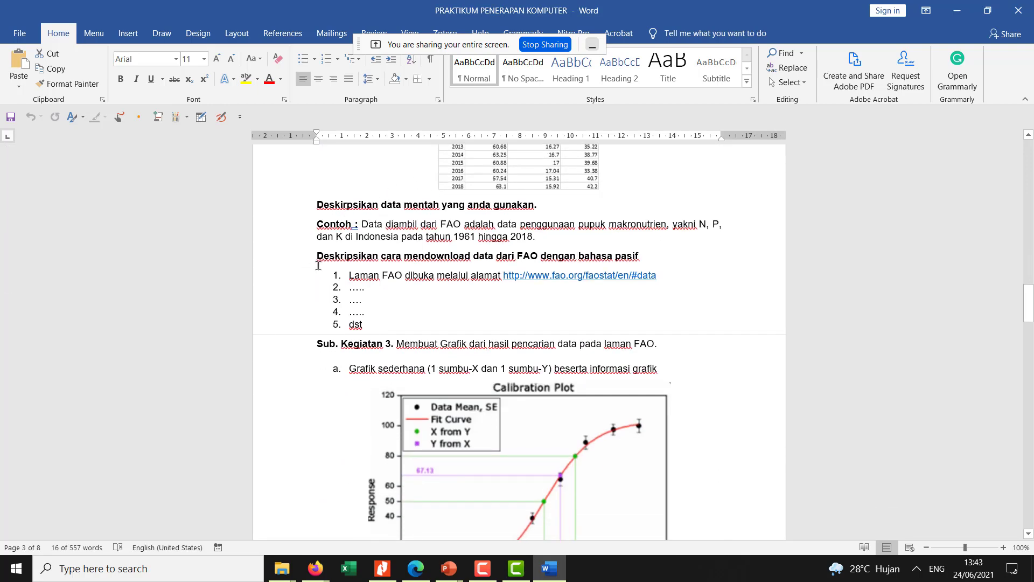
pyautogui.scroll(-3, 338, 345)
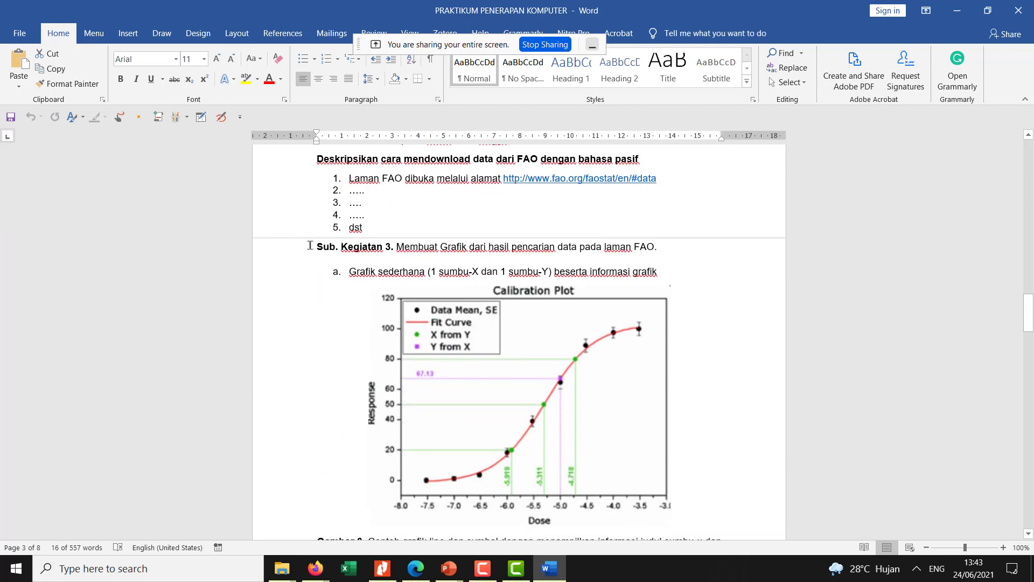
pyautogui.moveTo(311, 245); pyautogui.dragTo(670, 277)
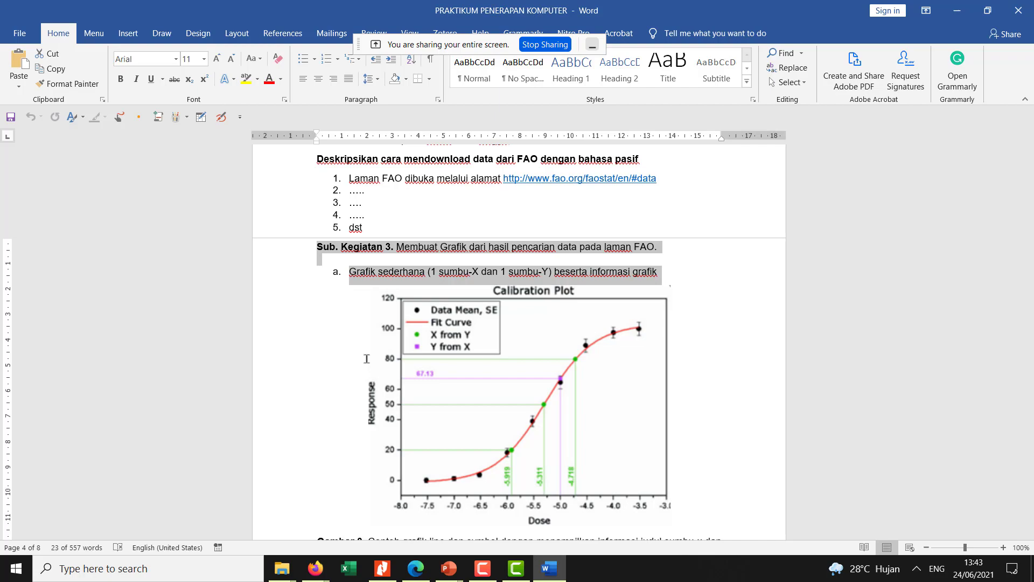
# - Look through the example report from its title page through the graph examples to the random data table under Sub. Kegiatan 5
pyautogui.scroll(15, 739, 175)
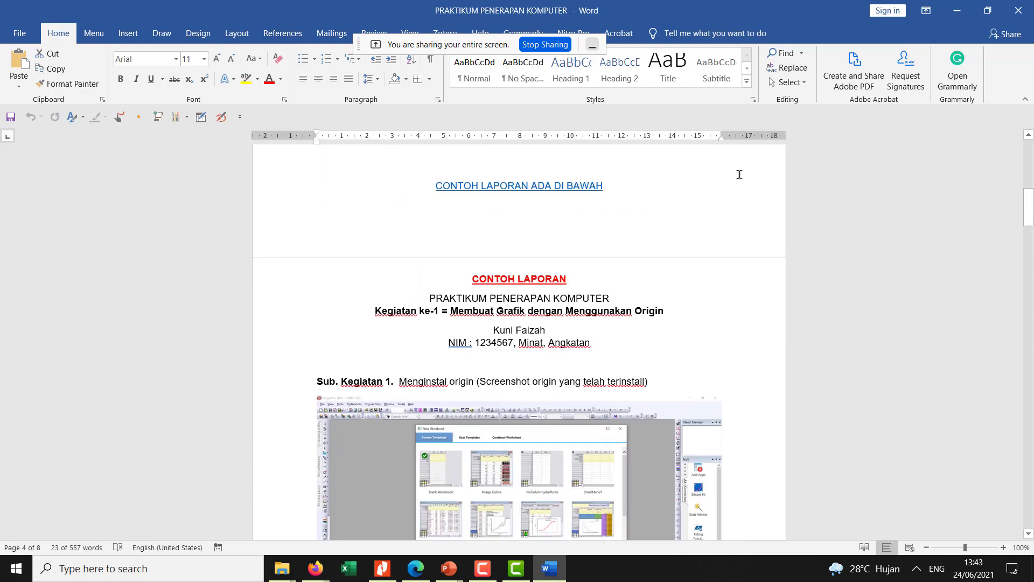
pyautogui.scroll(-15, 733, 174)
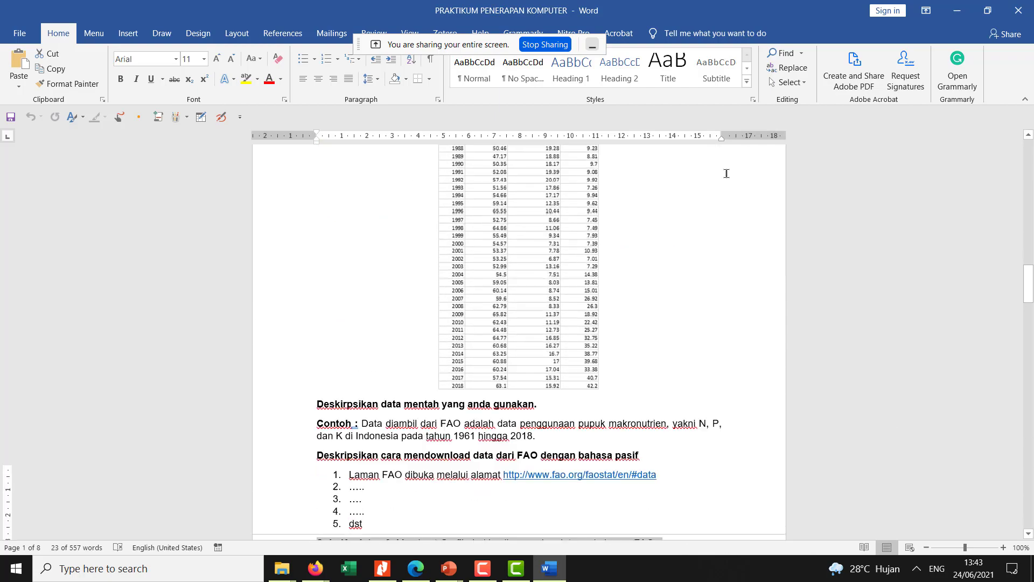
pyautogui.scroll(-15, 727, 173)
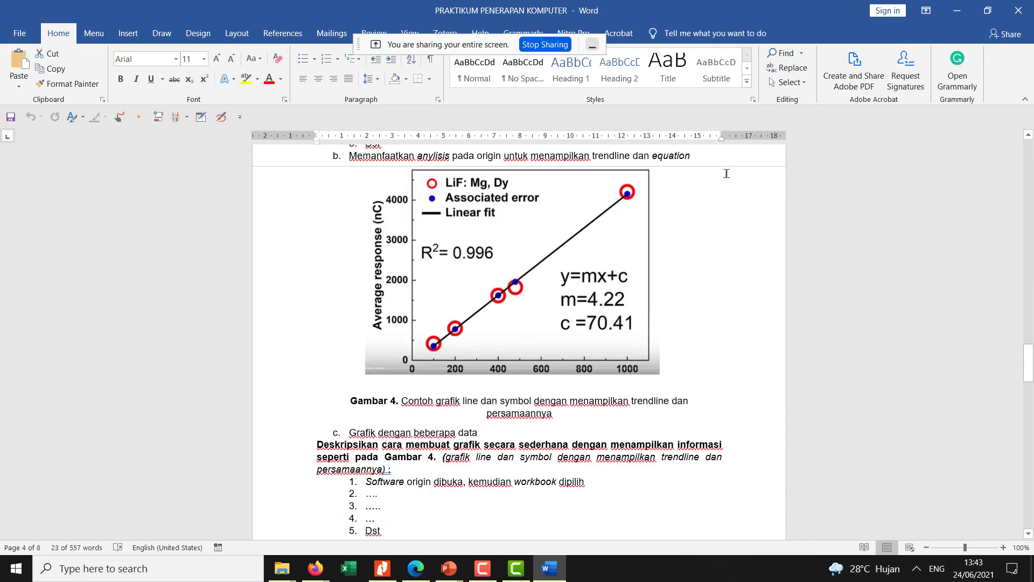
pyautogui.scroll(-12, 727, 174)
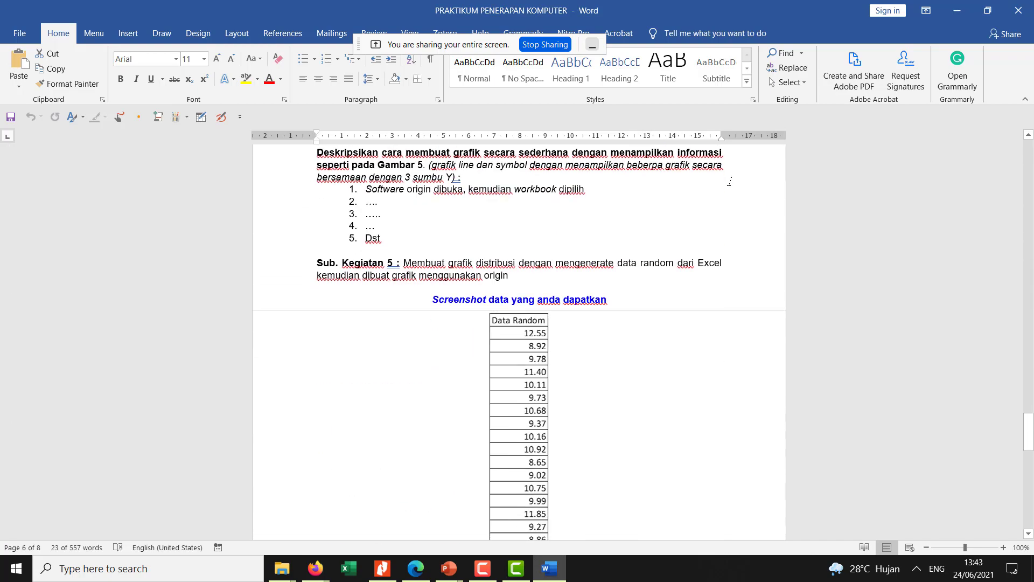